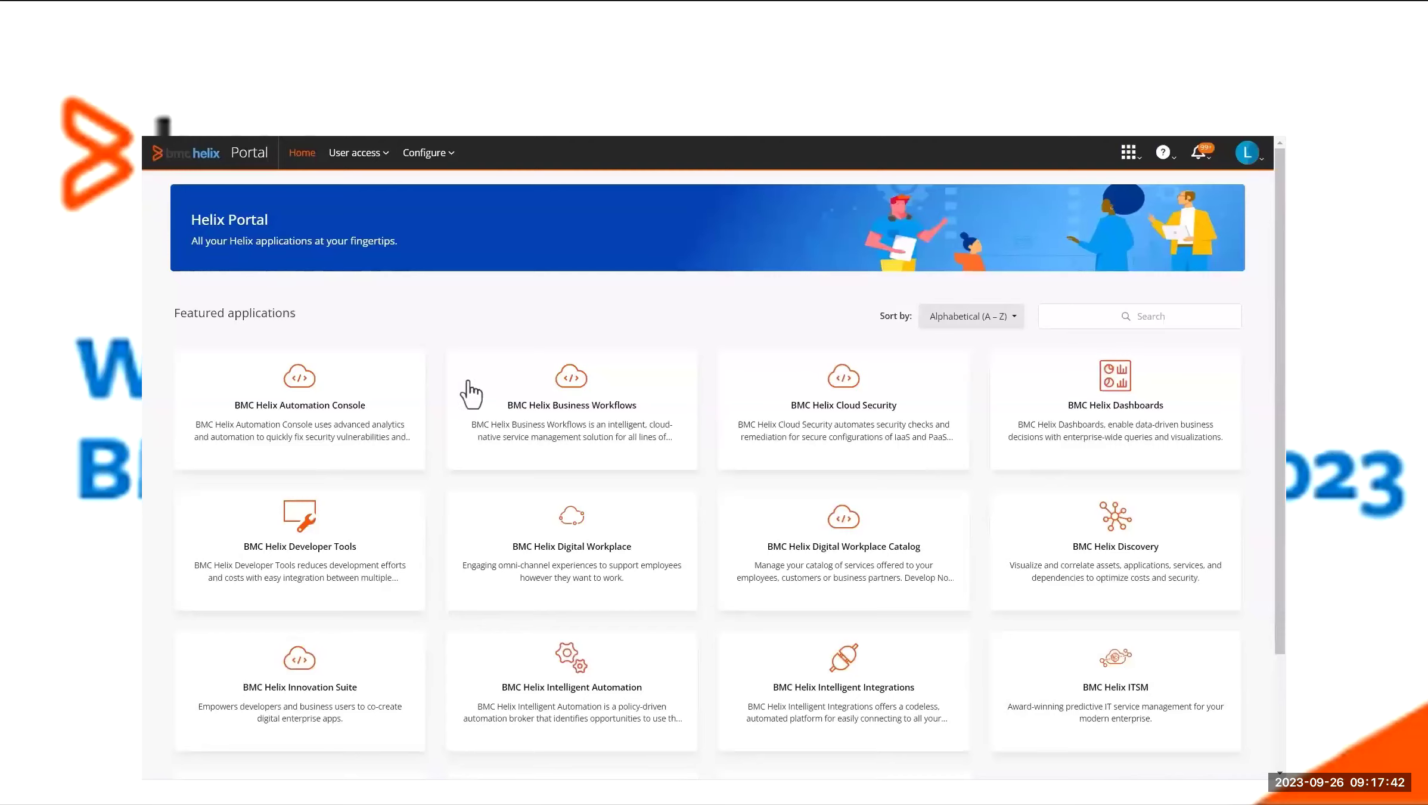
- Open BMC Helix Service Monitoring from the portal and bring up the details of the Travel-247.com service
{"action": "scroll", "coordinate": [477, 399], "scroll_direction": "down", "scroll_amount": 3}
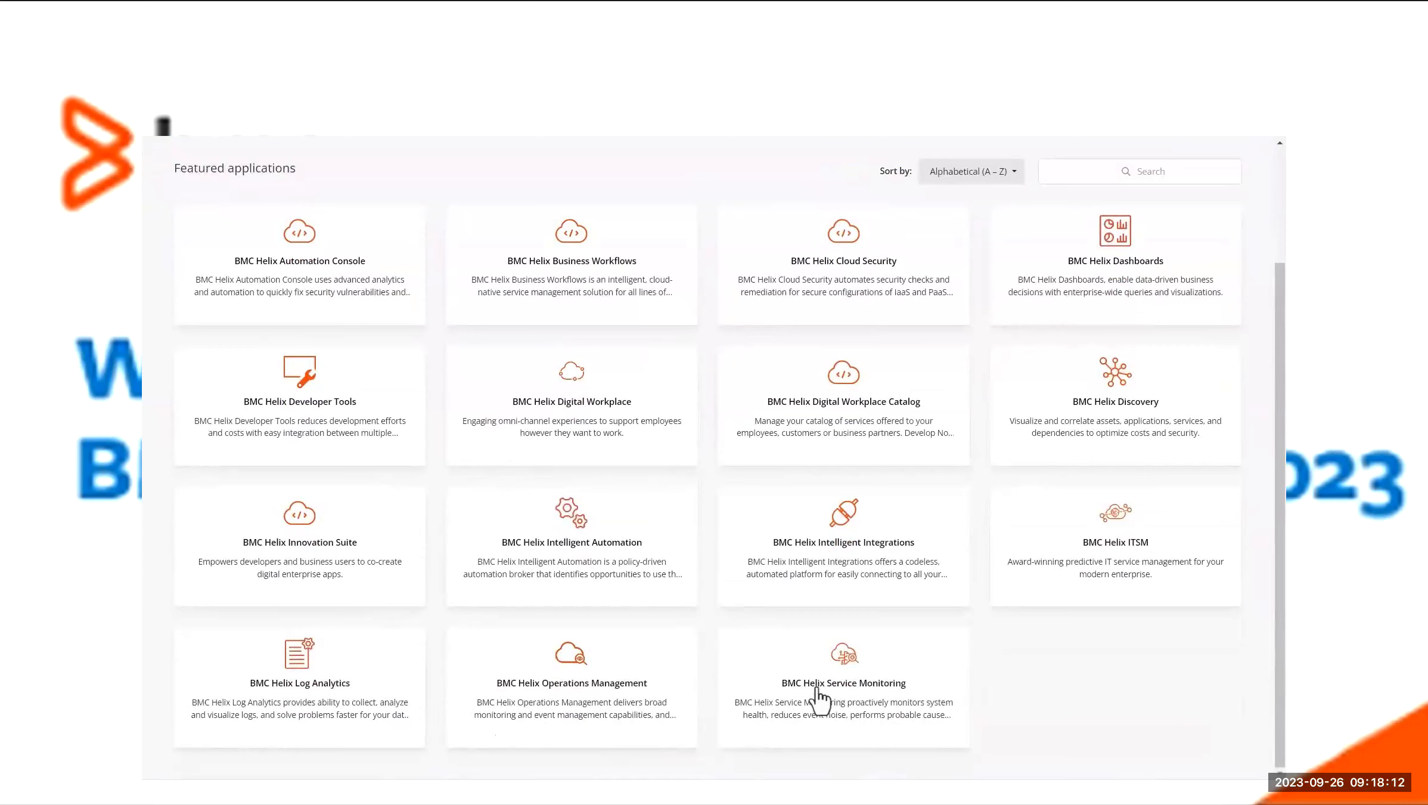
{"action": "left_click", "coordinate": [818, 689]}
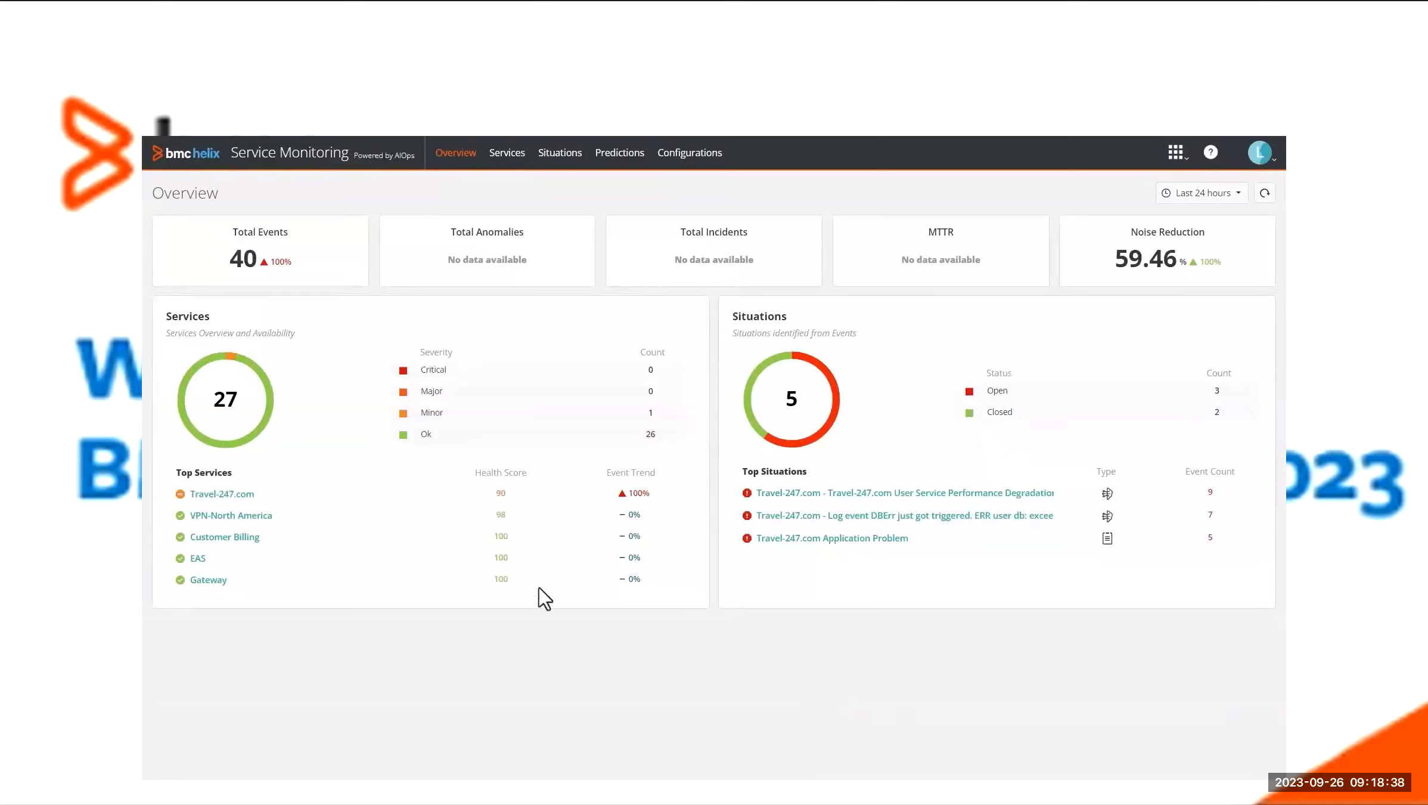
{"action": "left_click", "coordinate": [214, 496]}
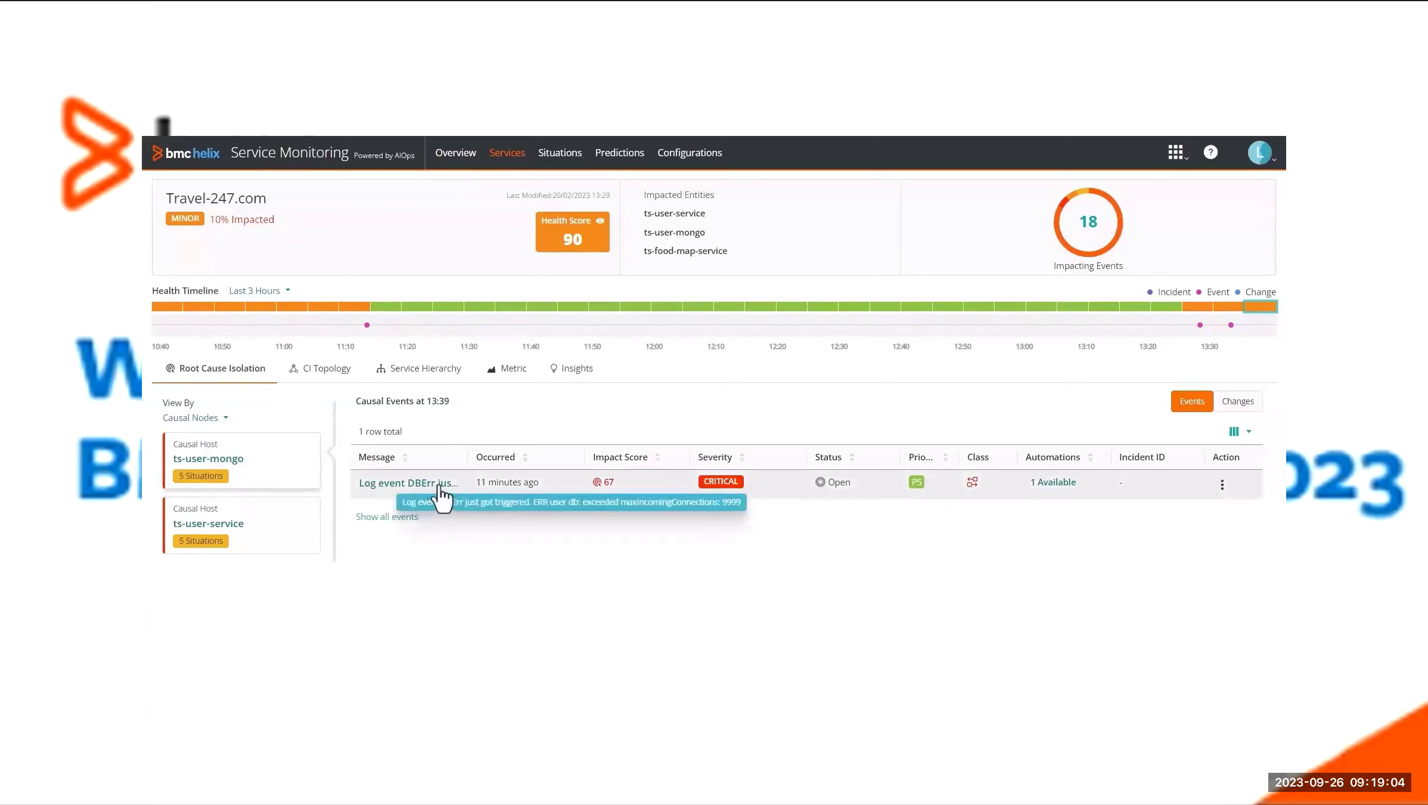
- Widen the Message column, look through both pages of all causal events for ts-user-mongo, and return to the top causal events
{"action": "left_click_drag", "start_coordinate": [471, 459], "coordinate": [573, 459]}
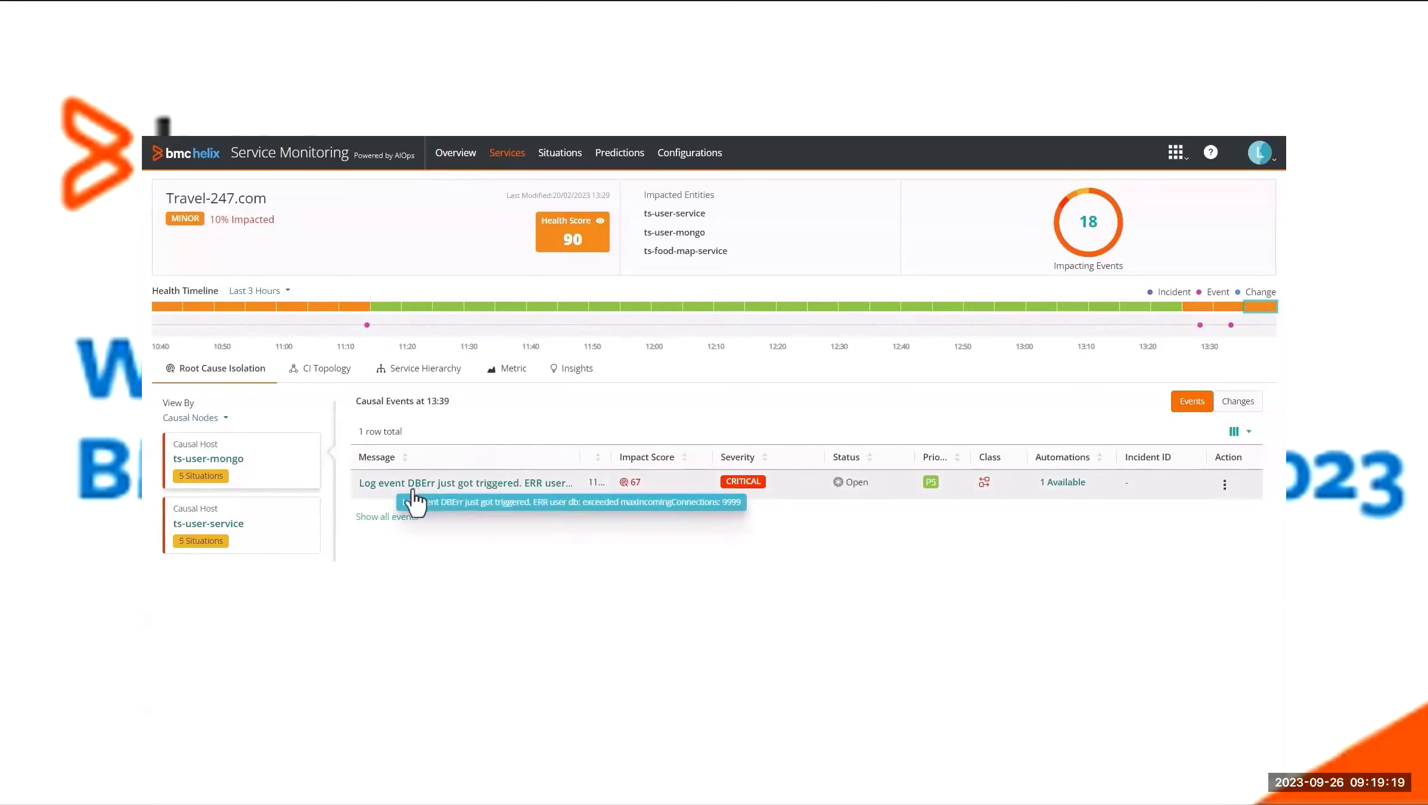
{"action": "left_click", "coordinate": [388, 517]}
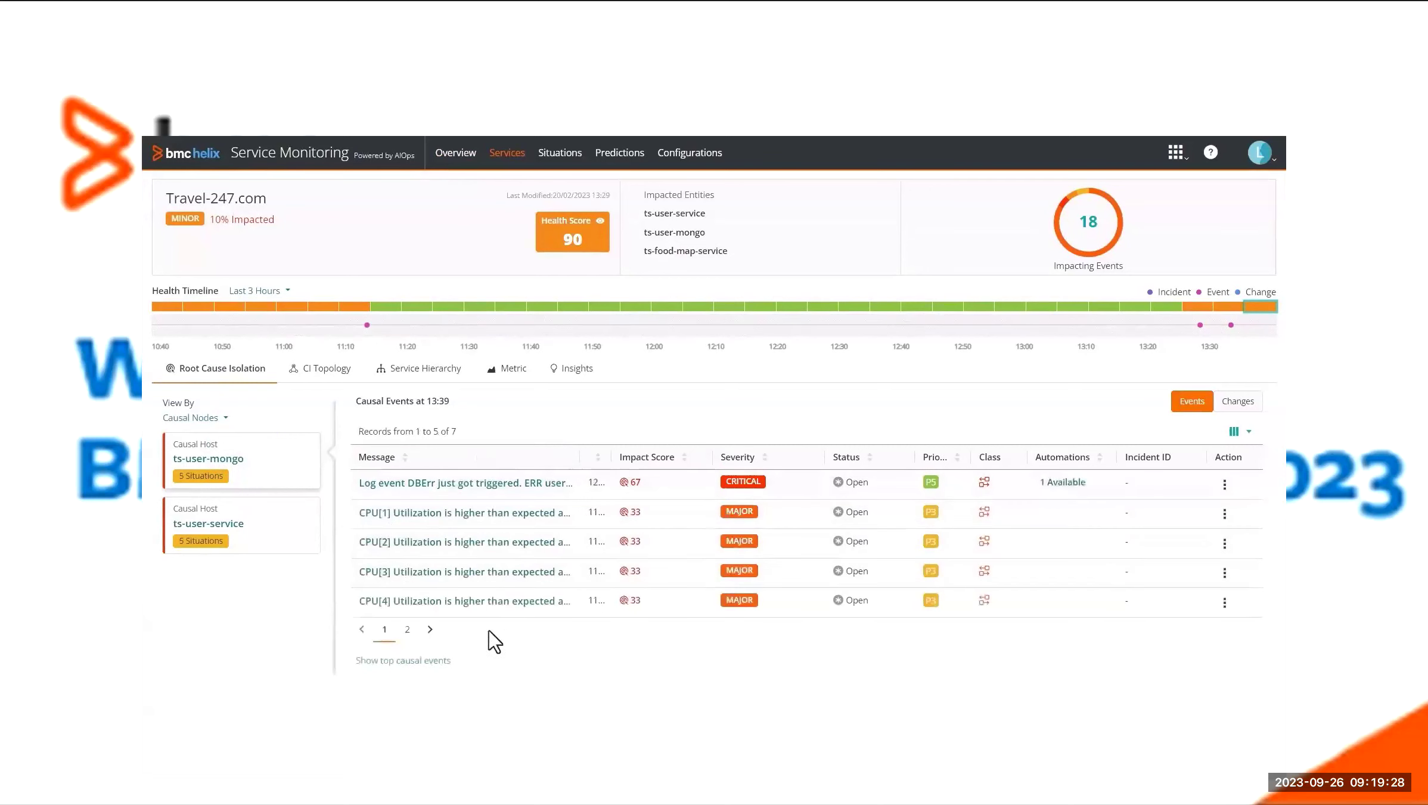
{"action": "left_click", "coordinate": [407, 628]}
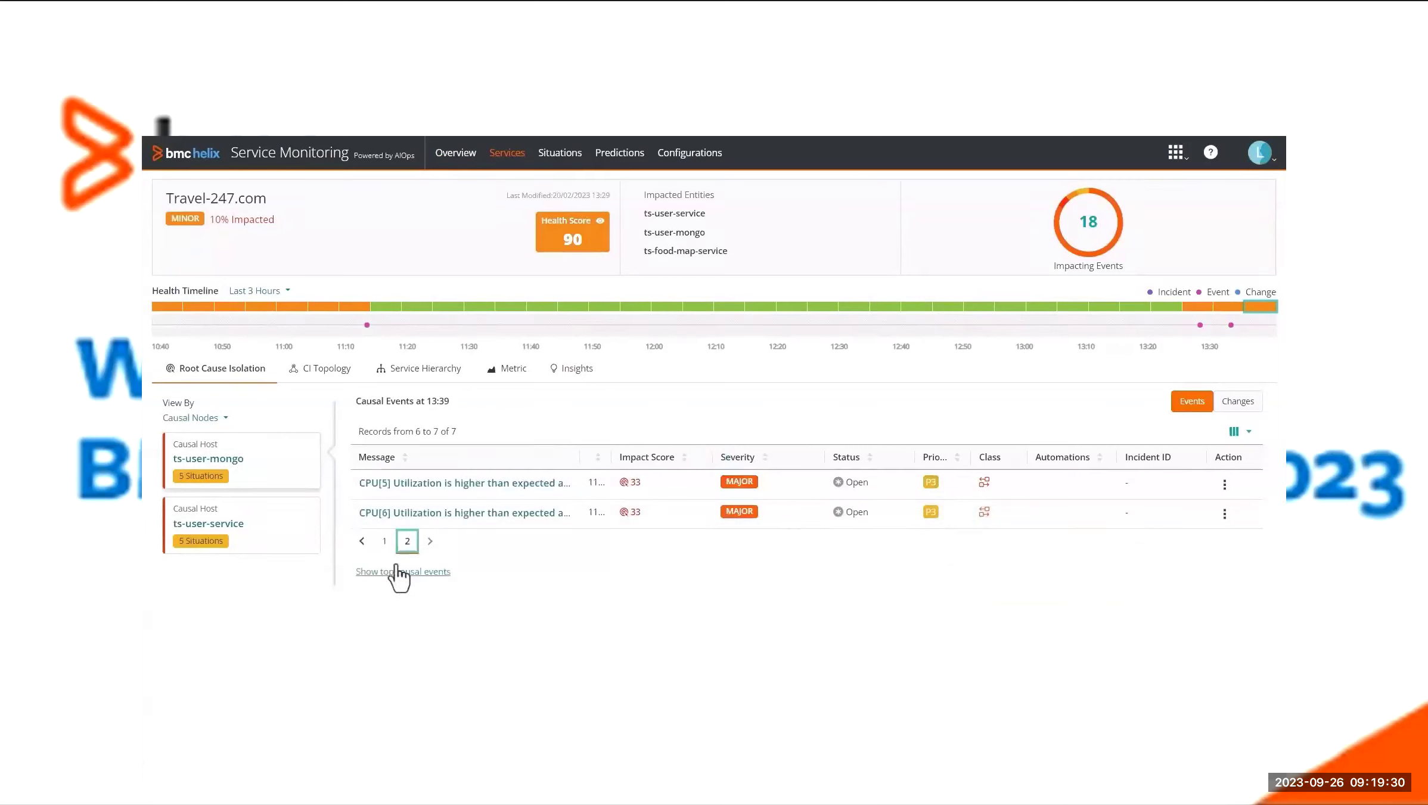
{"action": "left_click", "coordinate": [384, 541]}
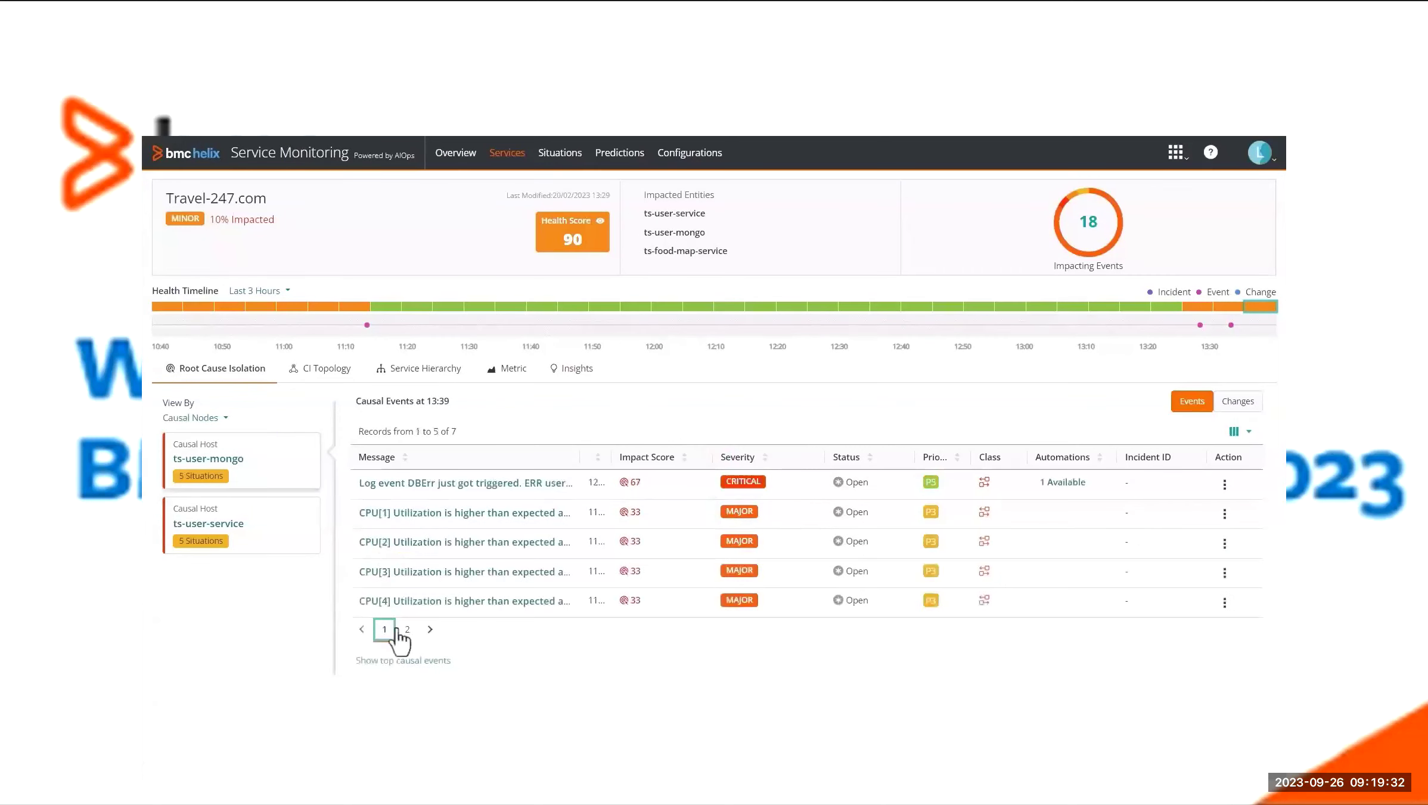
{"action": "left_click", "coordinate": [411, 661]}
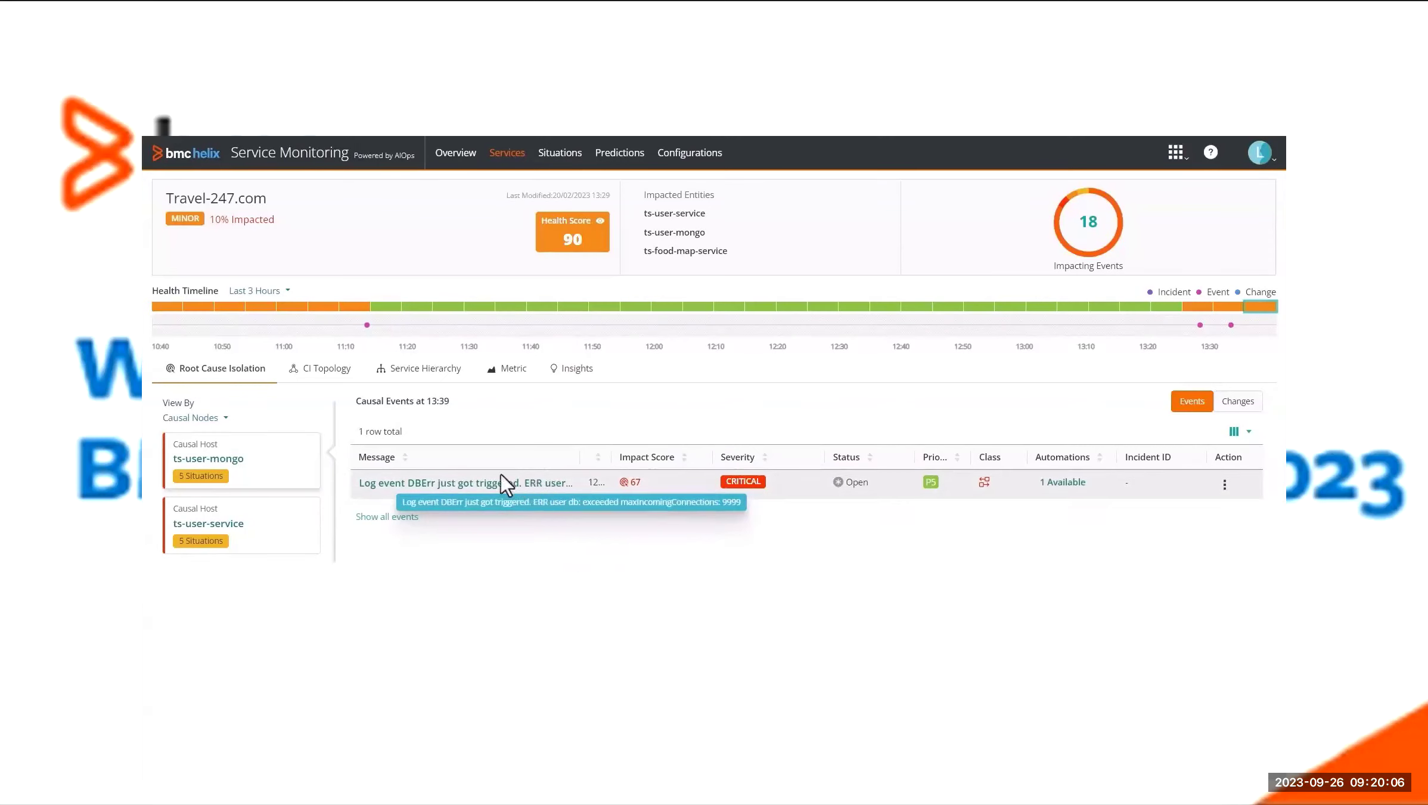
- Show the service's CI topology centred in view, inspect the ts-user-mongo node's details, and close them
{"action": "left_click", "coordinate": [327, 372]}
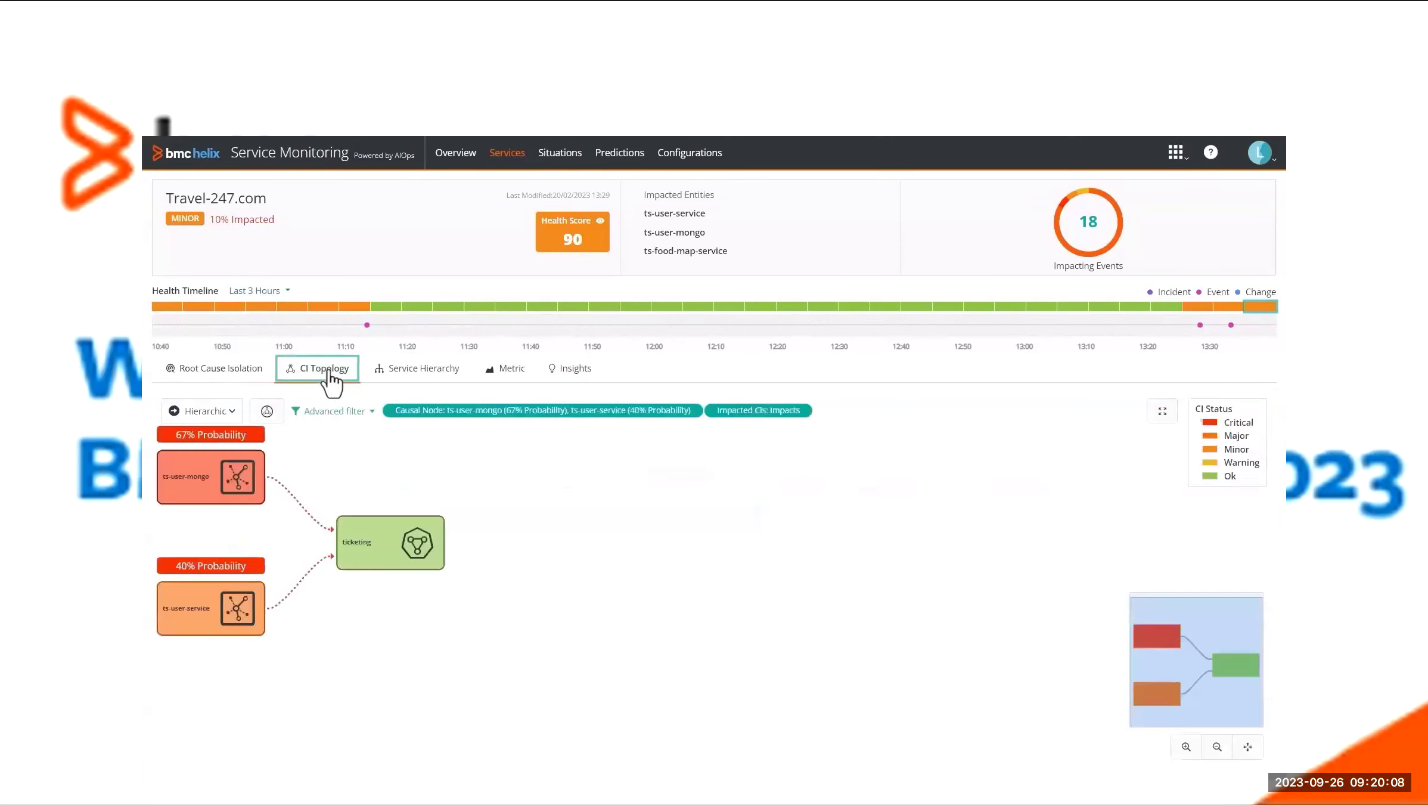
{"action": "left_click_drag", "start_coordinate": [354, 484], "coordinate": [675, 553]}
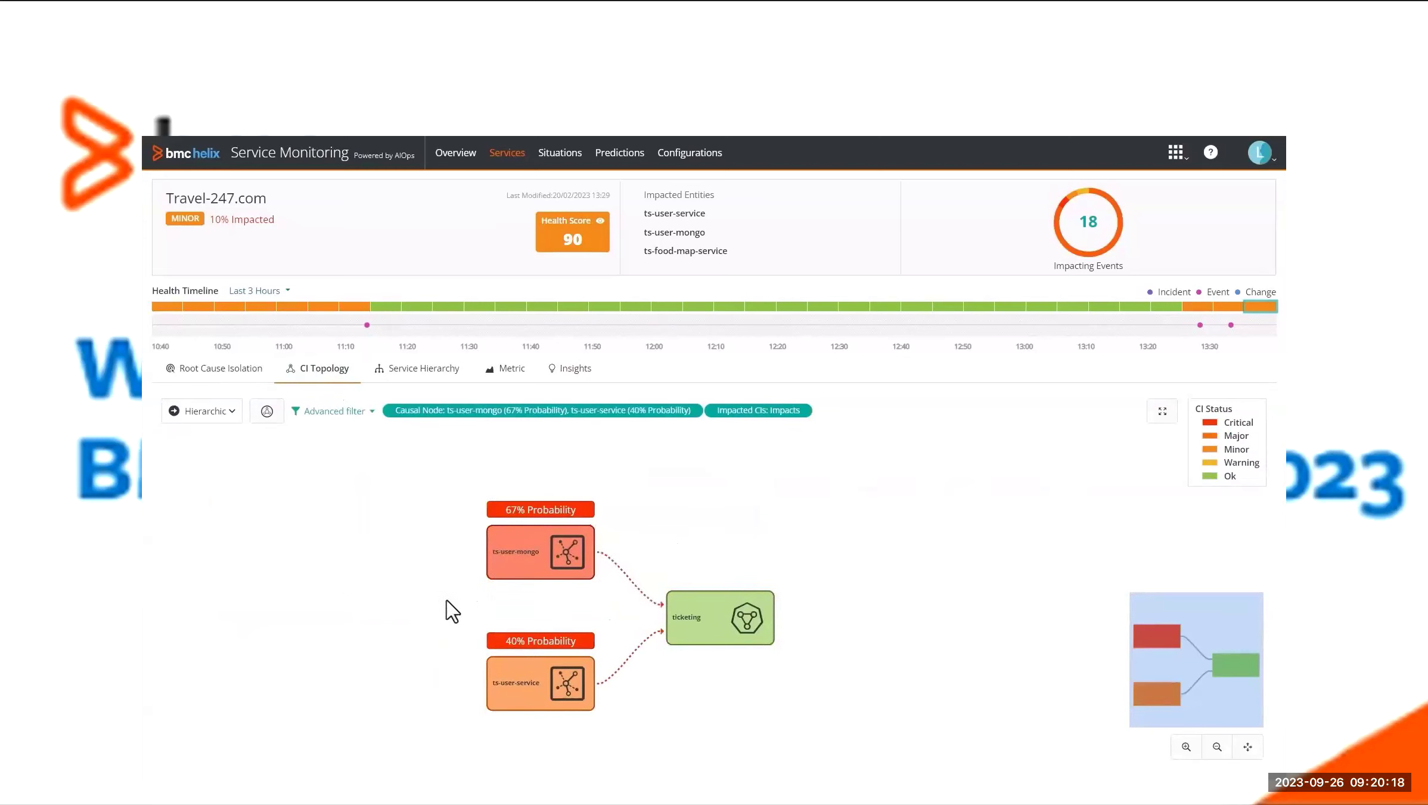
{"action": "left_click", "coordinate": [499, 573]}
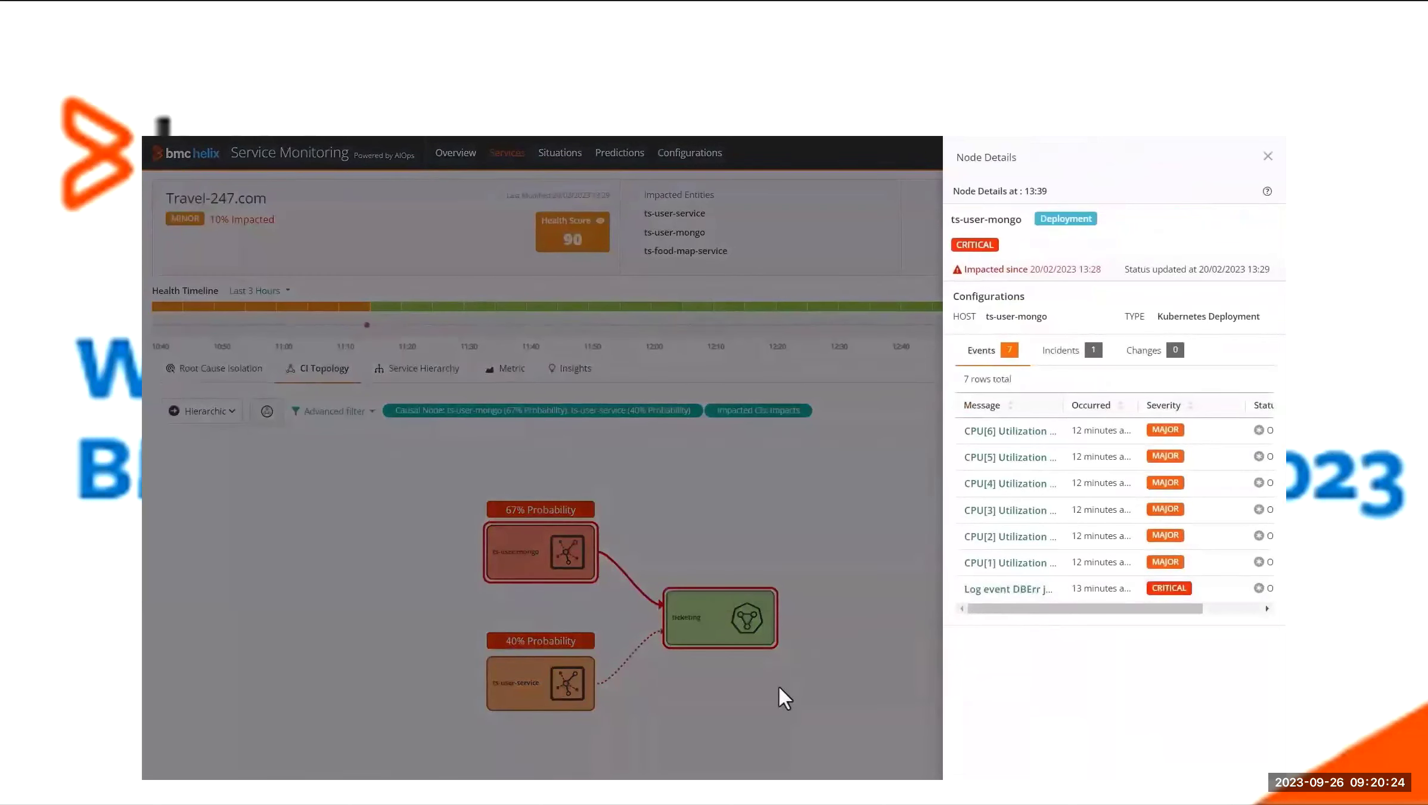
{"action": "left_click", "coordinate": [336, 464]}
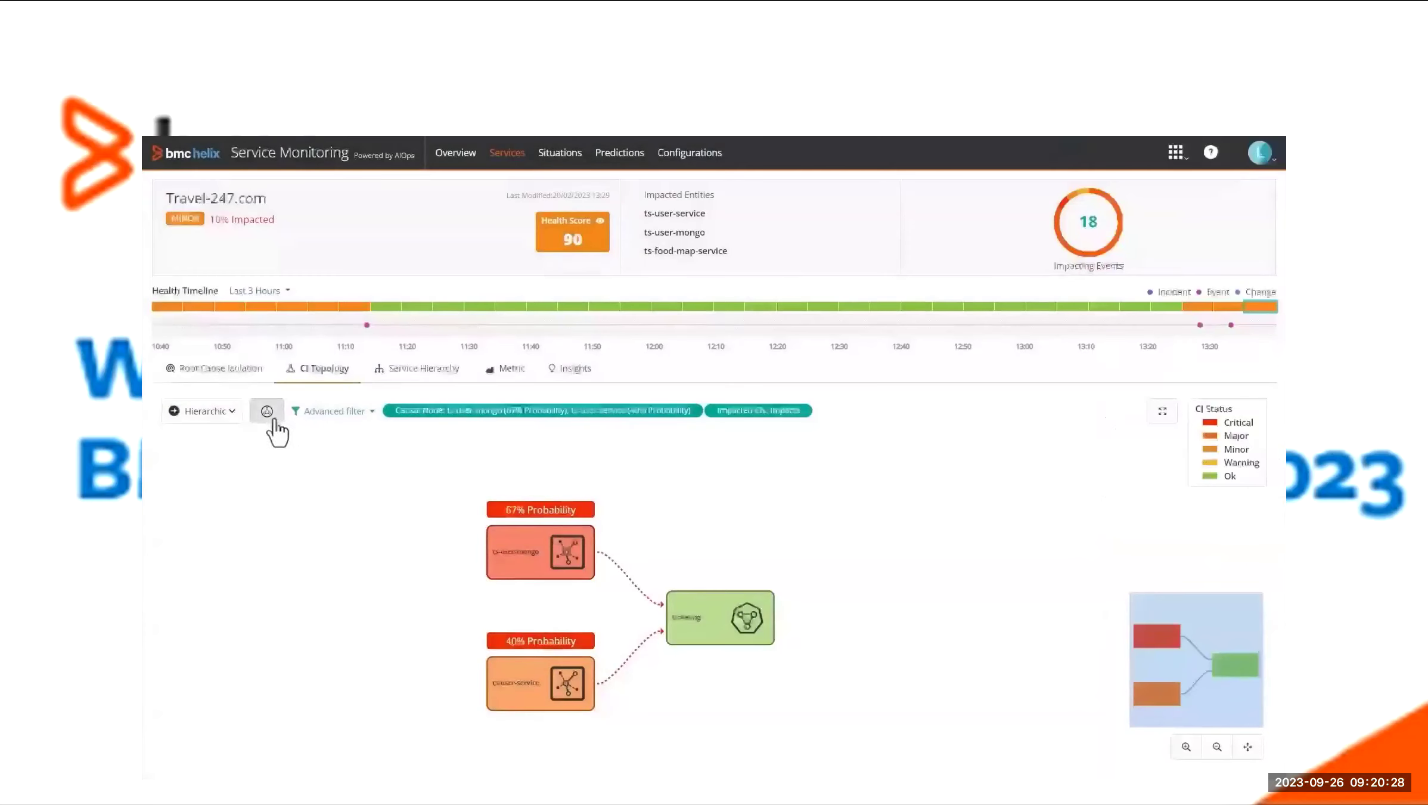
- Group and ungroup the topology nodes, and remove all advanced filters to show the service's complete CI topology
{"action": "left_click", "coordinate": [267, 411]}
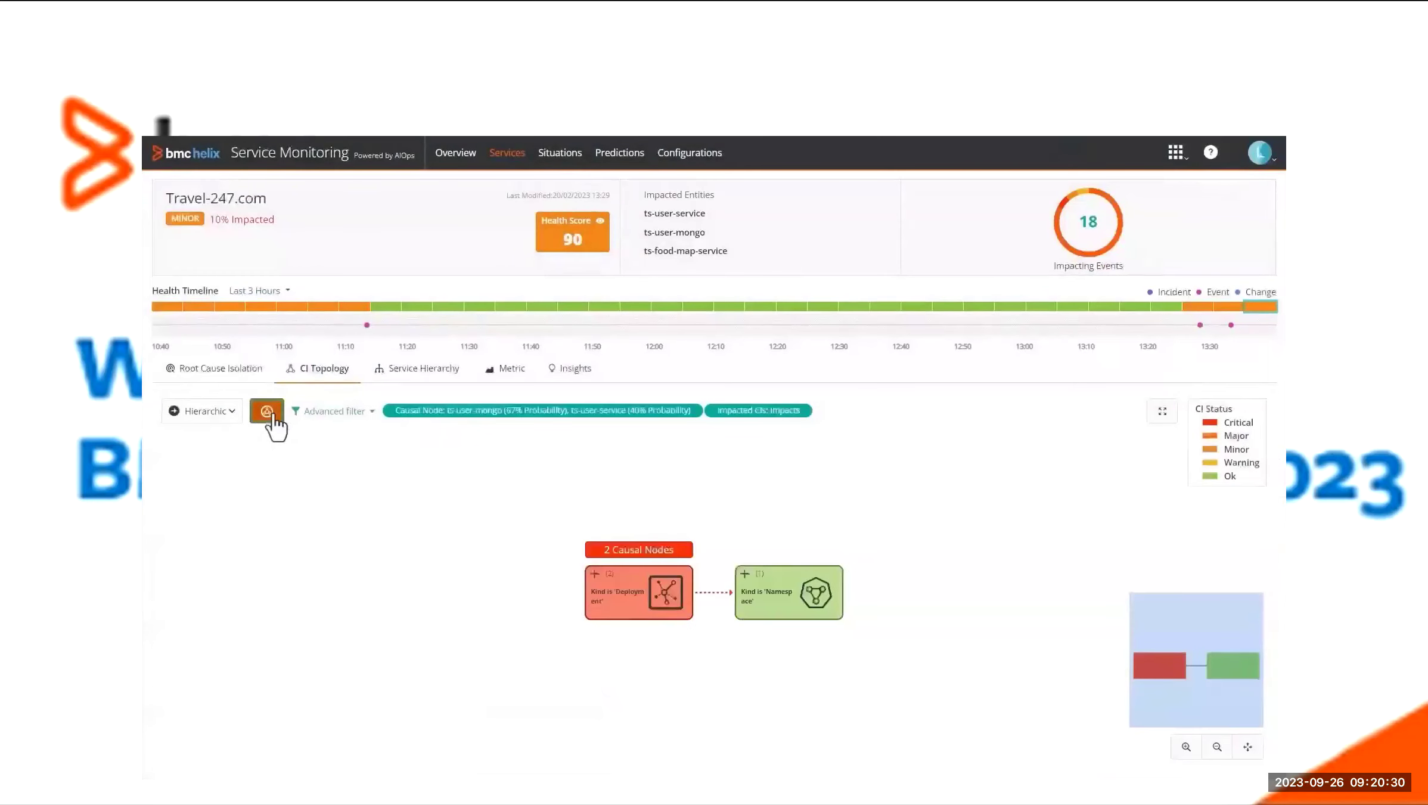
{"action": "left_click", "coordinate": [267, 411]}
{"action": "left_click", "coordinate": [355, 417]}
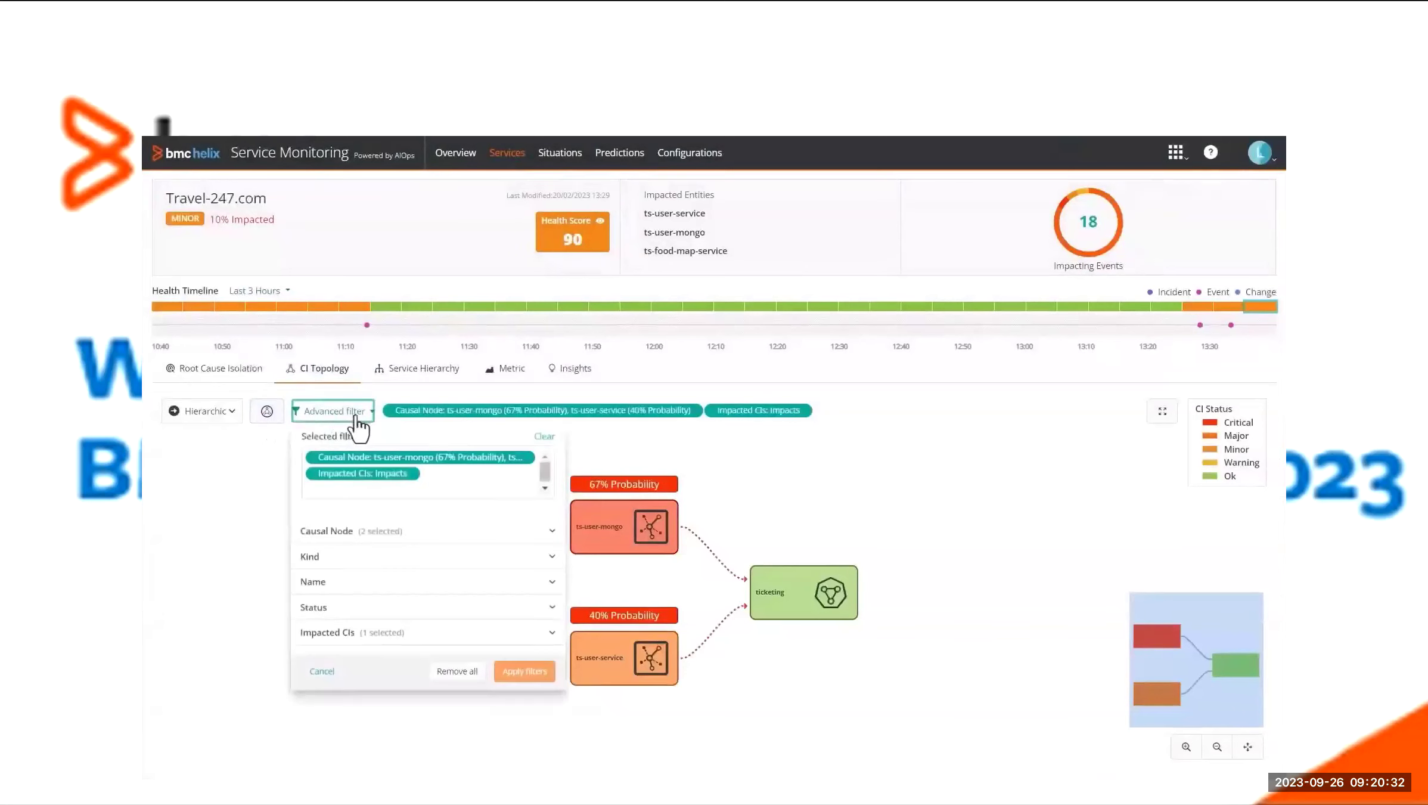
{"action": "left_click", "coordinate": [447, 672]}
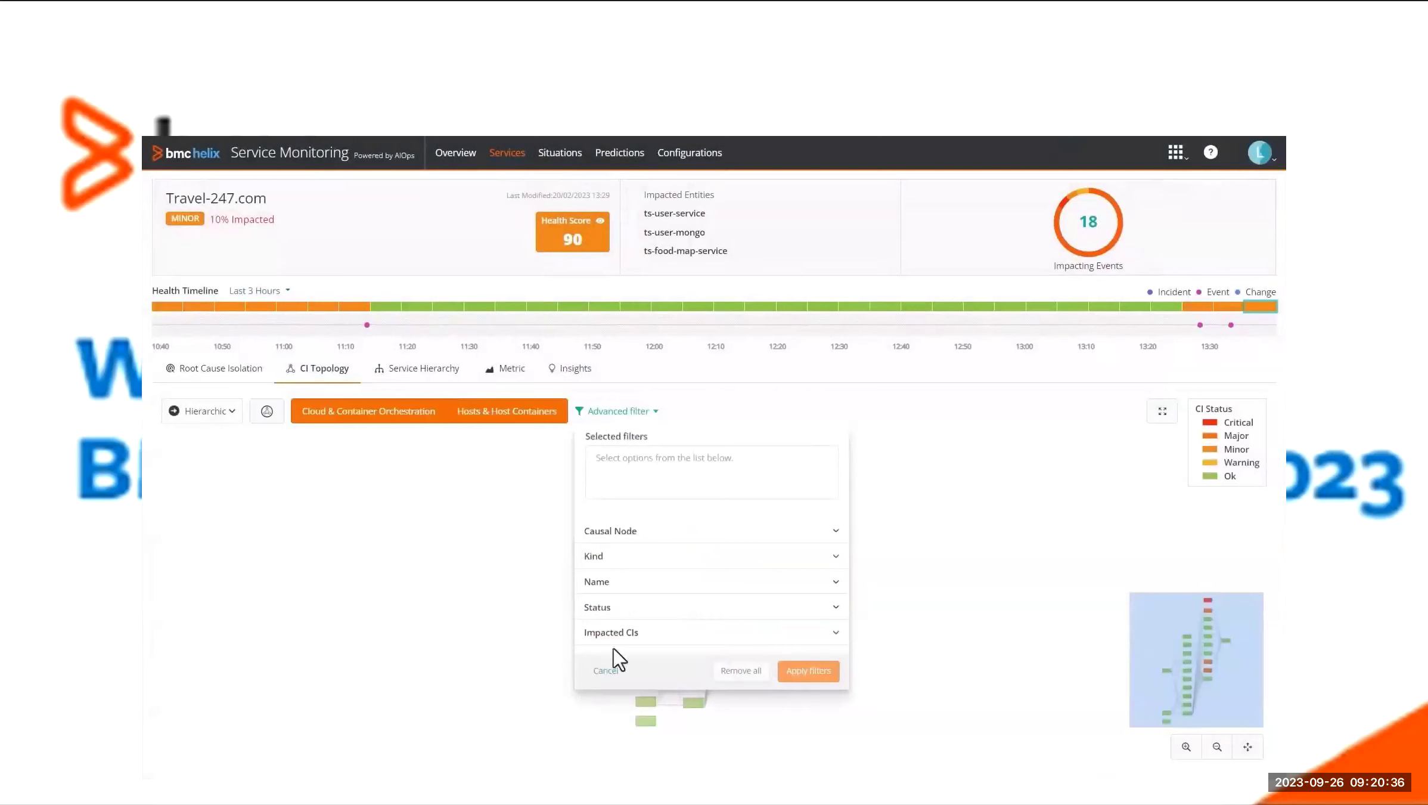
{"action": "left_click", "coordinate": [606, 670]}
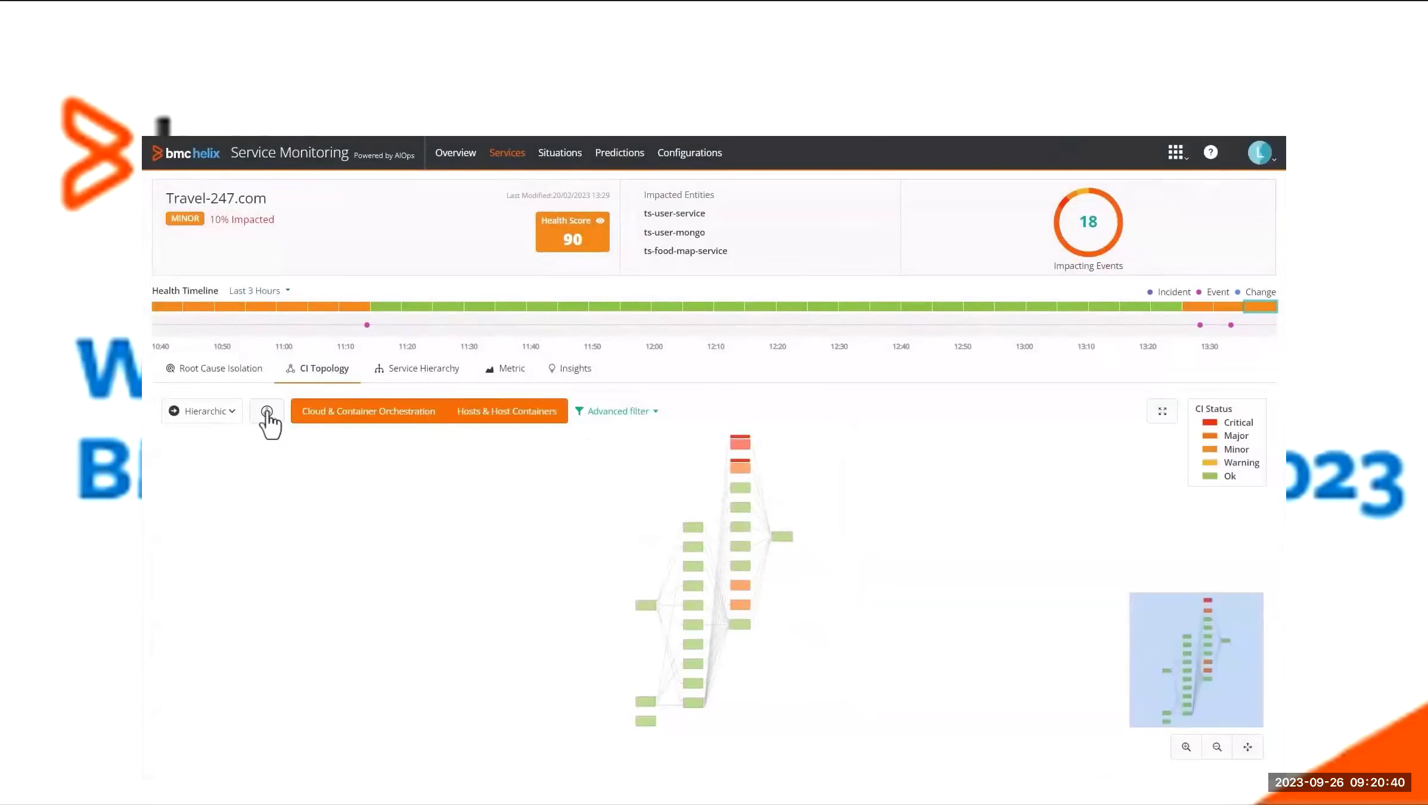
- Run the Update Users MongoDB automation on the critical DBErr log event under root cause isolation, and close the automation dialog
{"action": "left_click", "coordinate": [242, 377]}
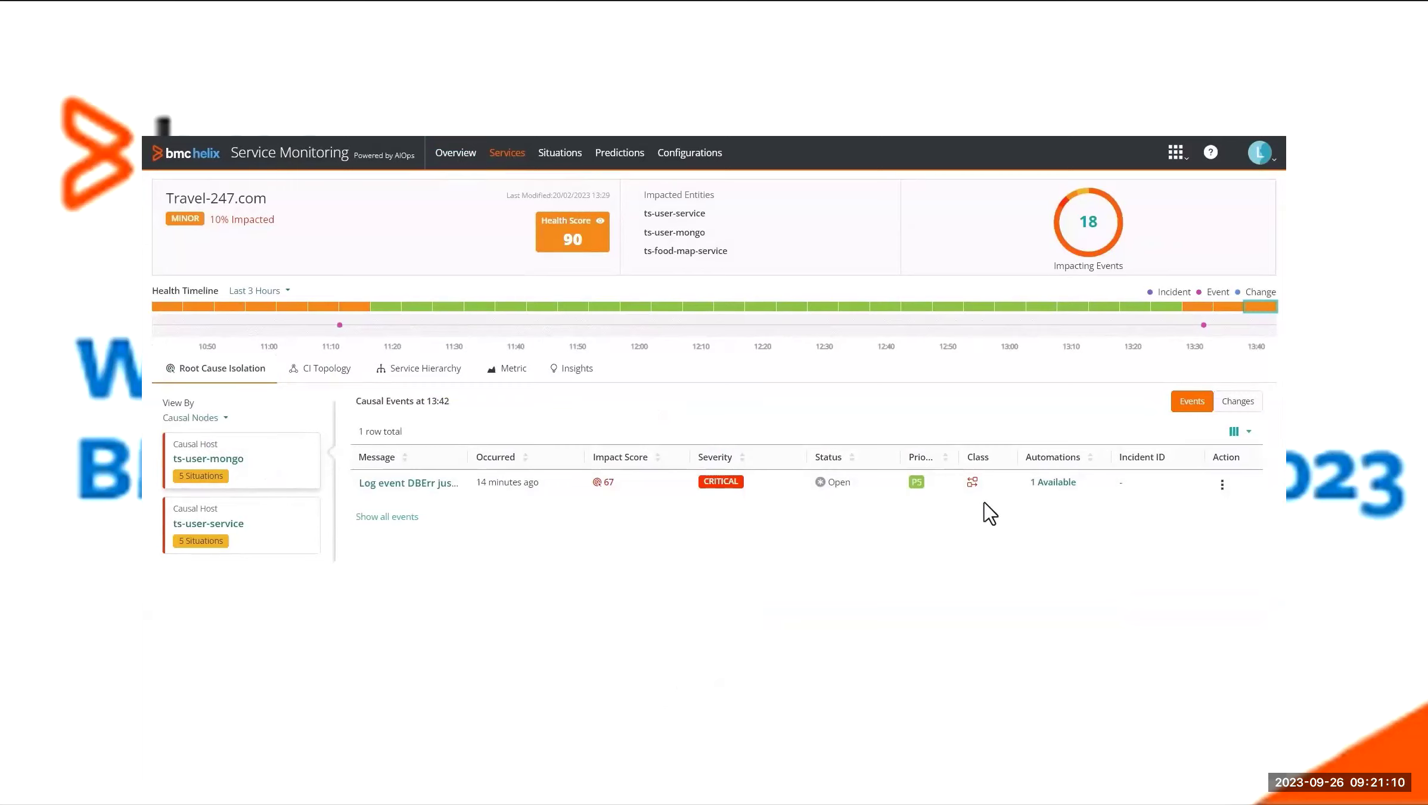
{"action": "left_click", "coordinate": [1058, 483]}
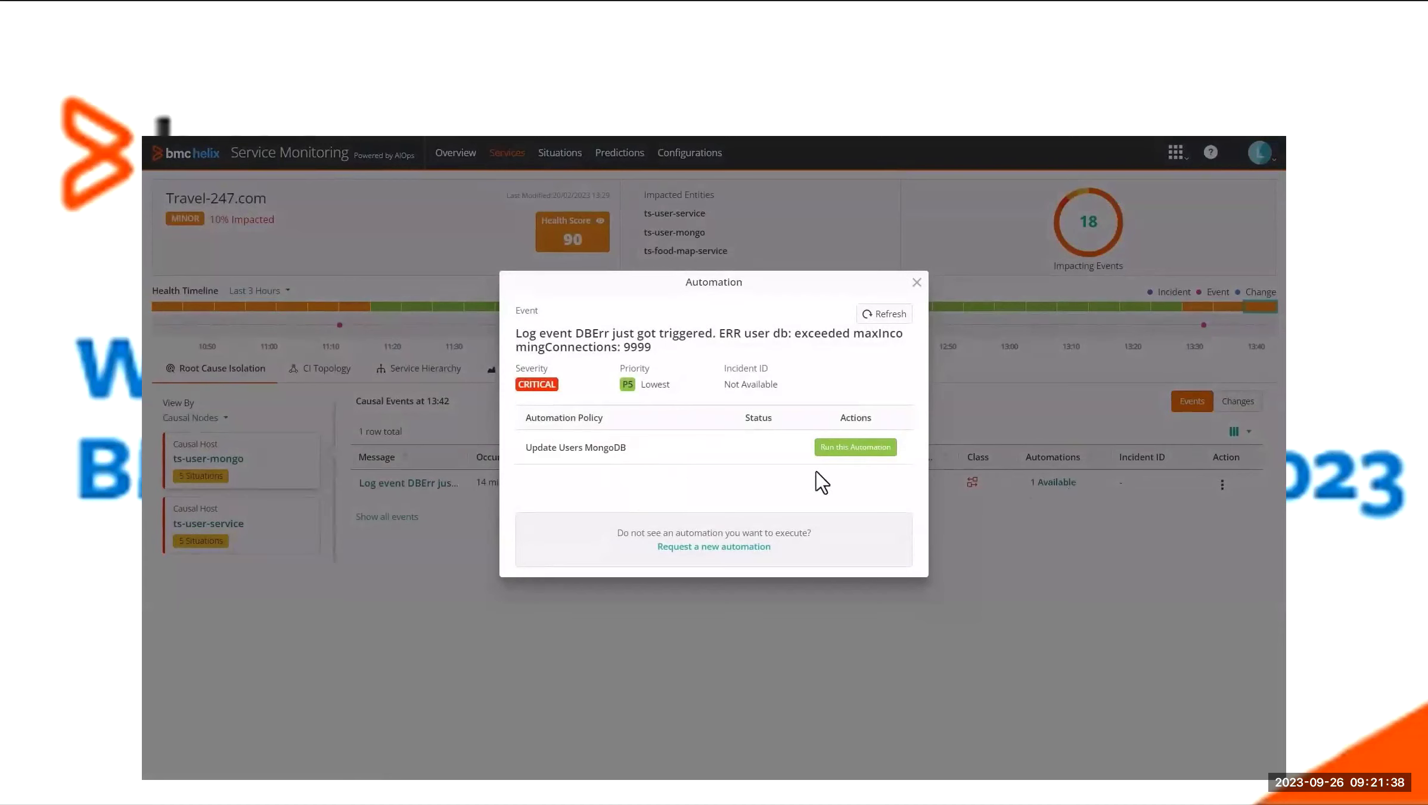
{"action": "left_click", "coordinate": [853, 452]}
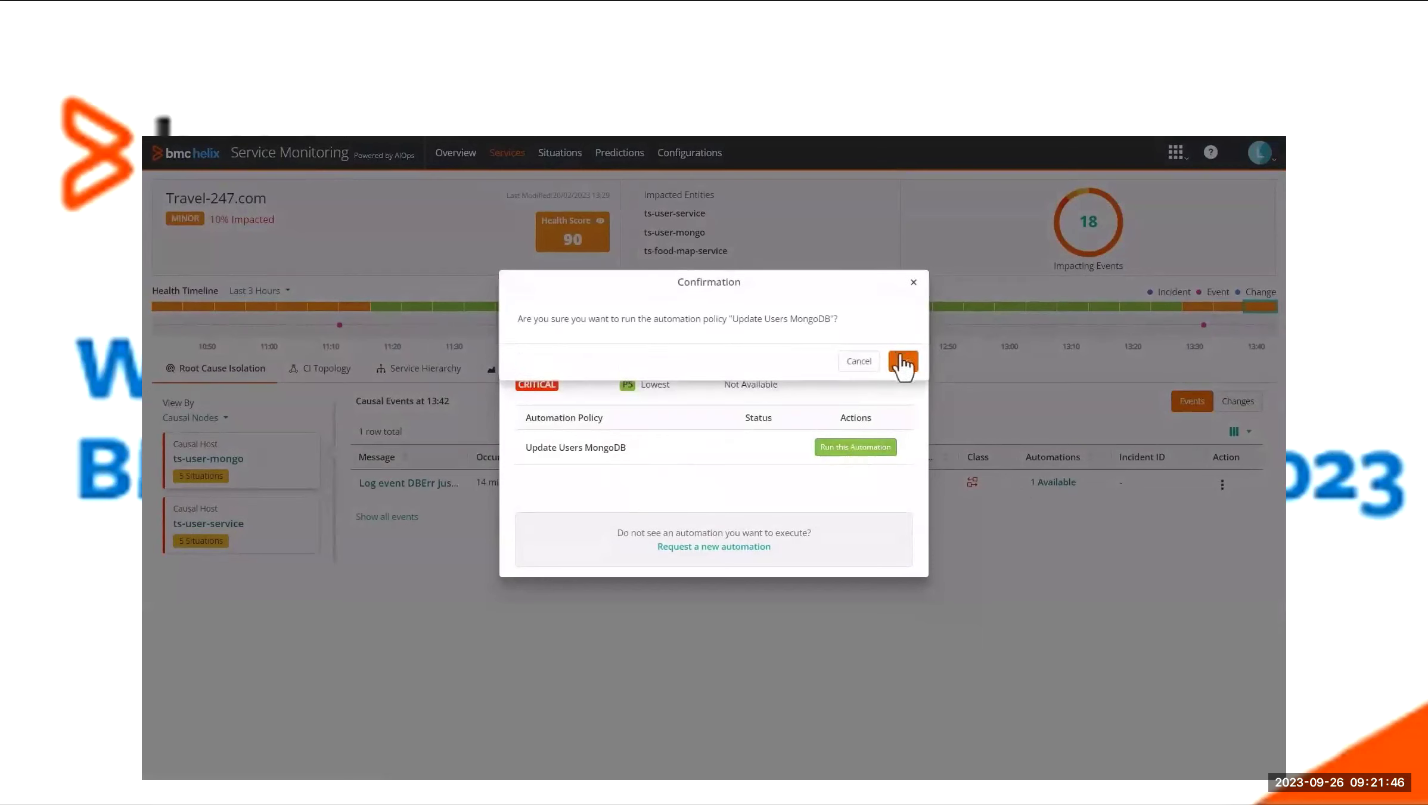
{"action": "left_click", "coordinate": [901, 361]}
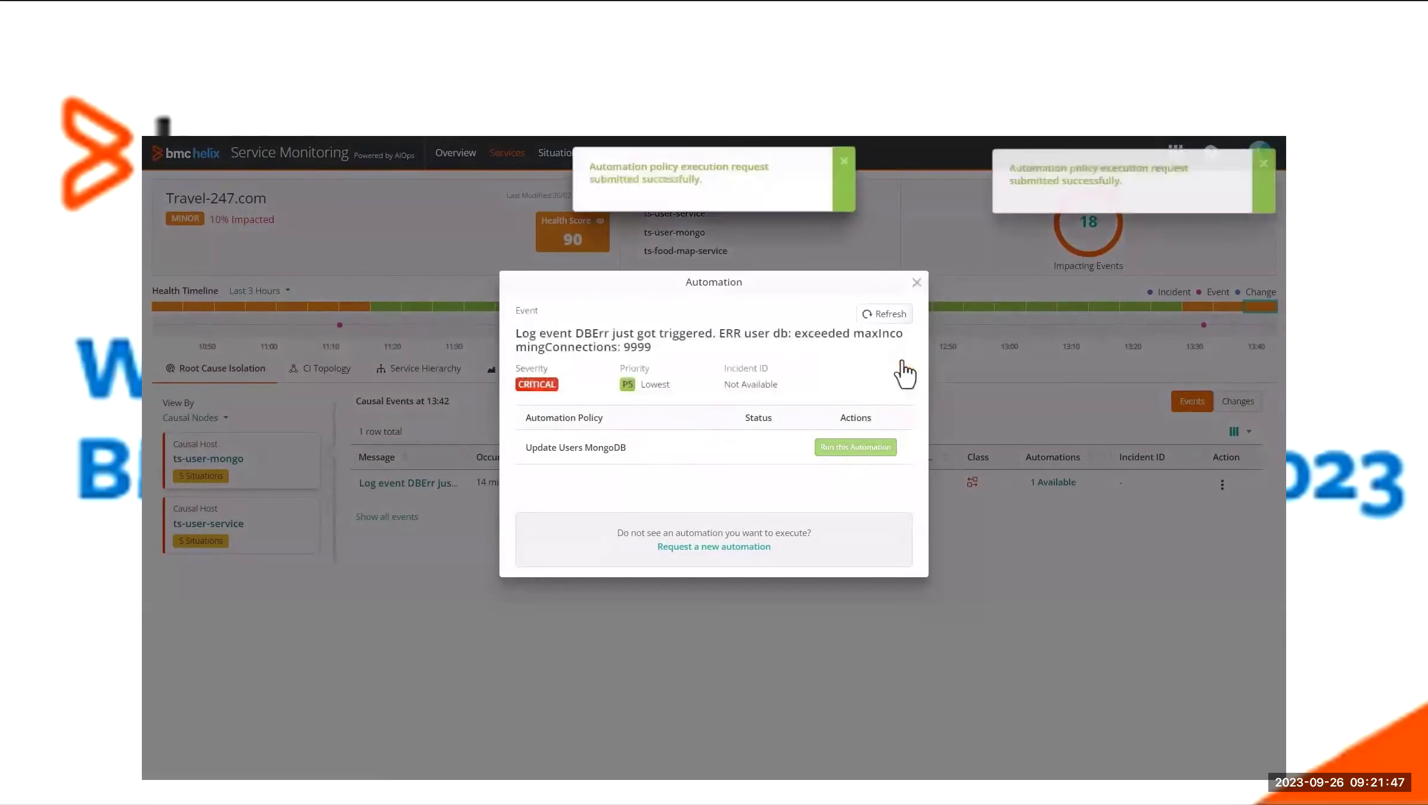
{"action": "left_click", "coordinate": [917, 282]}
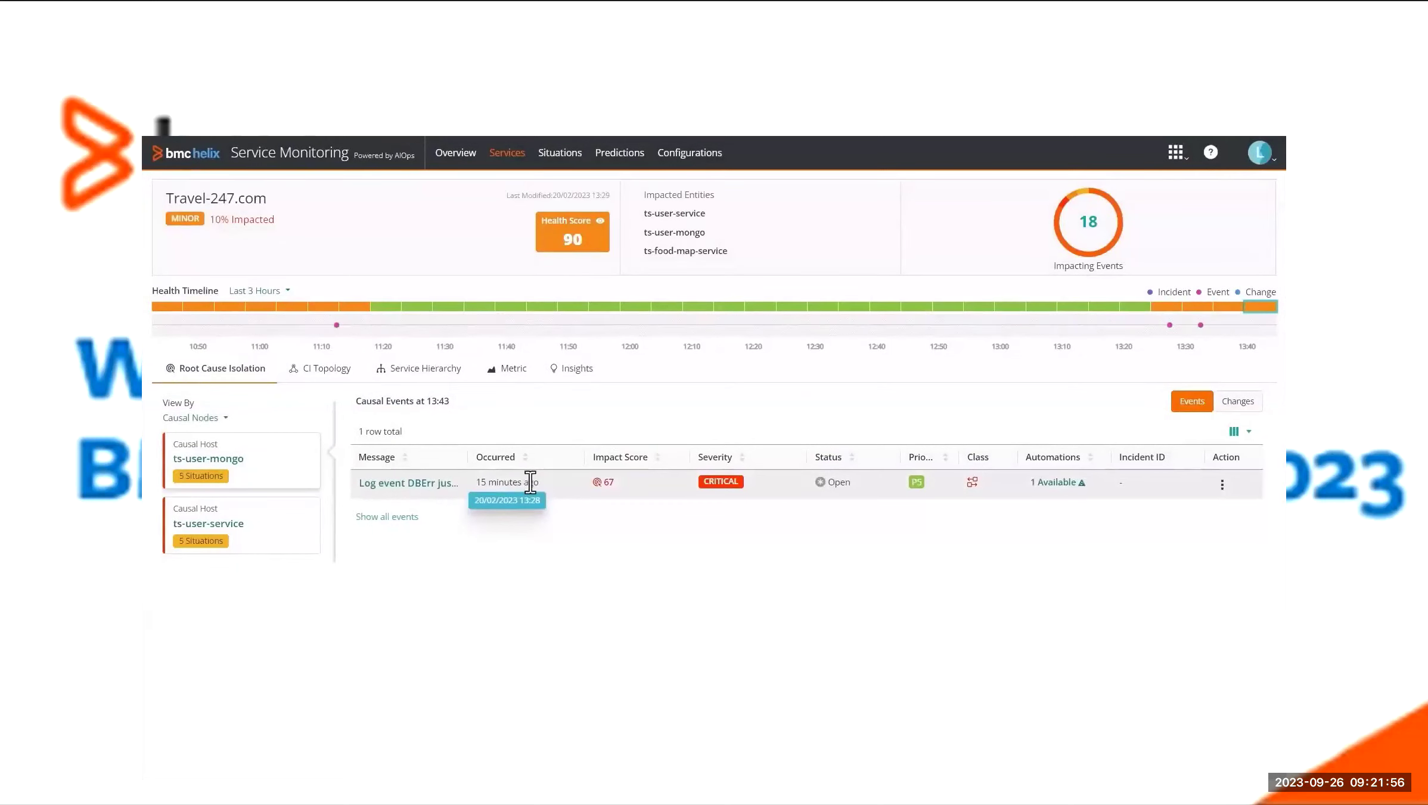
- Open the DBErr event's details, review its related logs, and highlight the error message in a log entry
{"action": "left_click", "coordinate": [394, 486]}
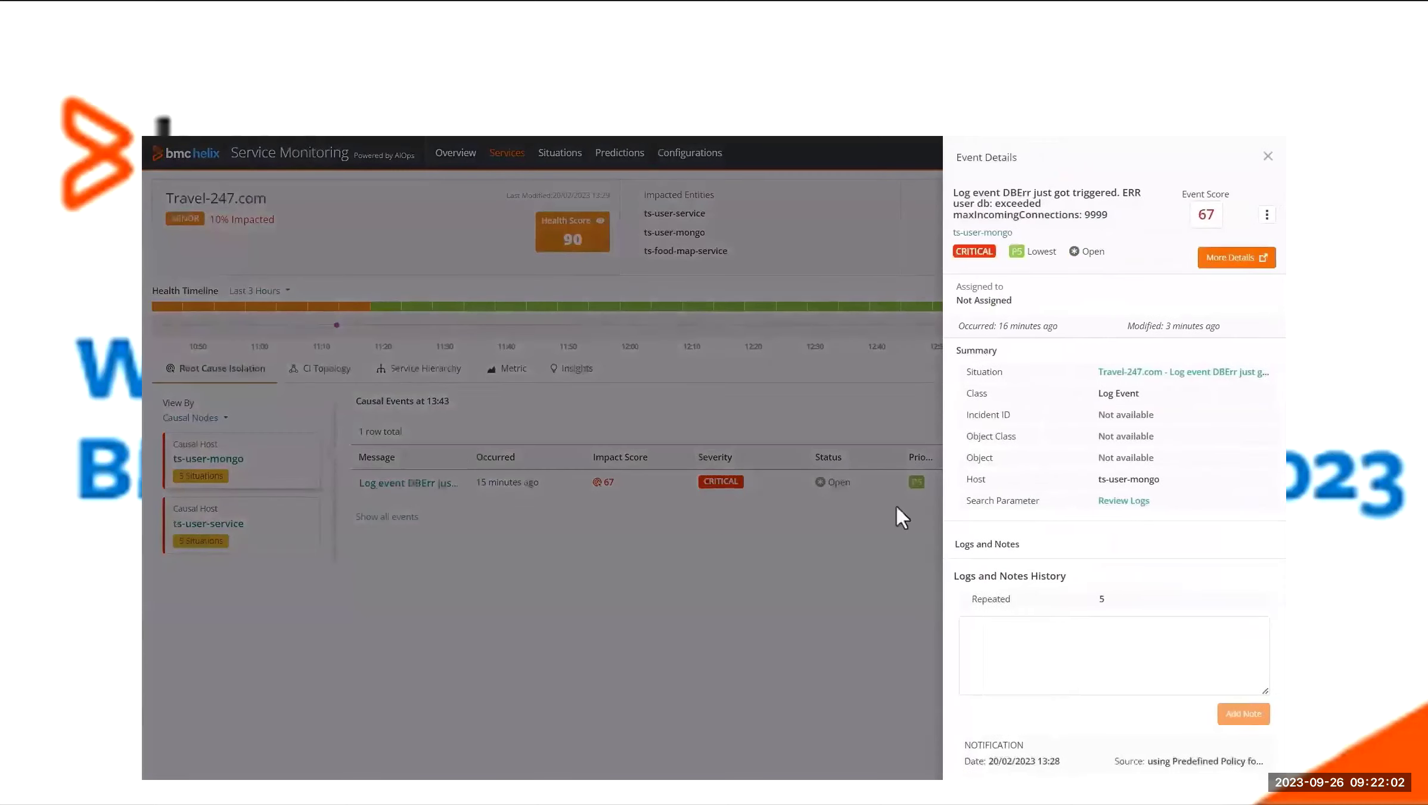
{"action": "left_click", "coordinate": [1130, 501]}
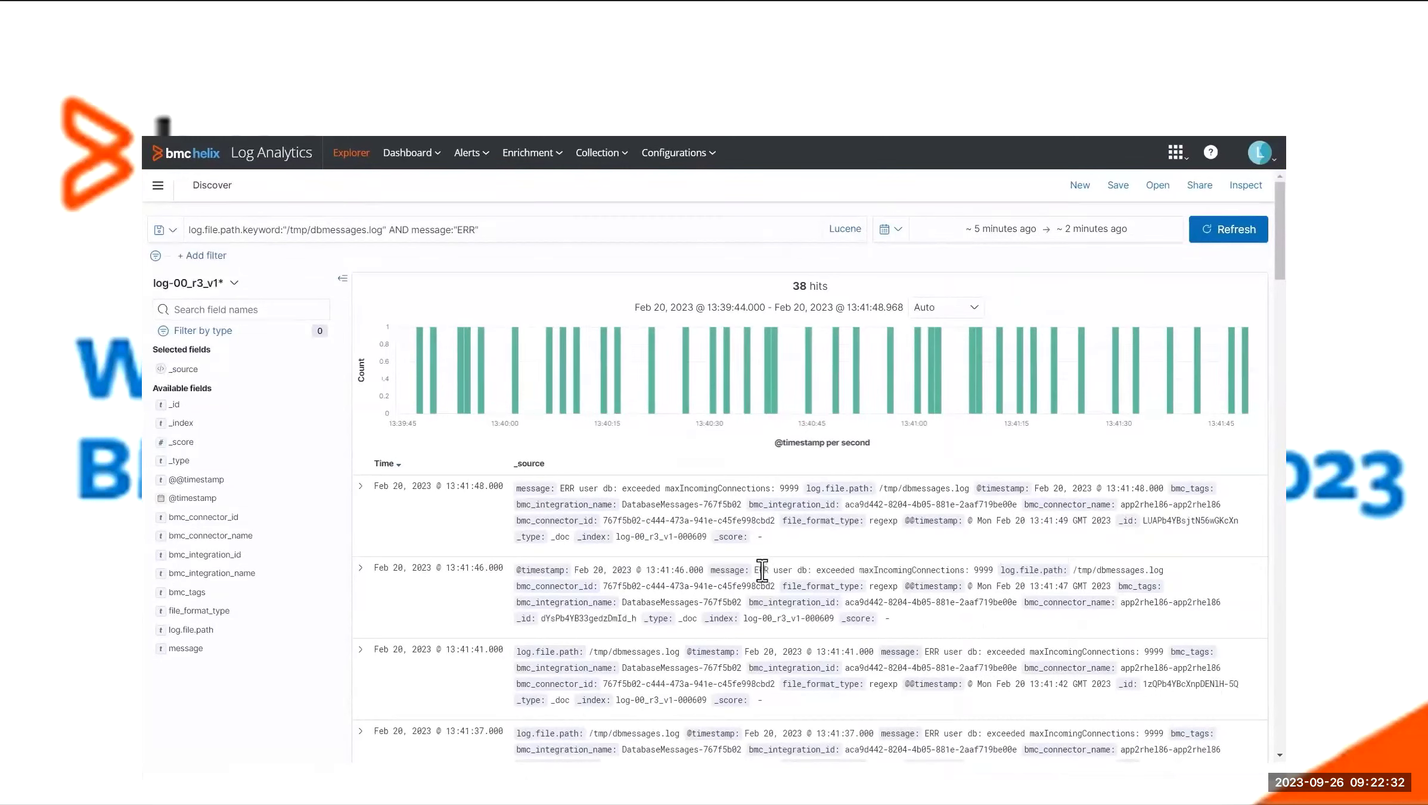
{"action": "left_click_drag", "start_coordinate": [761, 570], "coordinate": [995, 567]}
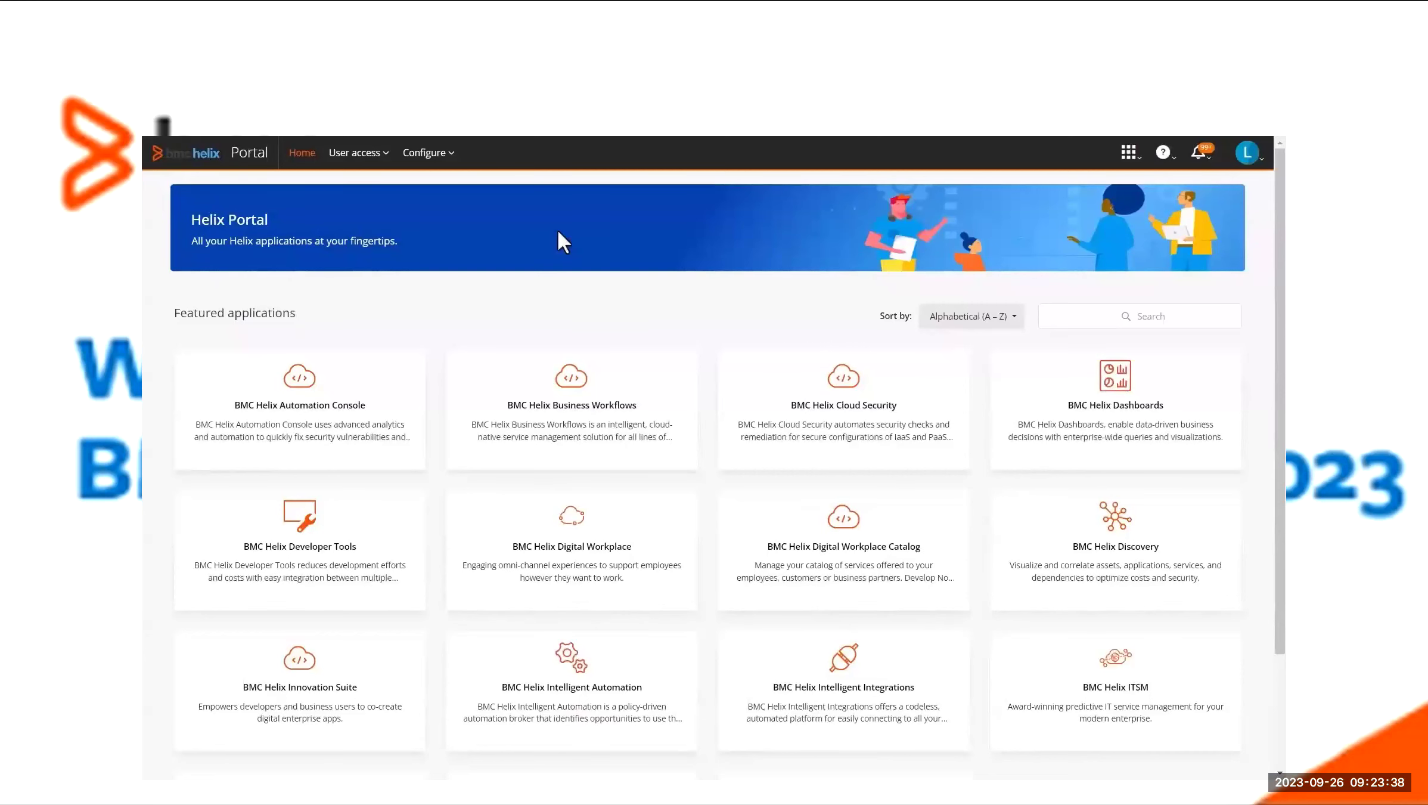
- Open BMC Helix Log Analytics from the portal and display the list of log collection connectors
{"action": "scroll", "coordinate": [558, 232], "scroll_direction": "down", "scroll_amount": 3}
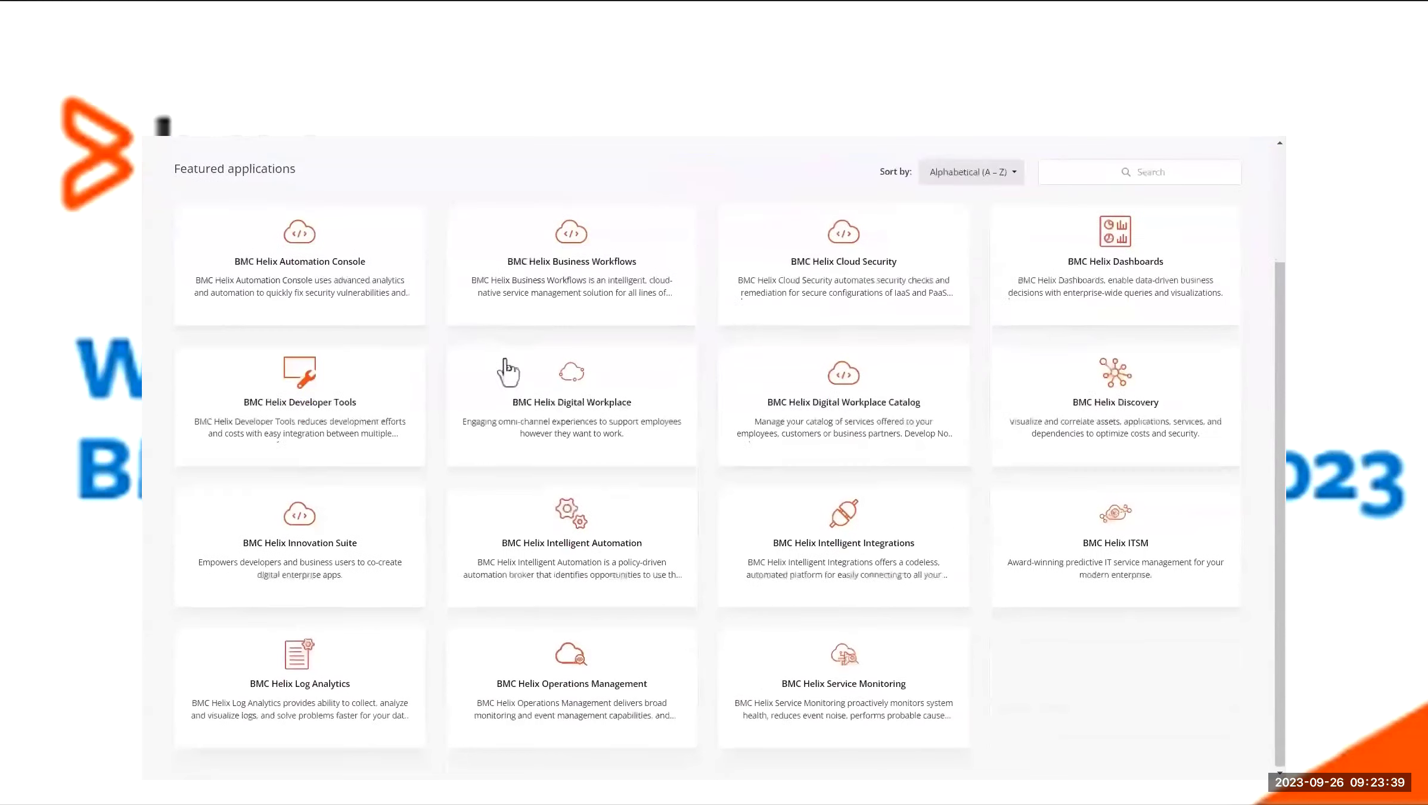
{"action": "left_click", "coordinate": [308, 703]}
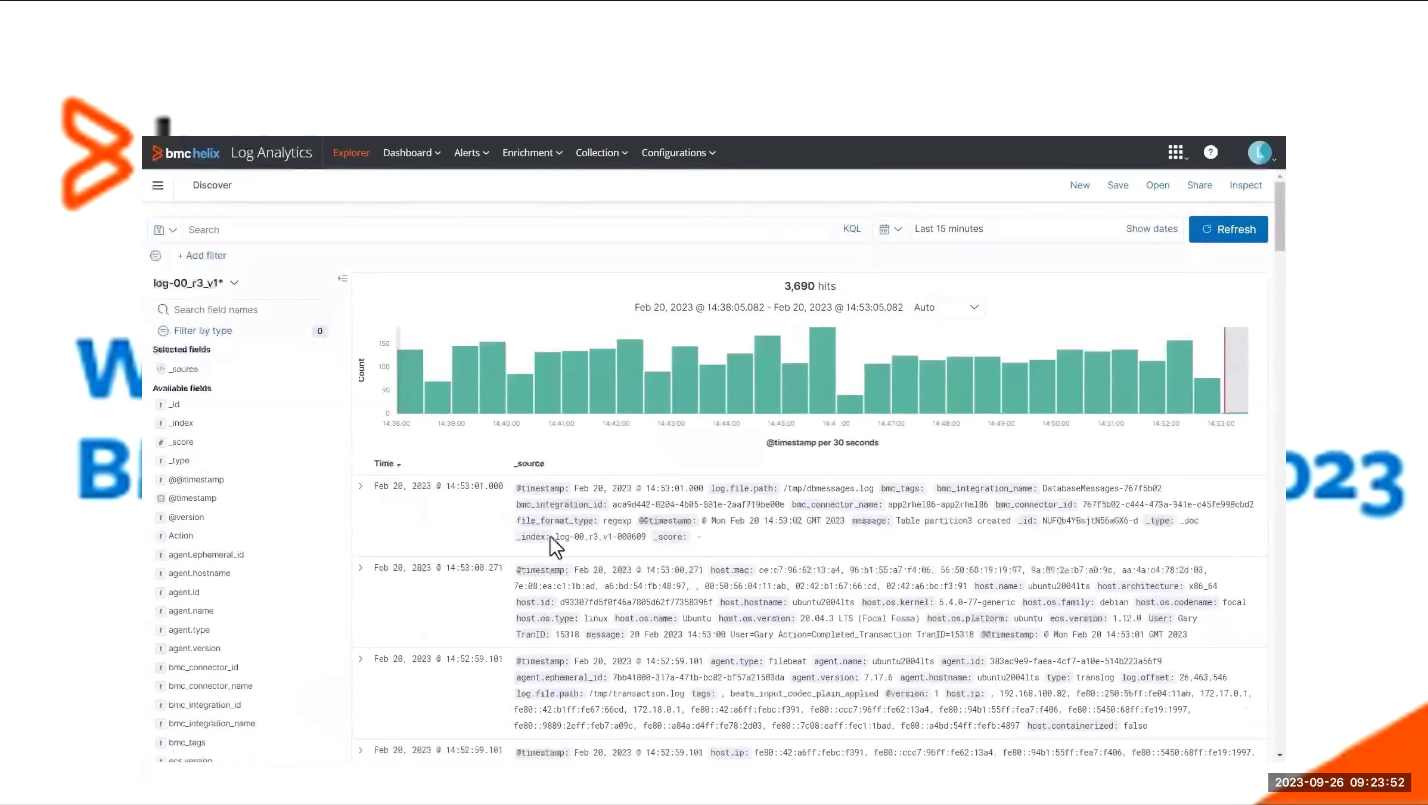
{"action": "left_click", "coordinate": [606, 156]}
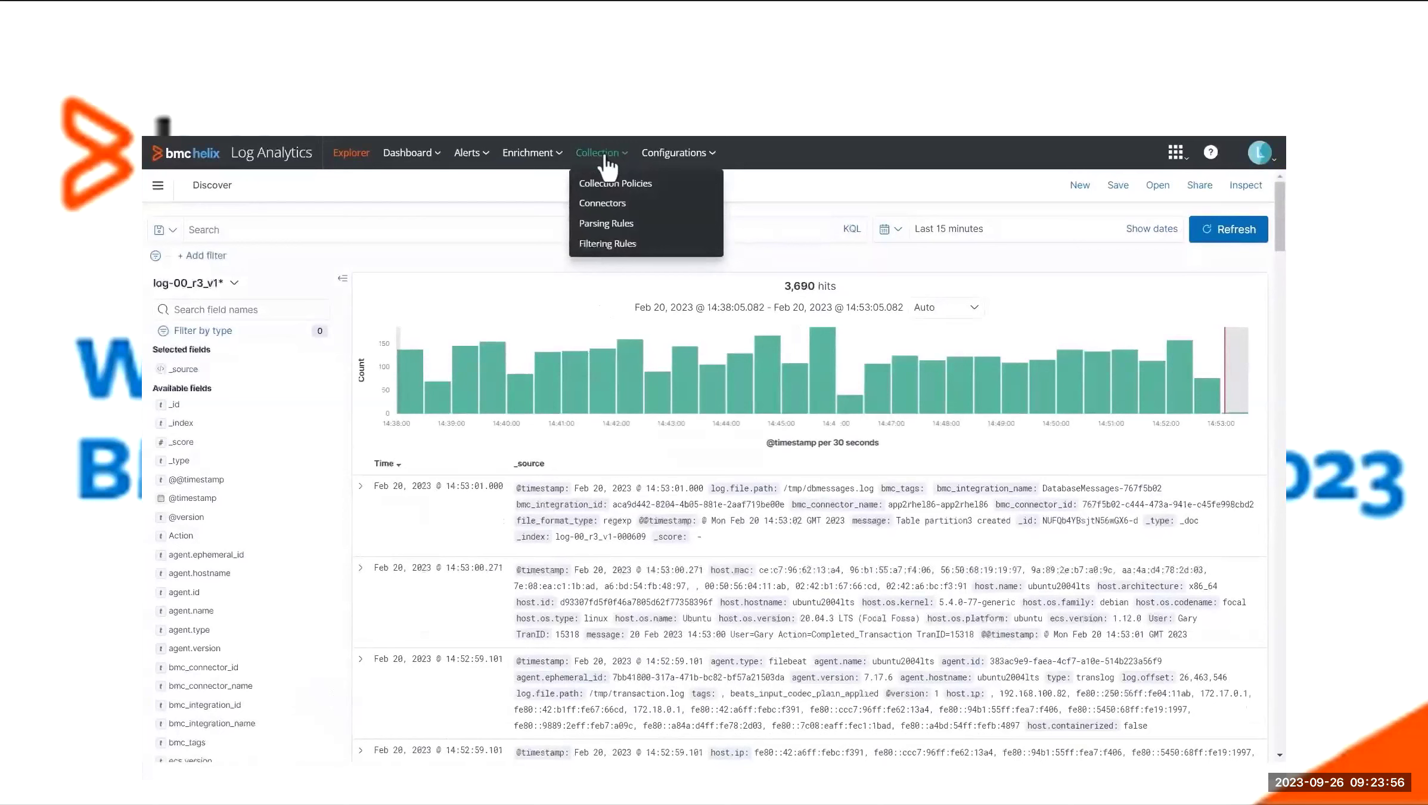
{"action": "left_click", "coordinate": [608, 204]}
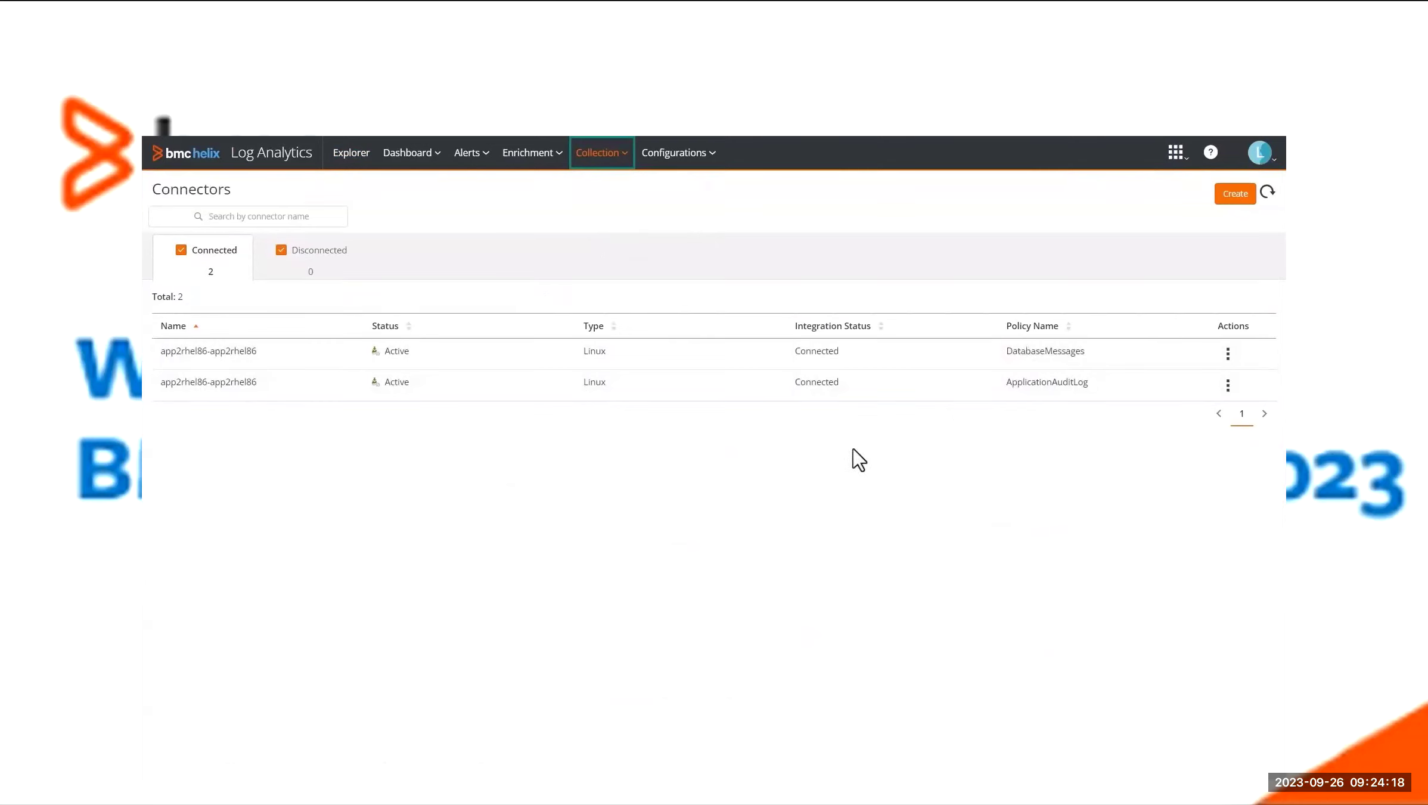
- Review the new connector form through its install instructions, and cancel the connector's creation
{"action": "left_click", "coordinate": [1228, 197]}
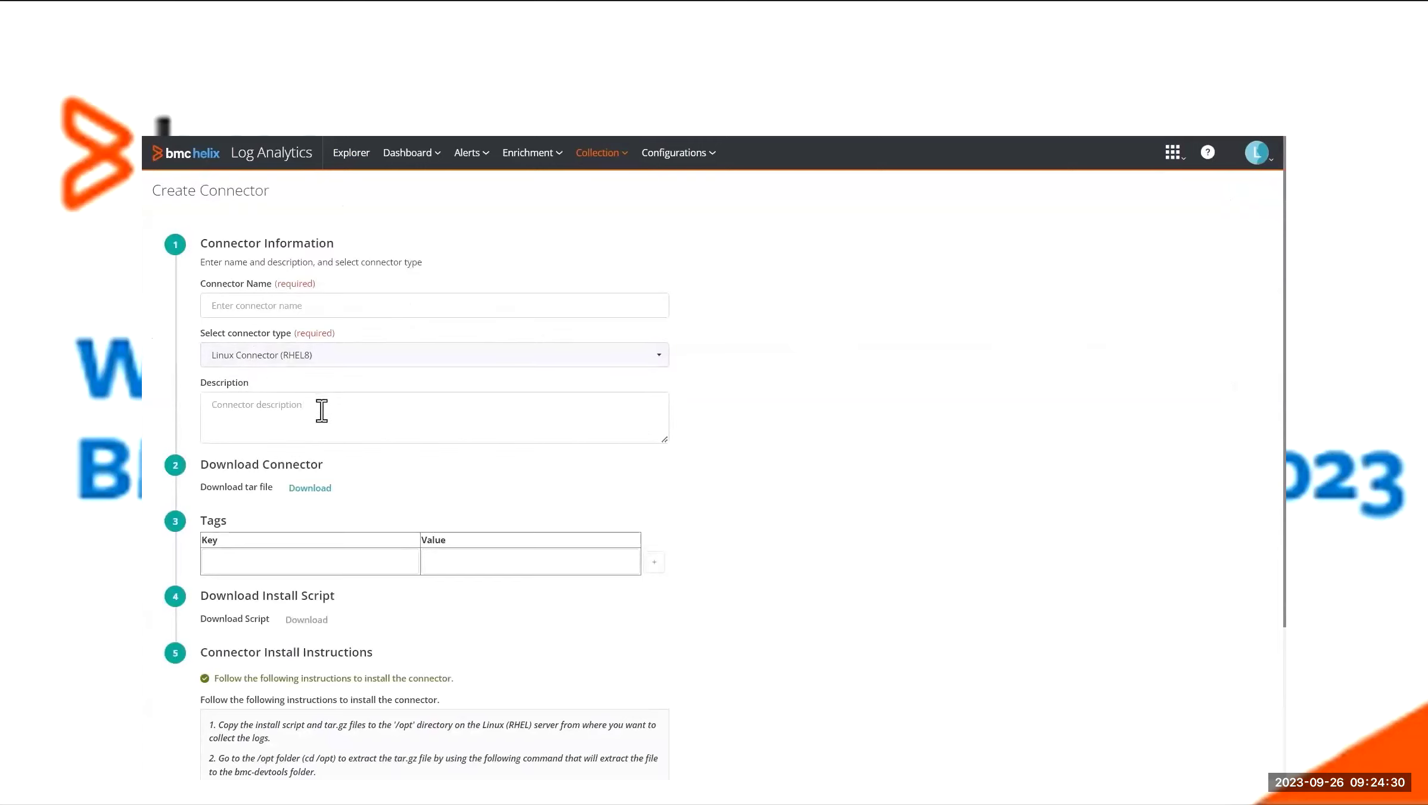
{"action": "scroll", "coordinate": [326, 407], "scroll_direction": "down", "scroll_amount": 3}
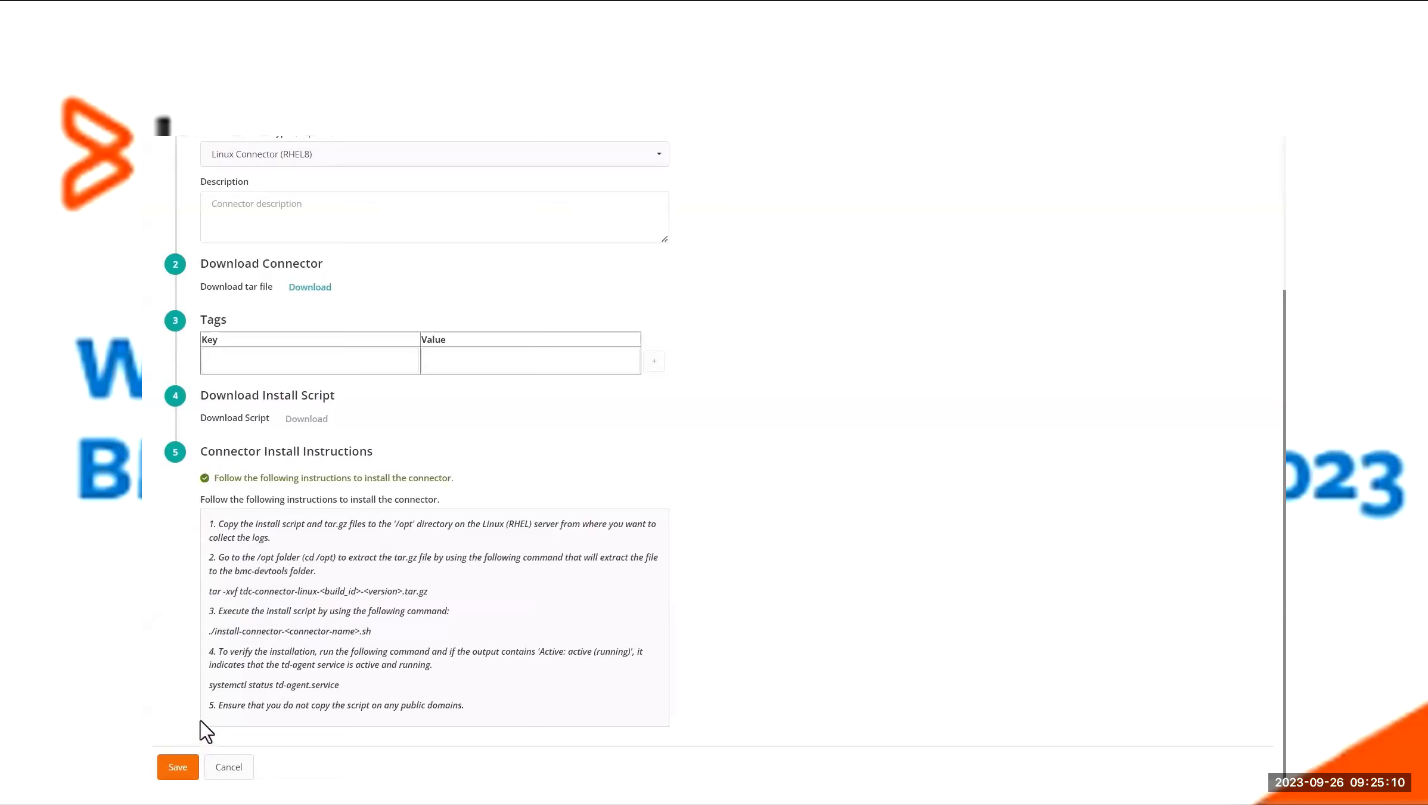
{"action": "left_click", "coordinate": [229, 769]}
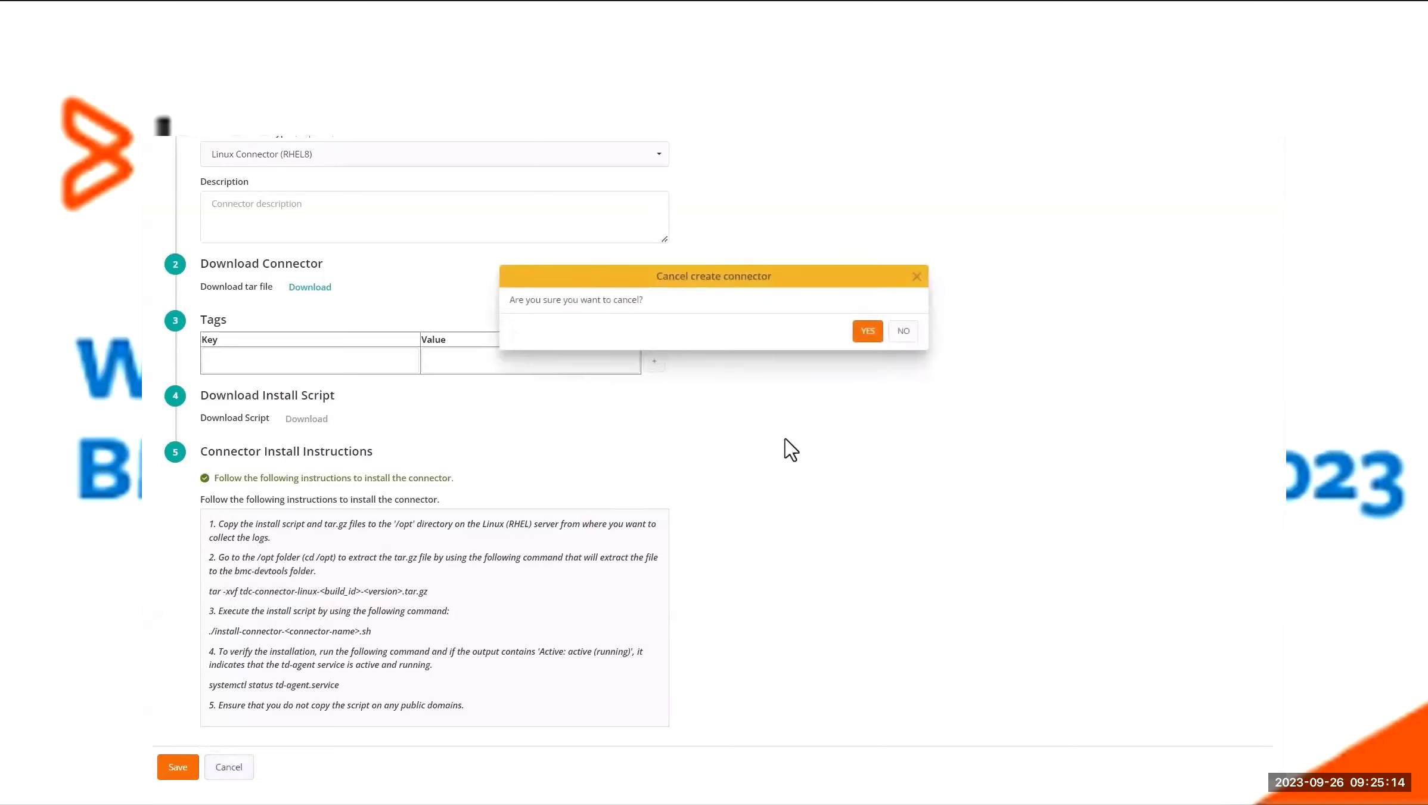
{"action": "left_click", "coordinate": [856, 334]}
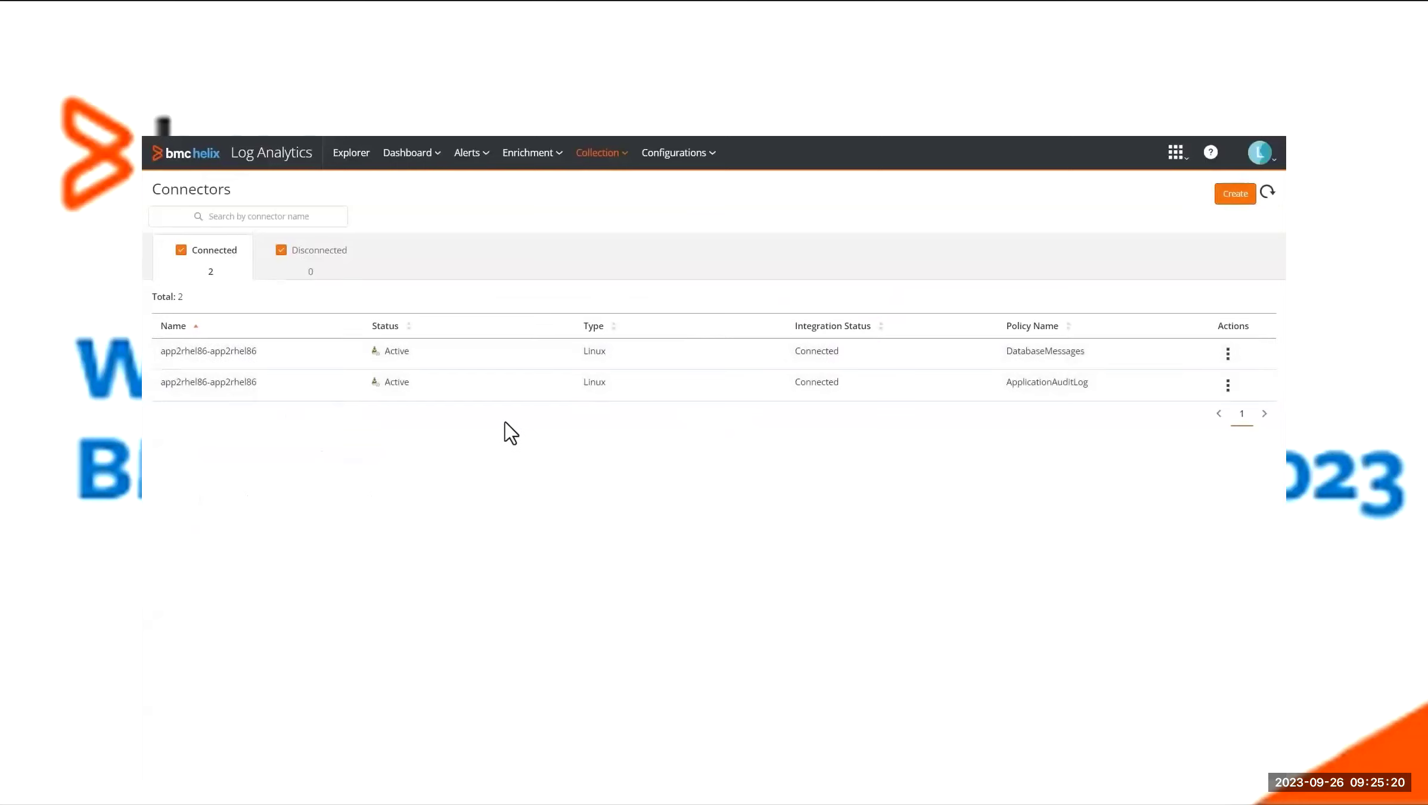
- Open the DatabaseMessages collection policy for editing from the list of collection policies
{"action": "left_click", "coordinate": [596, 159]}
{"action": "left_click", "coordinate": [602, 193]}
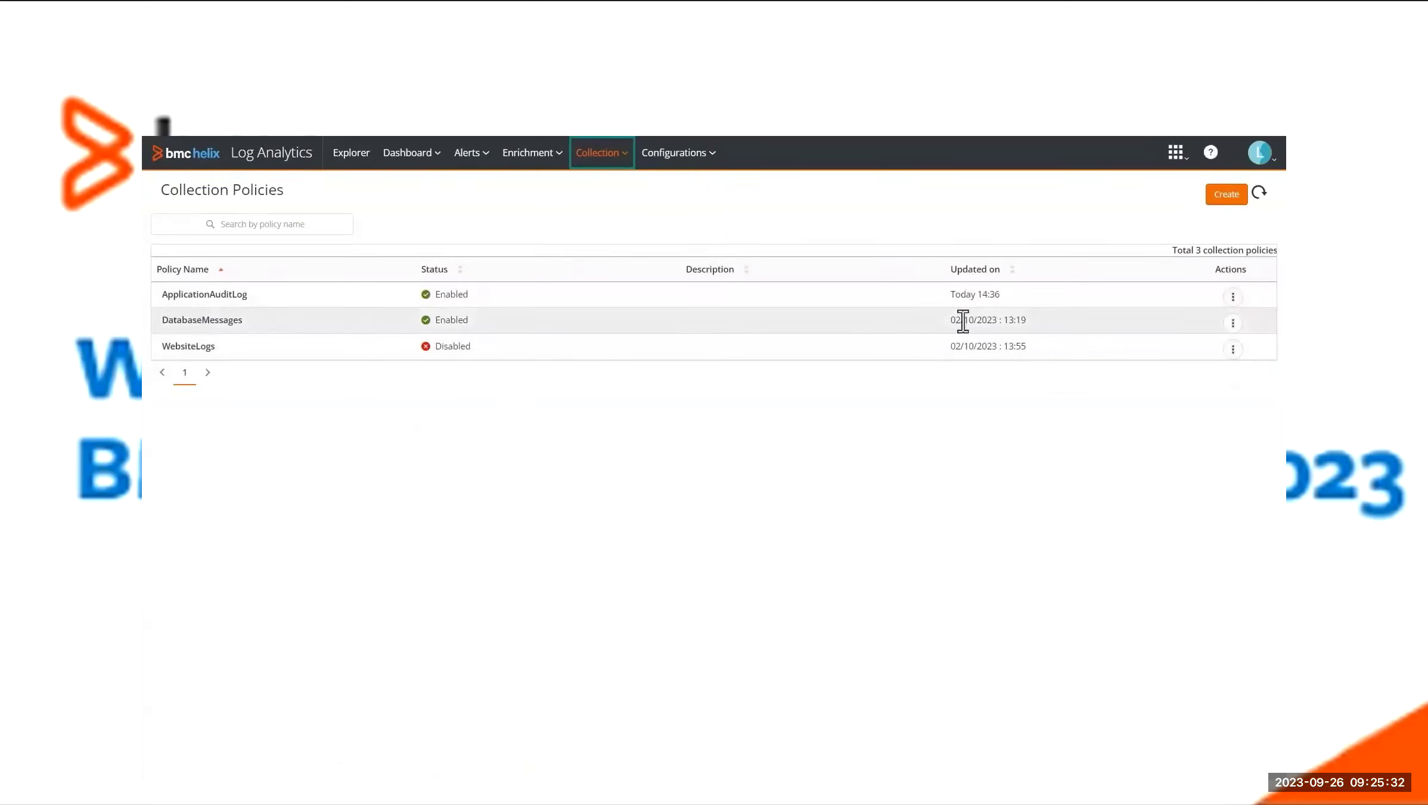
{"action": "left_click", "coordinate": [1232, 323]}
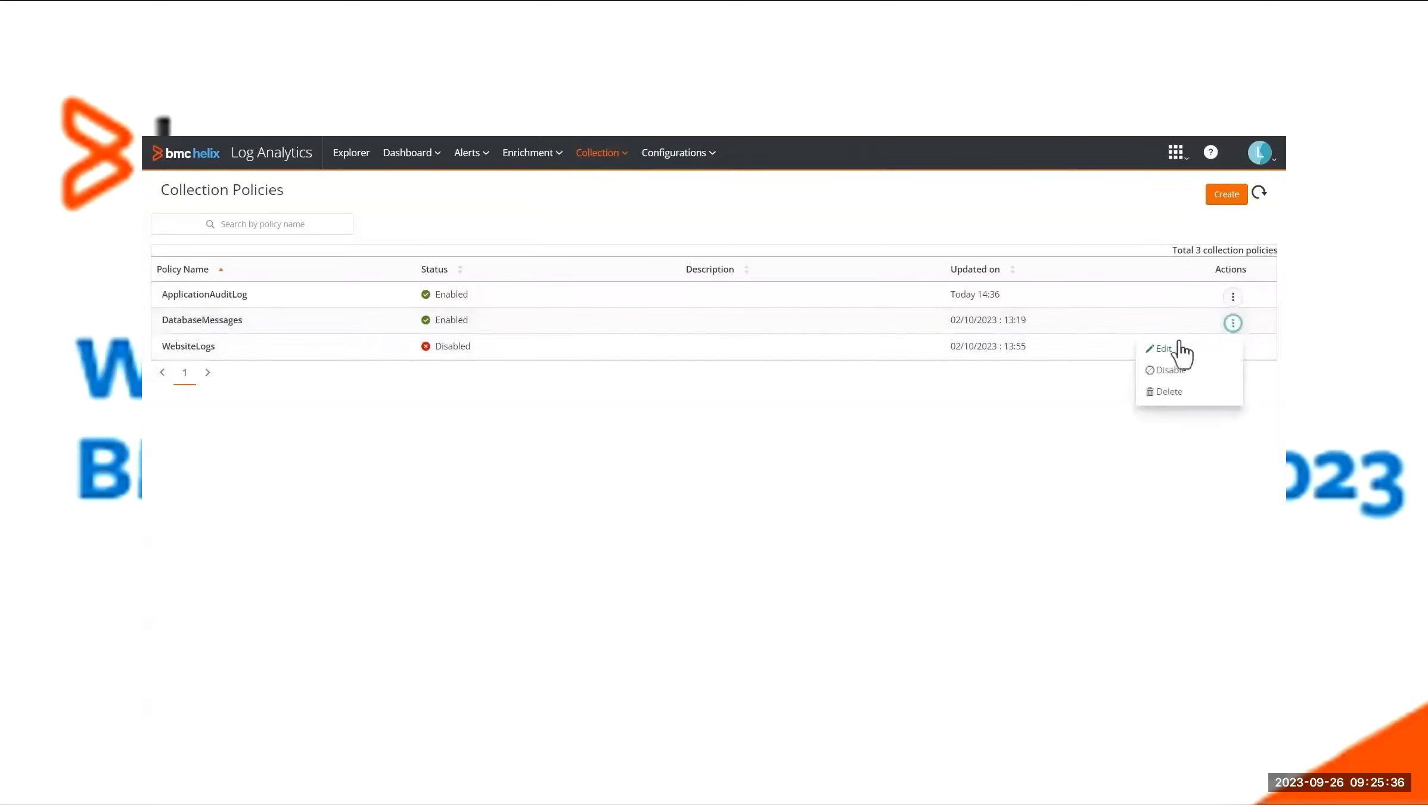
{"action": "left_click", "coordinate": [1163, 350]}
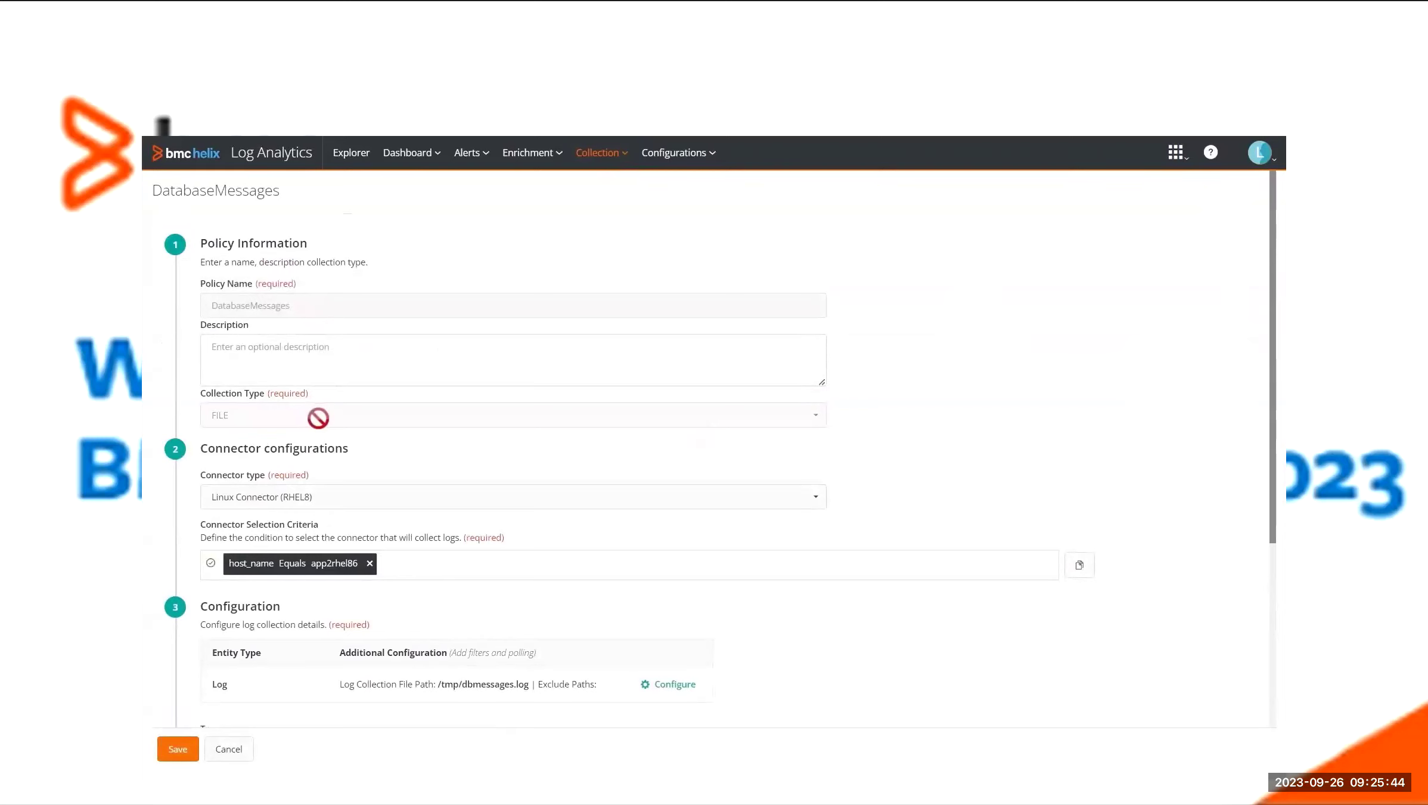
- Review the DatabaseMessages policy's log file path and exclude paths settings, and cancel without changing them
{"action": "scroll", "coordinate": [372, 471], "scroll_direction": "down", "scroll_amount": 4}
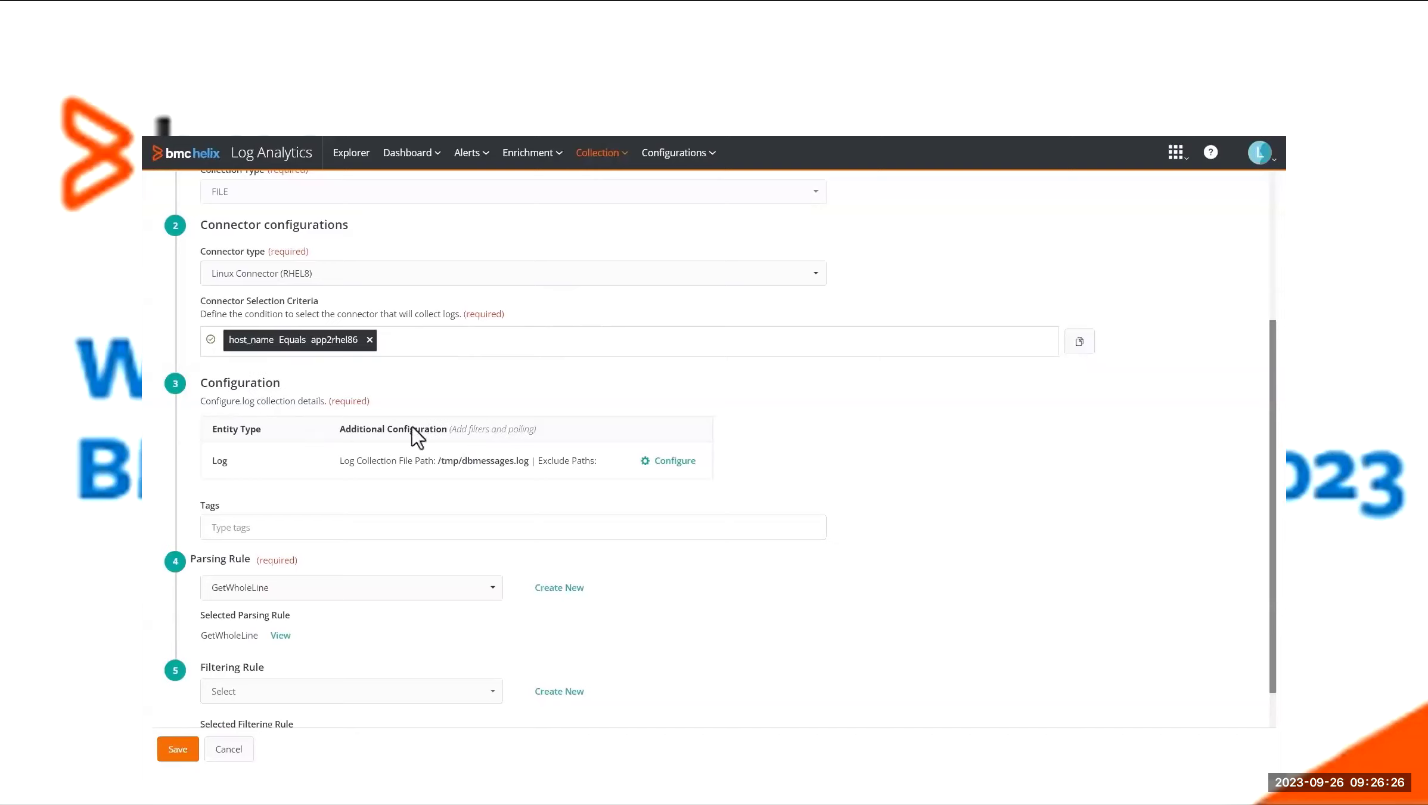
{"action": "left_click", "coordinate": [676, 462]}
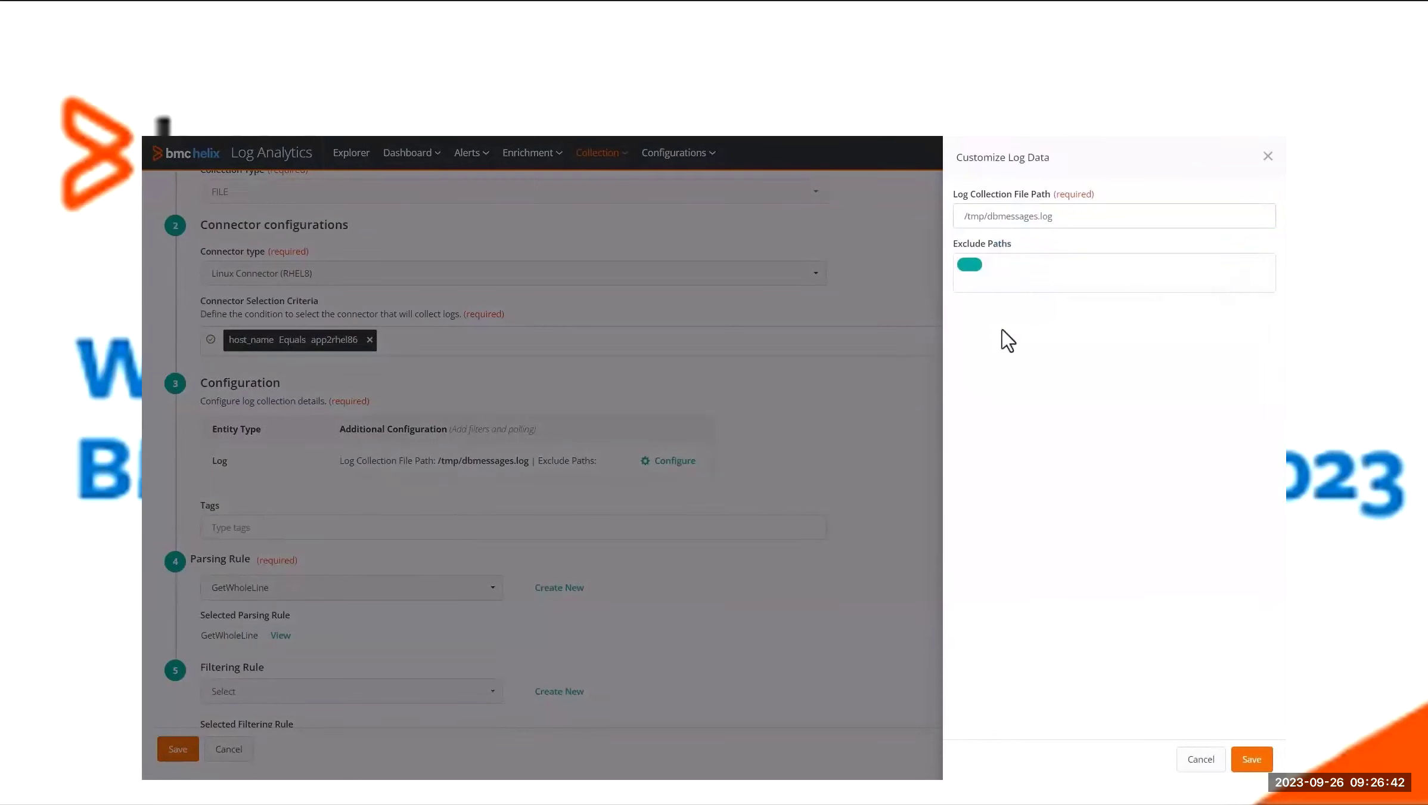
{"action": "mouse_move", "coordinate": [1002, 285]}
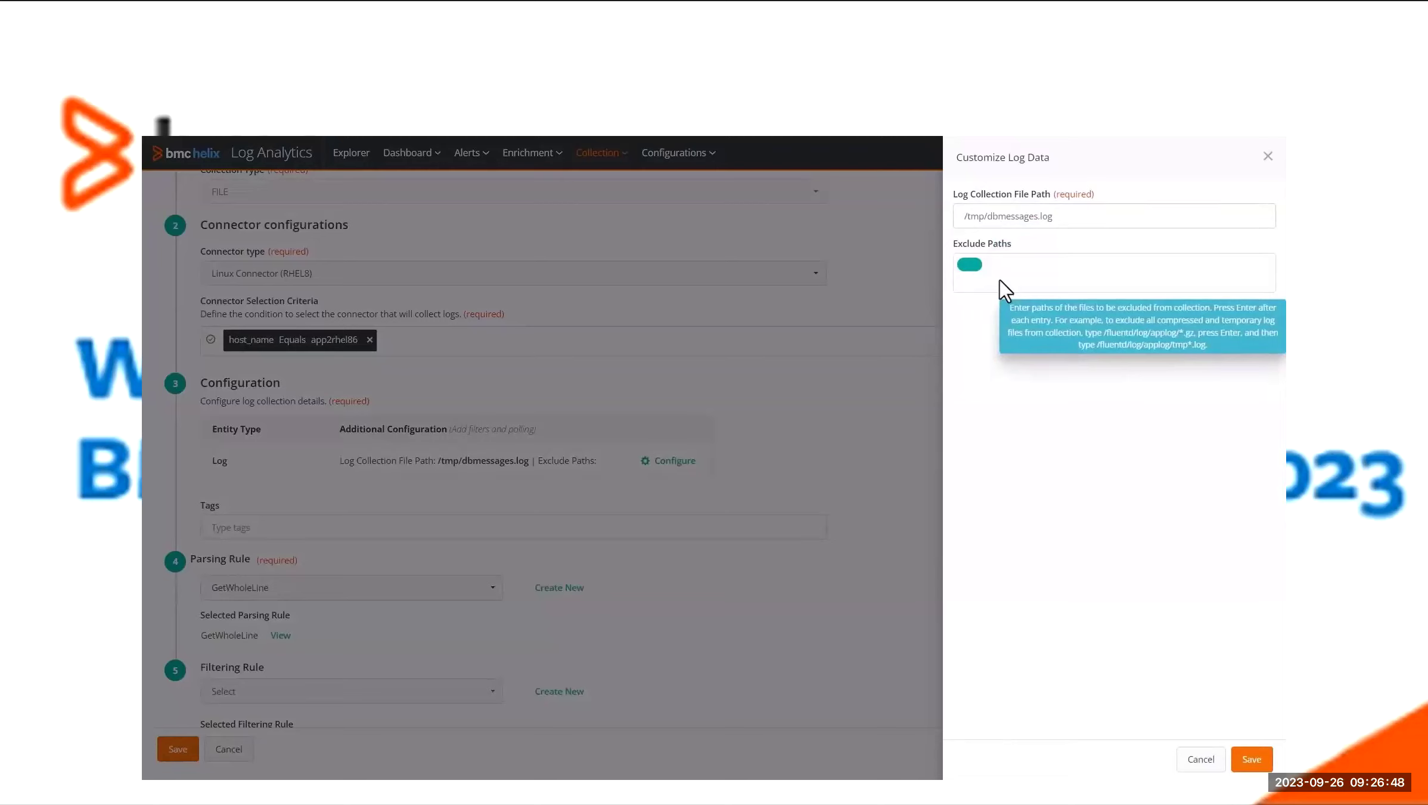
{"action": "left_click", "coordinate": [1199, 759]}
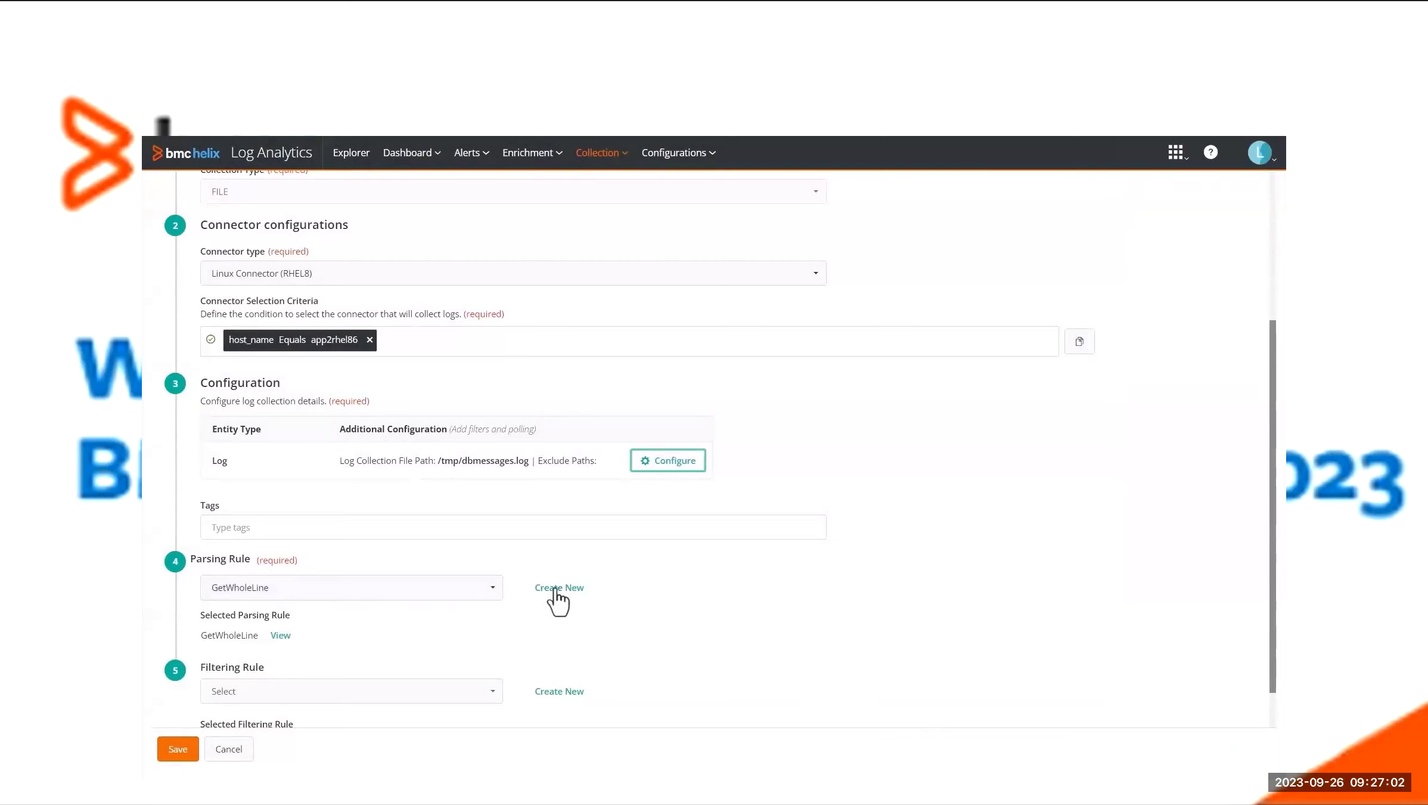
- View the GetWholeLine parsing rule selected for the DatabaseMessages policy, and save the policy
{"action": "left_click", "coordinate": [278, 637]}
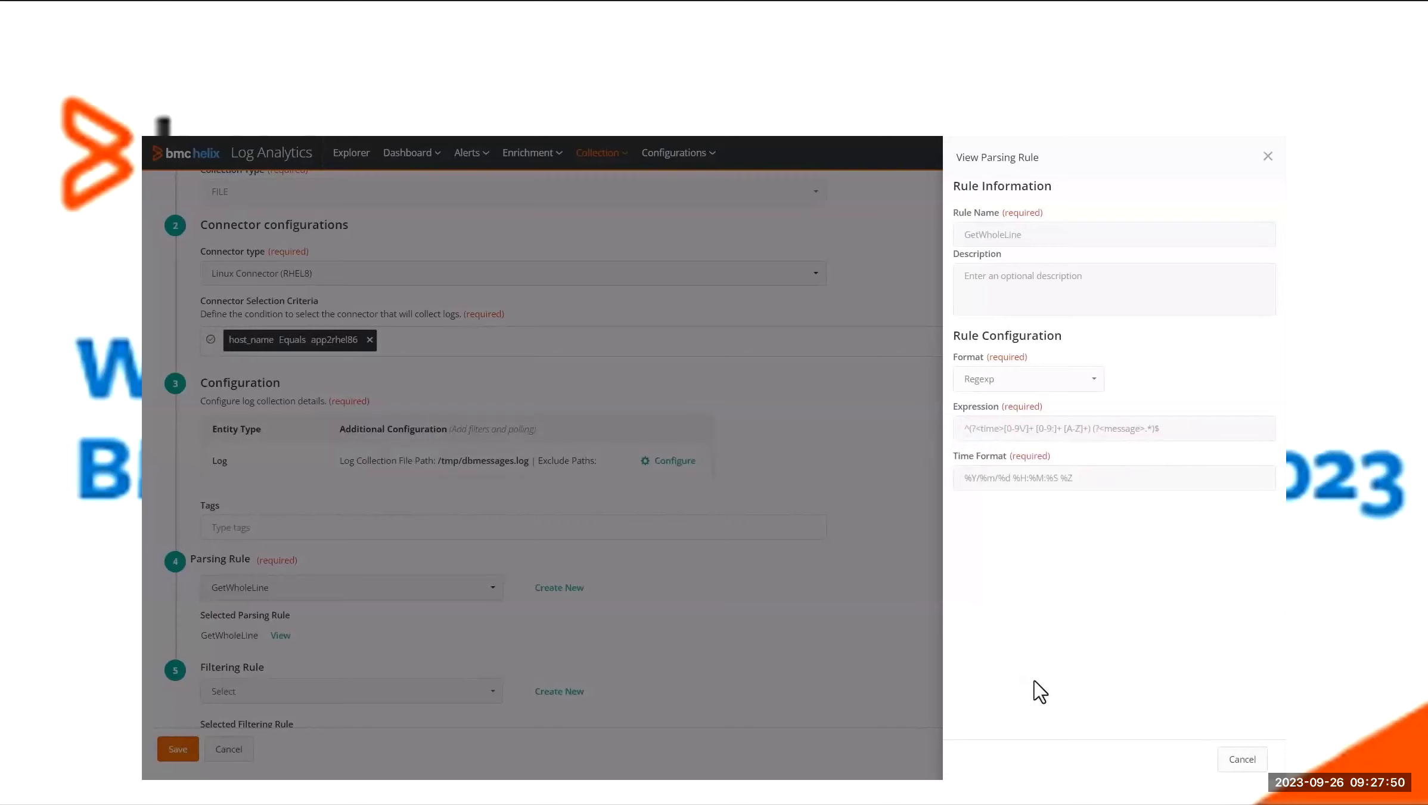
{"action": "left_click", "coordinate": [1247, 766]}
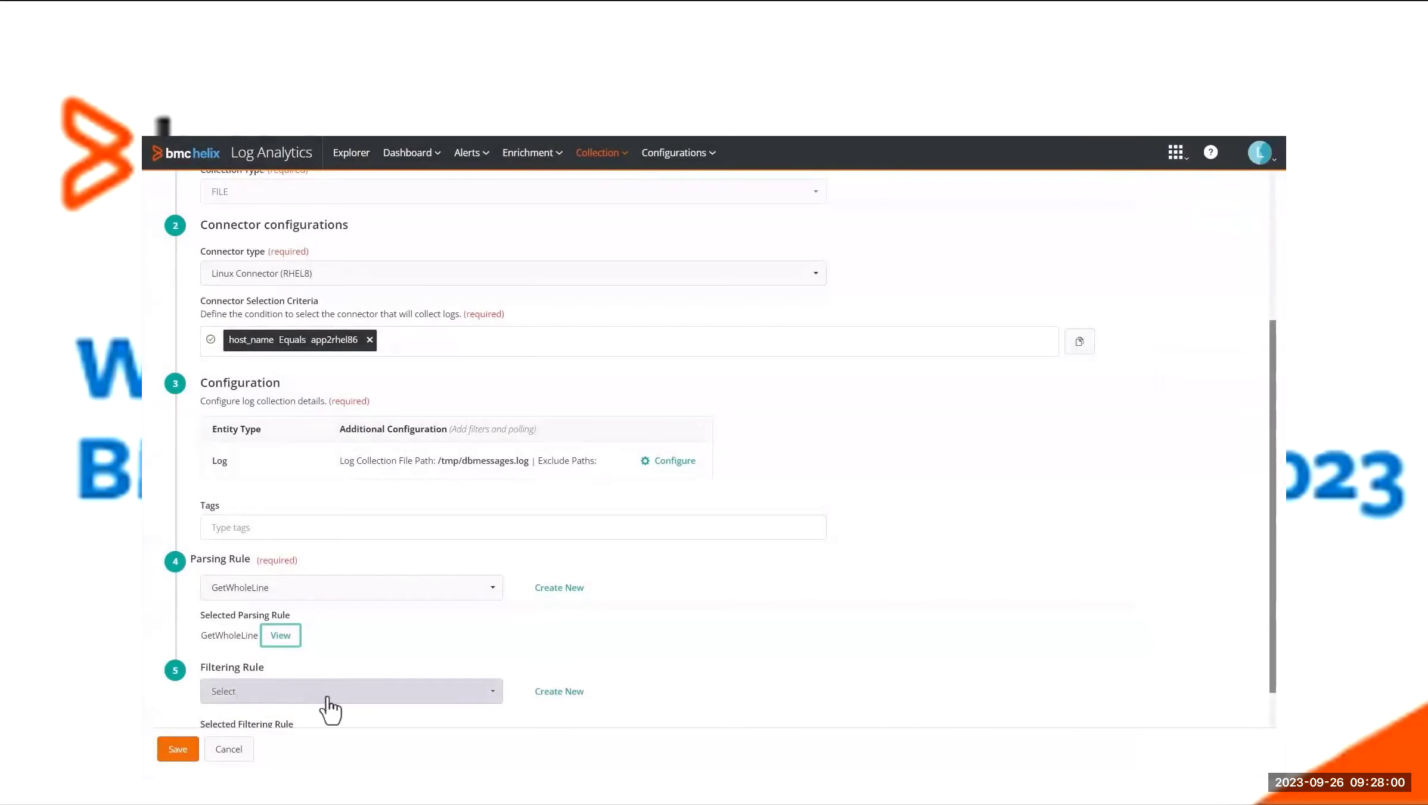
{"action": "scroll", "coordinate": [329, 709], "scroll_direction": "down", "scroll_amount": 1}
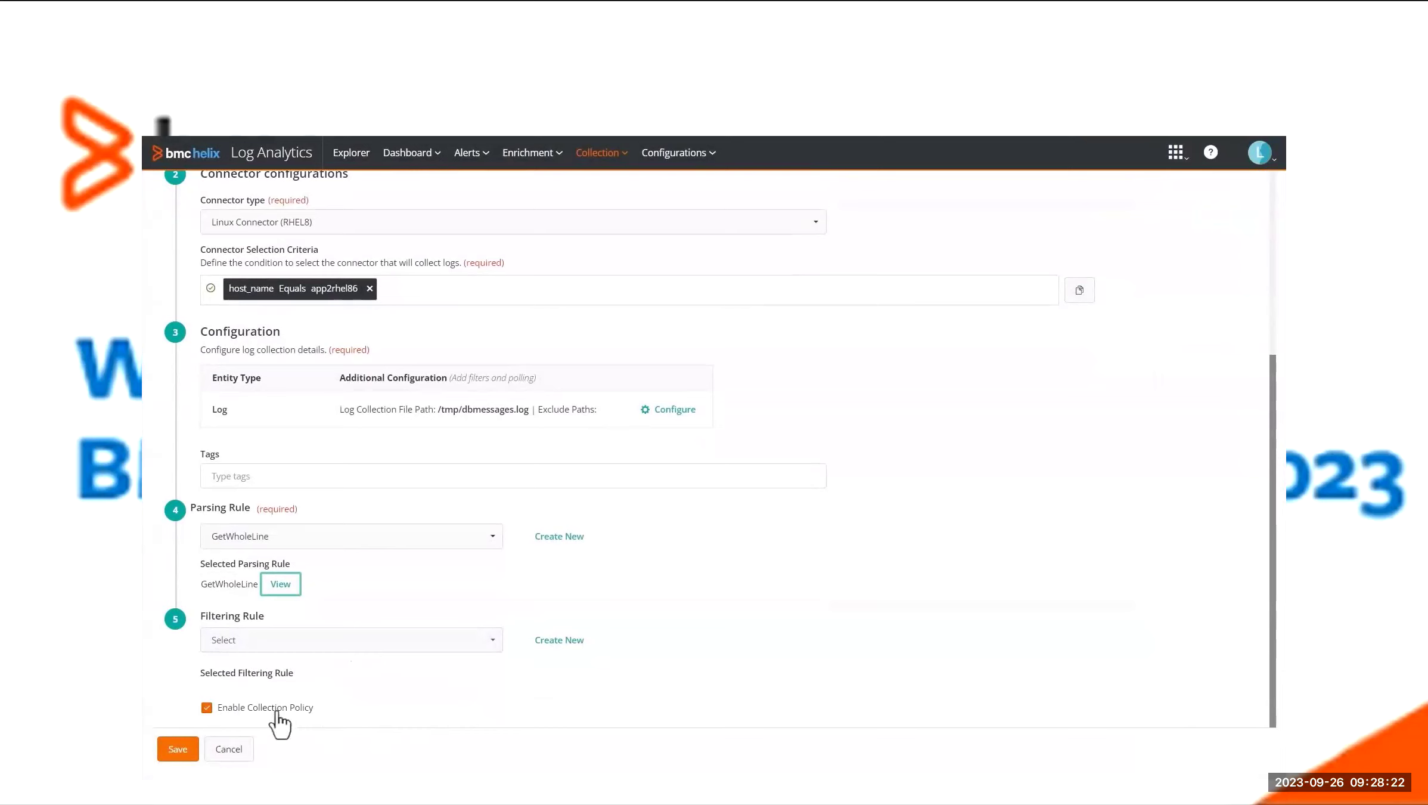
{"action": "left_click", "coordinate": [178, 752]}
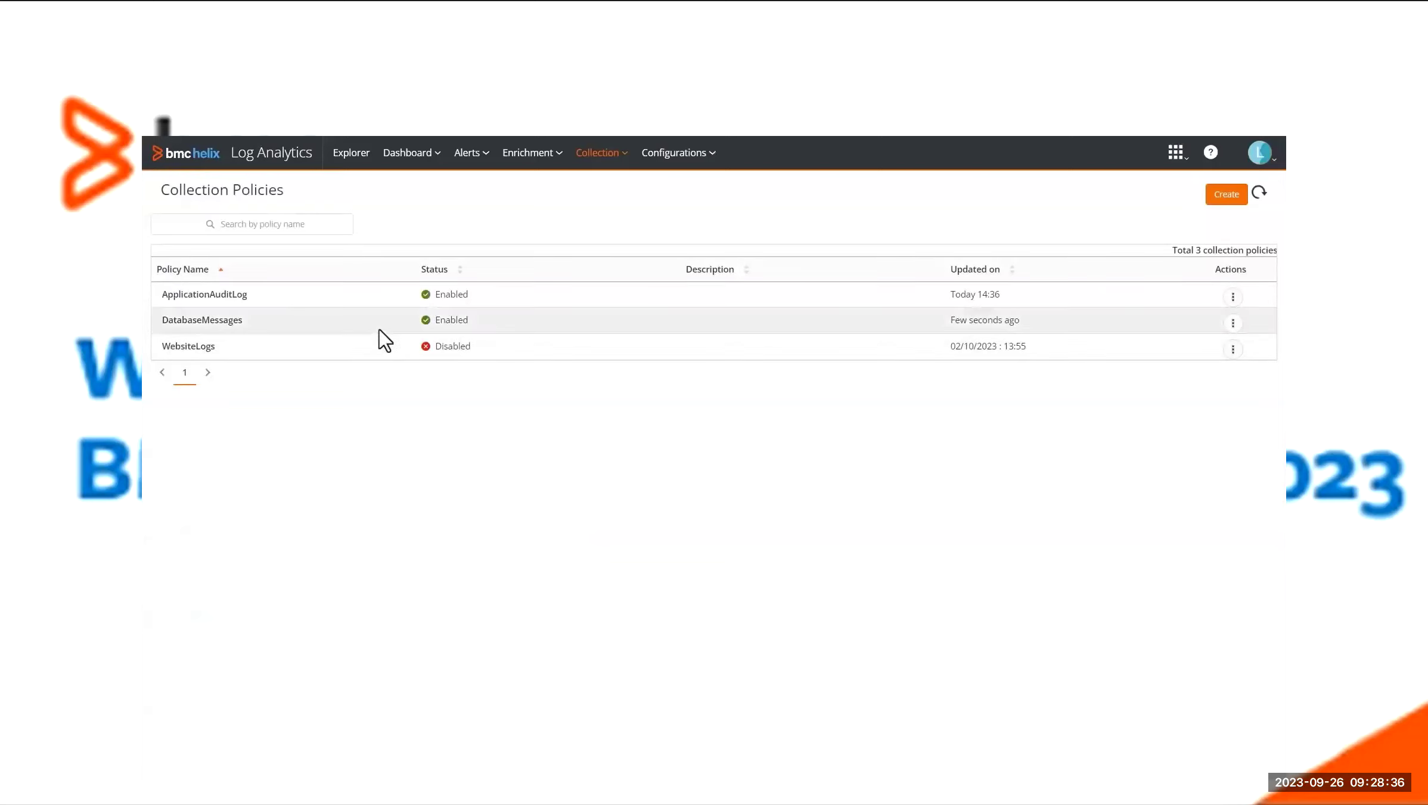
- Filter the logs in Explorer to those whose bmc_integration_name is DatabaseMessages-767f5b02
{"action": "left_click", "coordinate": [351, 156]}
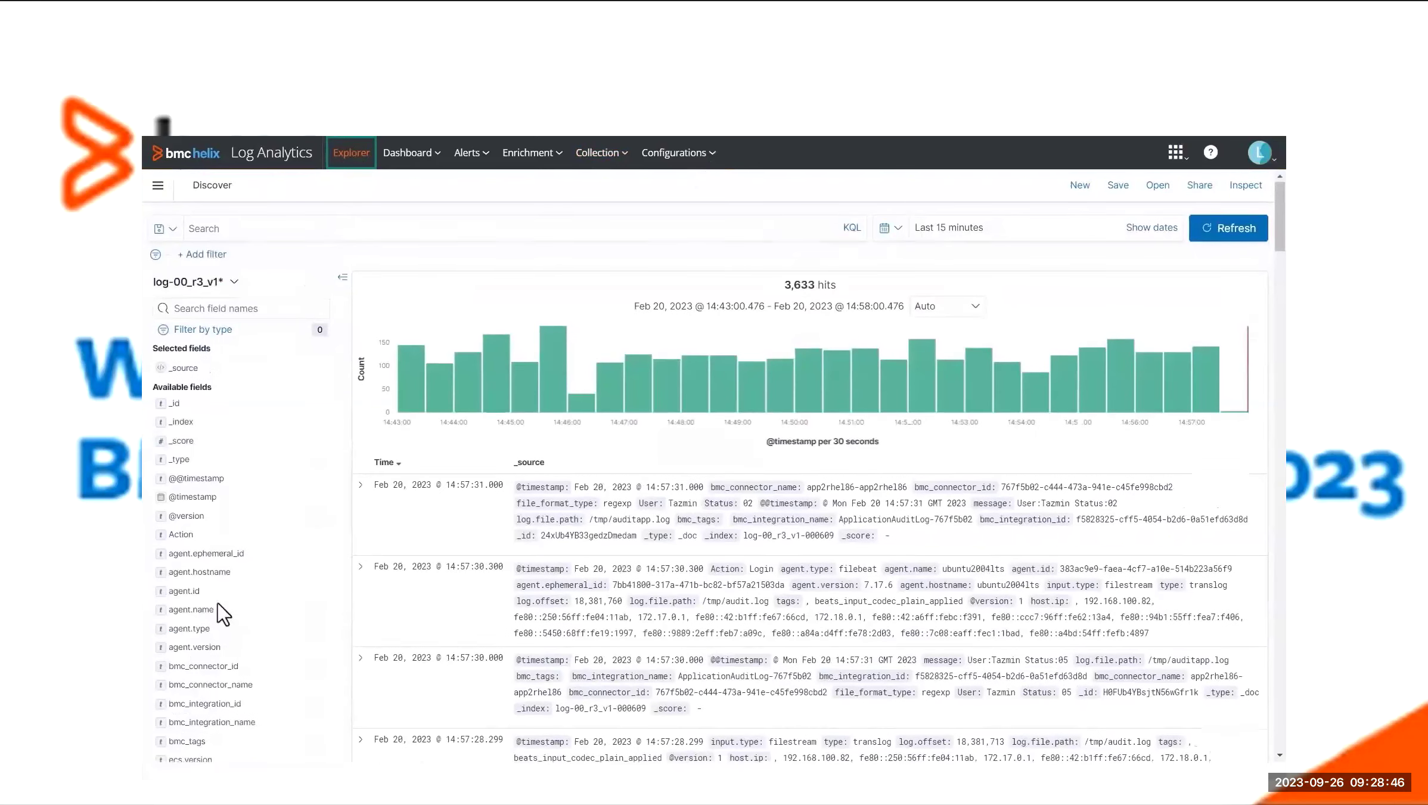
{"action": "scroll", "coordinate": [214, 620], "scroll_direction": "down", "scroll_amount": 3}
{"action": "scroll", "coordinate": [201, 647], "scroll_direction": "down", "scroll_amount": 2}
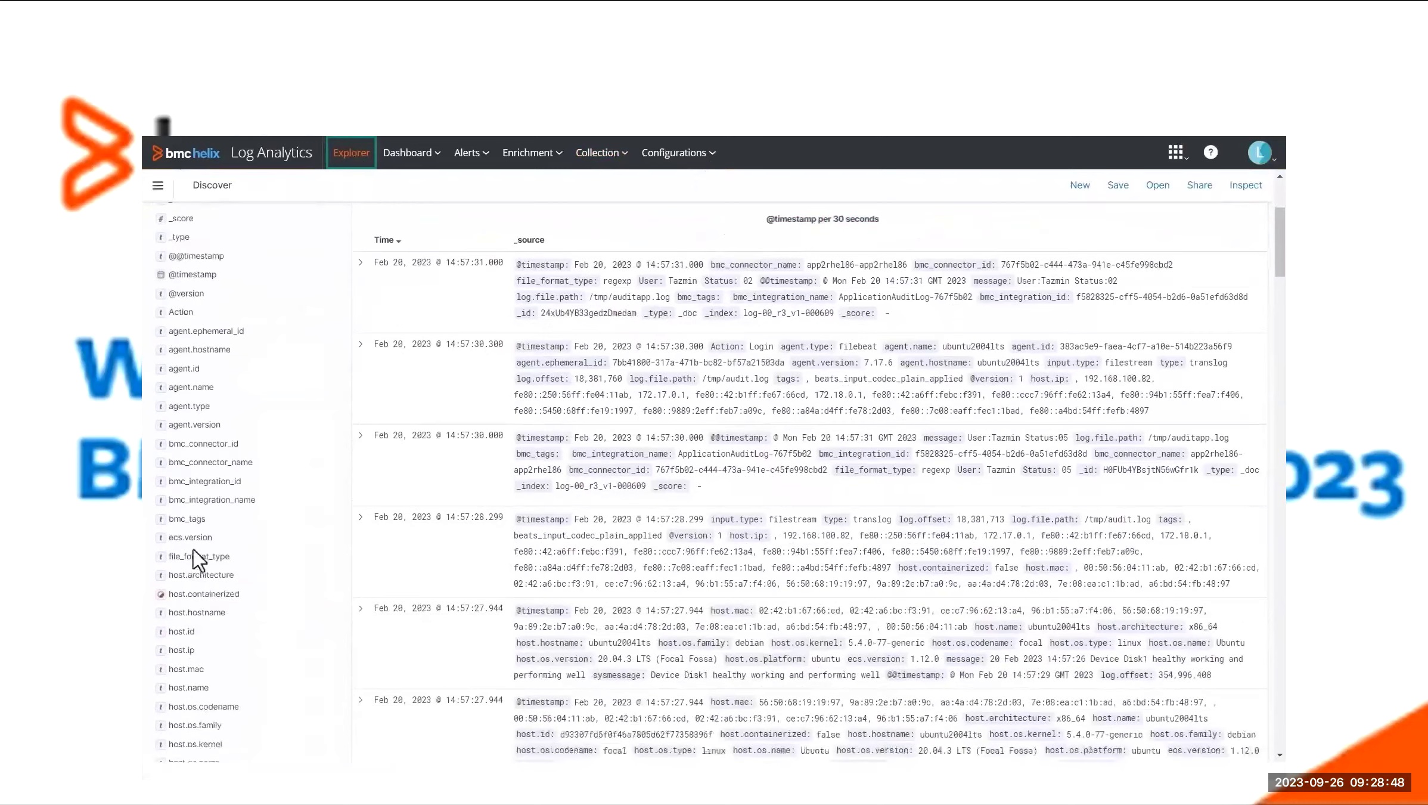
{"action": "scroll", "coordinate": [197, 558], "scroll_direction": "down", "scroll_amount": 2}
{"action": "scroll", "coordinate": [197, 557], "scroll_direction": "down", "scroll_amount": 2}
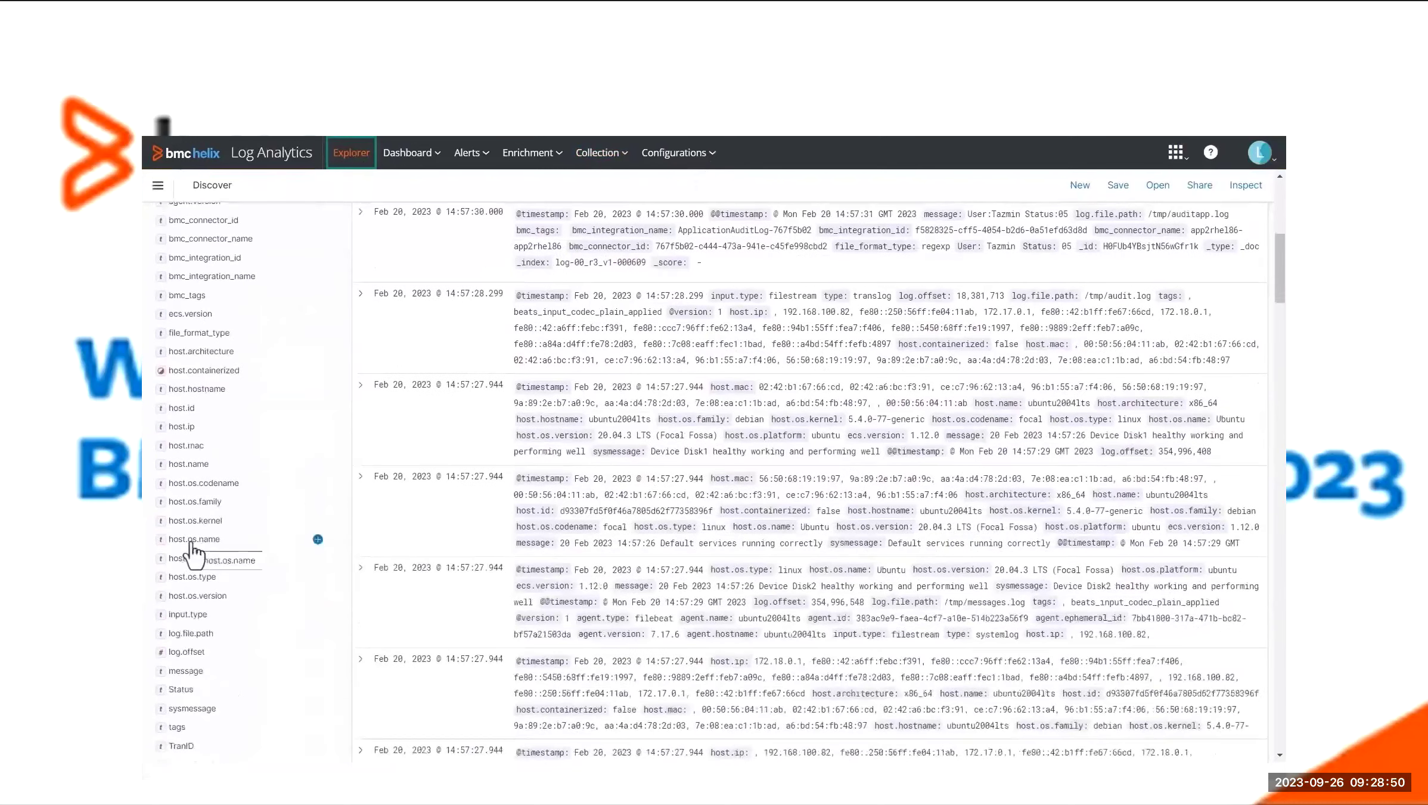
{"action": "scroll", "coordinate": [192, 548], "scroll_direction": "up", "scroll_amount": 2}
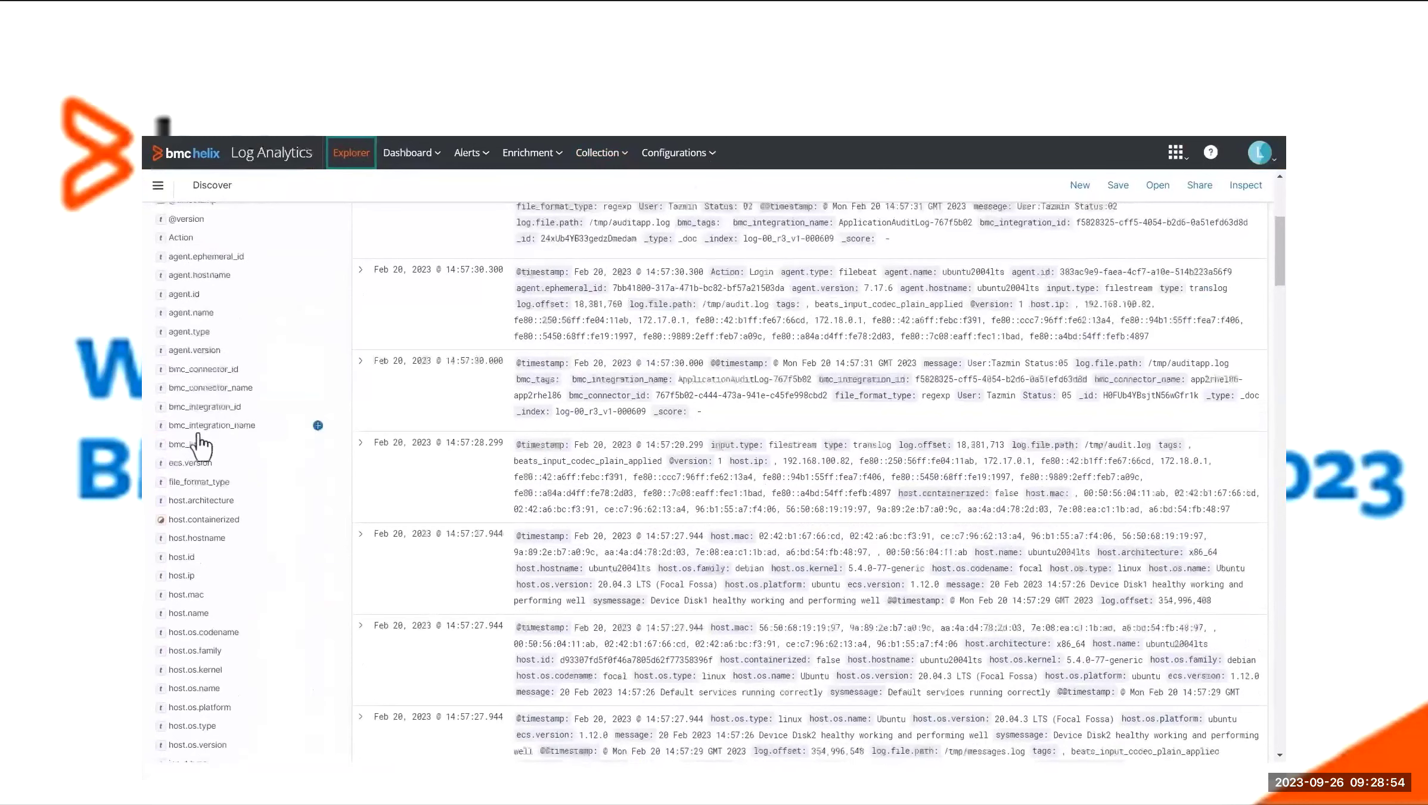
{"action": "left_click", "coordinate": [198, 426]}
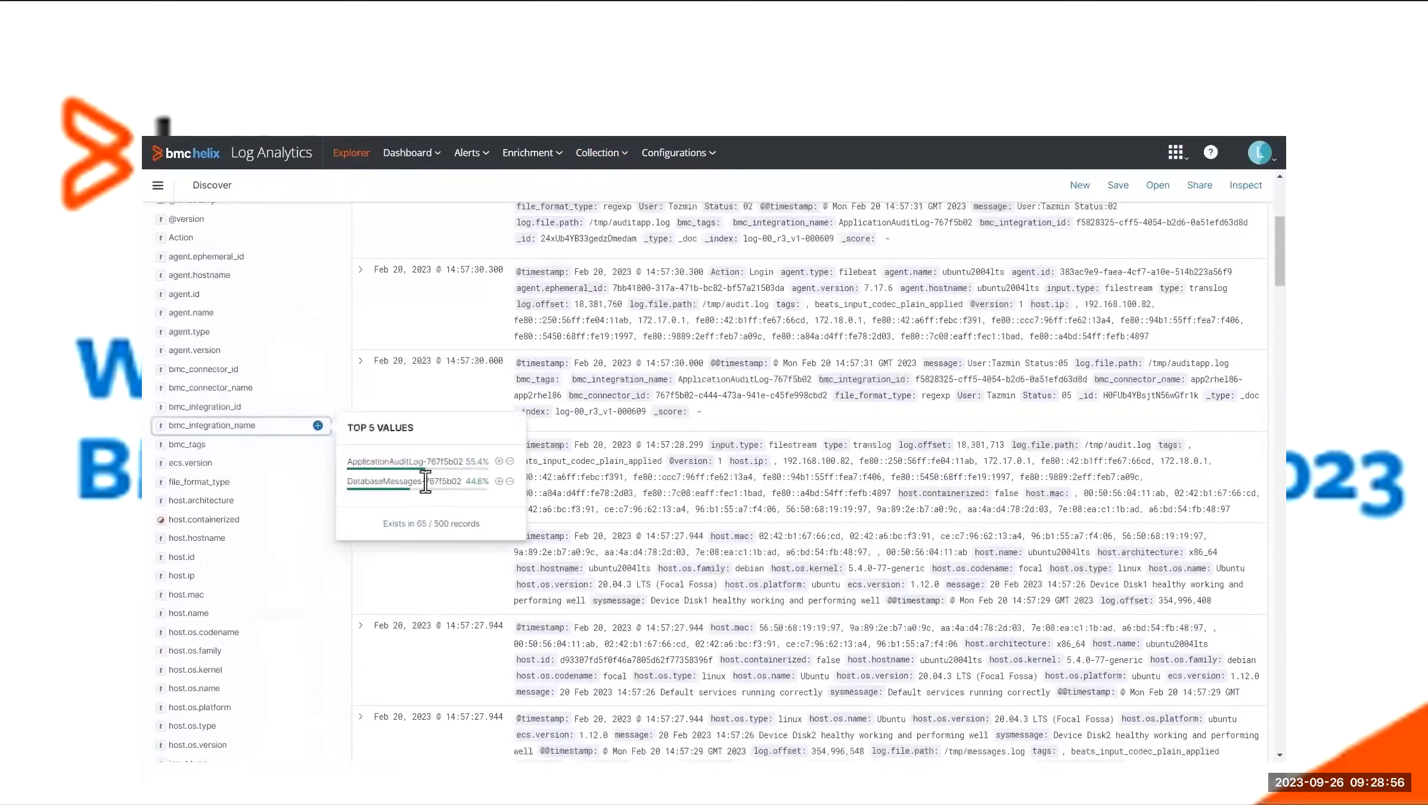
{"action": "left_click", "coordinate": [498, 481]}
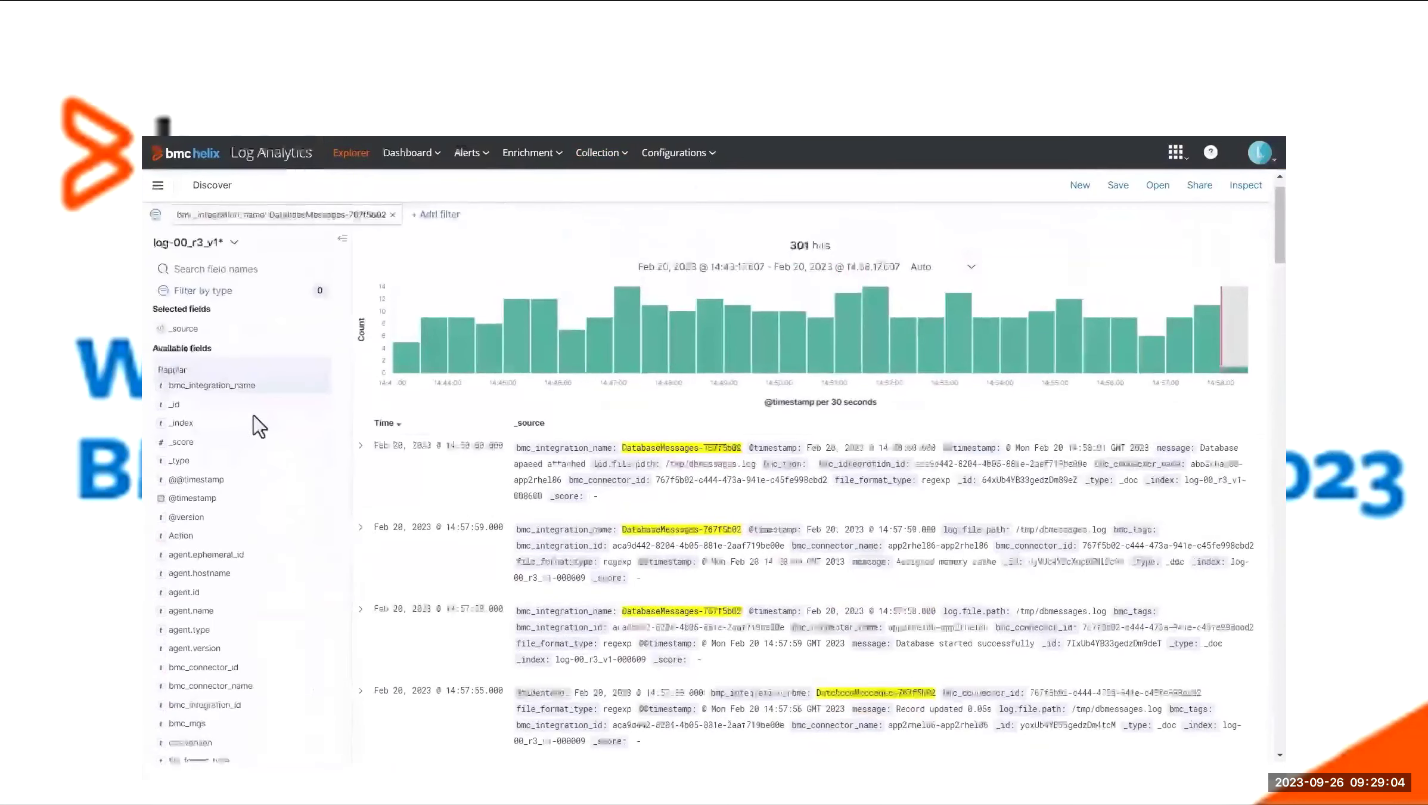
- Add the message field as the displayed column for the filtered logs and review the database messages
{"action": "scroll", "coordinate": [257, 426], "scroll_direction": "down", "scroll_amount": 8}
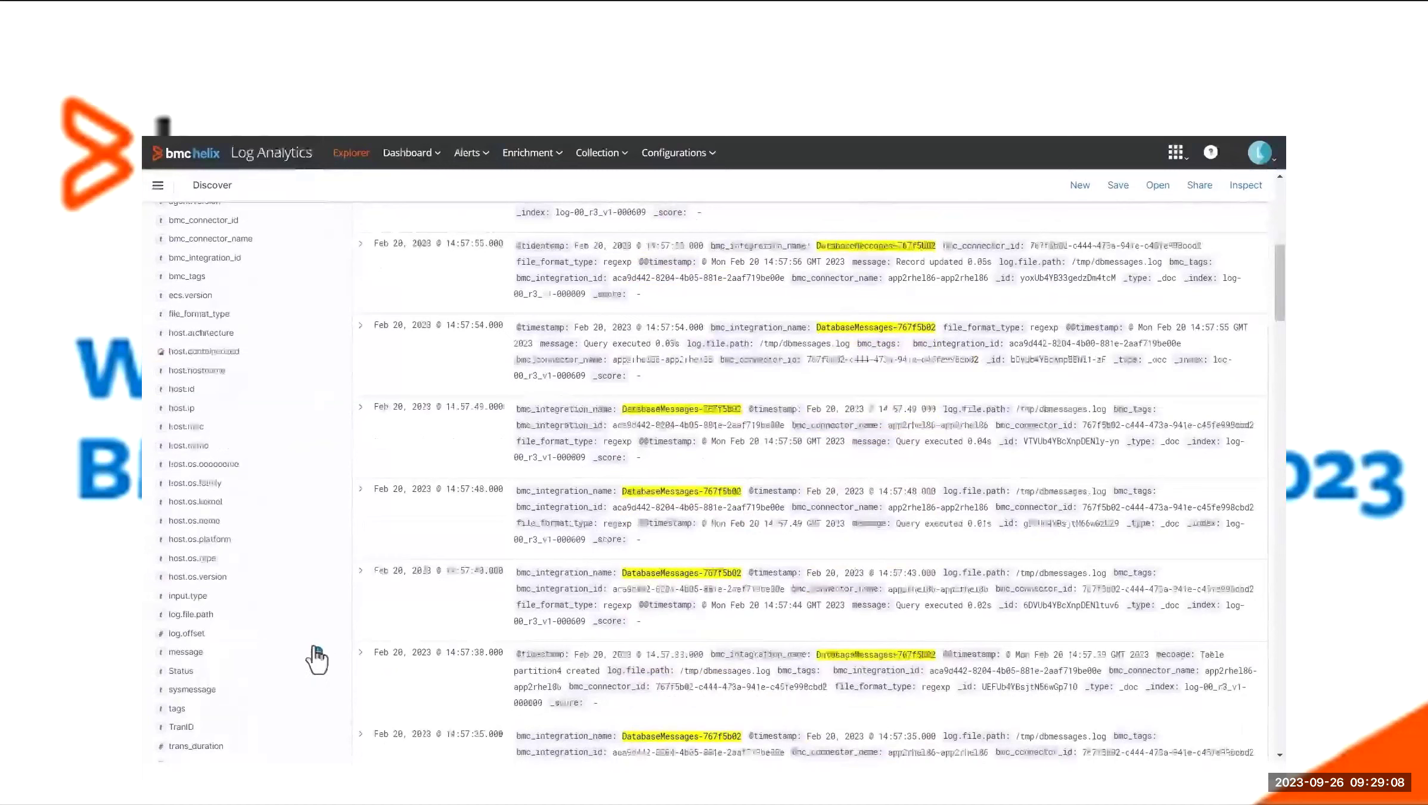
{"action": "left_click", "coordinate": [318, 651]}
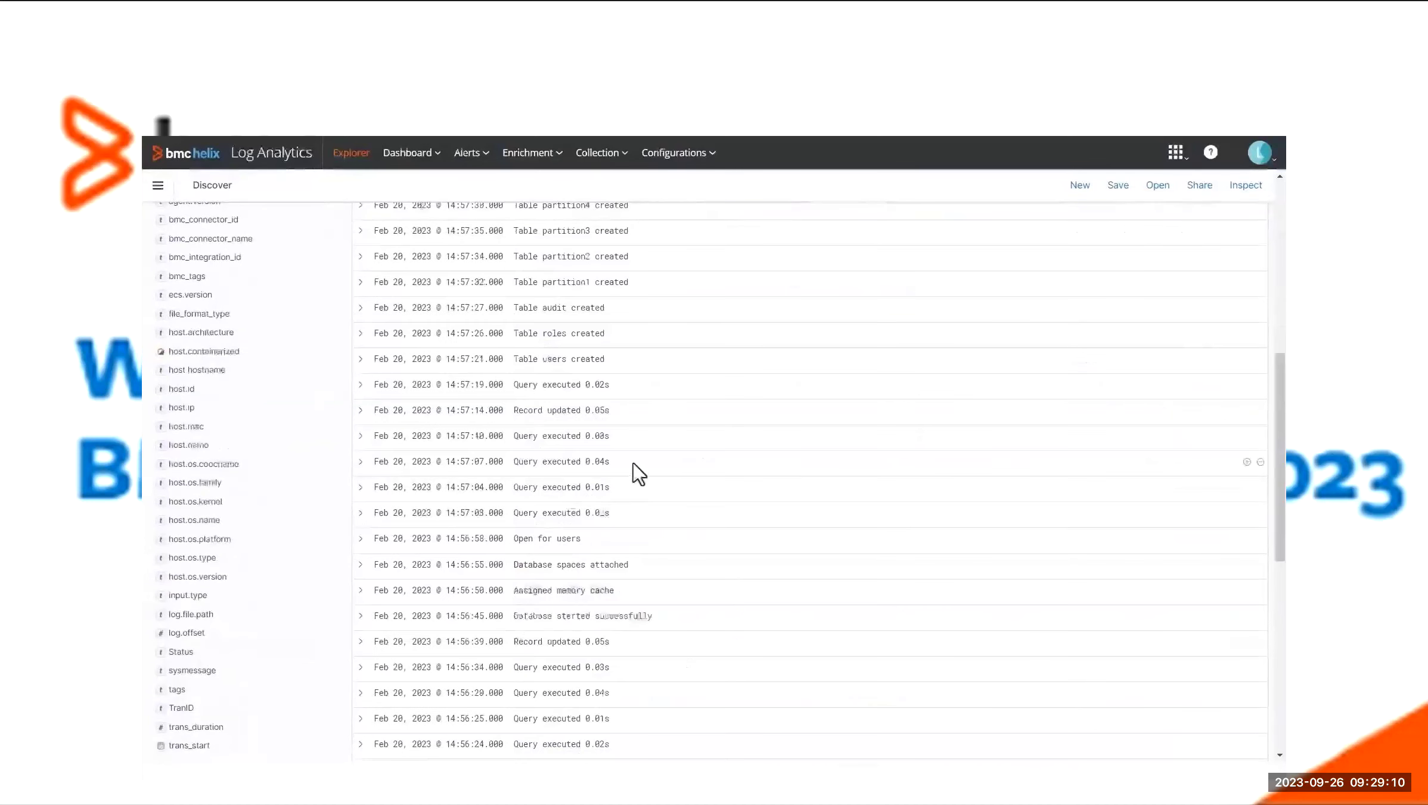
{"action": "scroll", "coordinate": [642, 469], "scroll_direction": "up", "scroll_amount": 8}
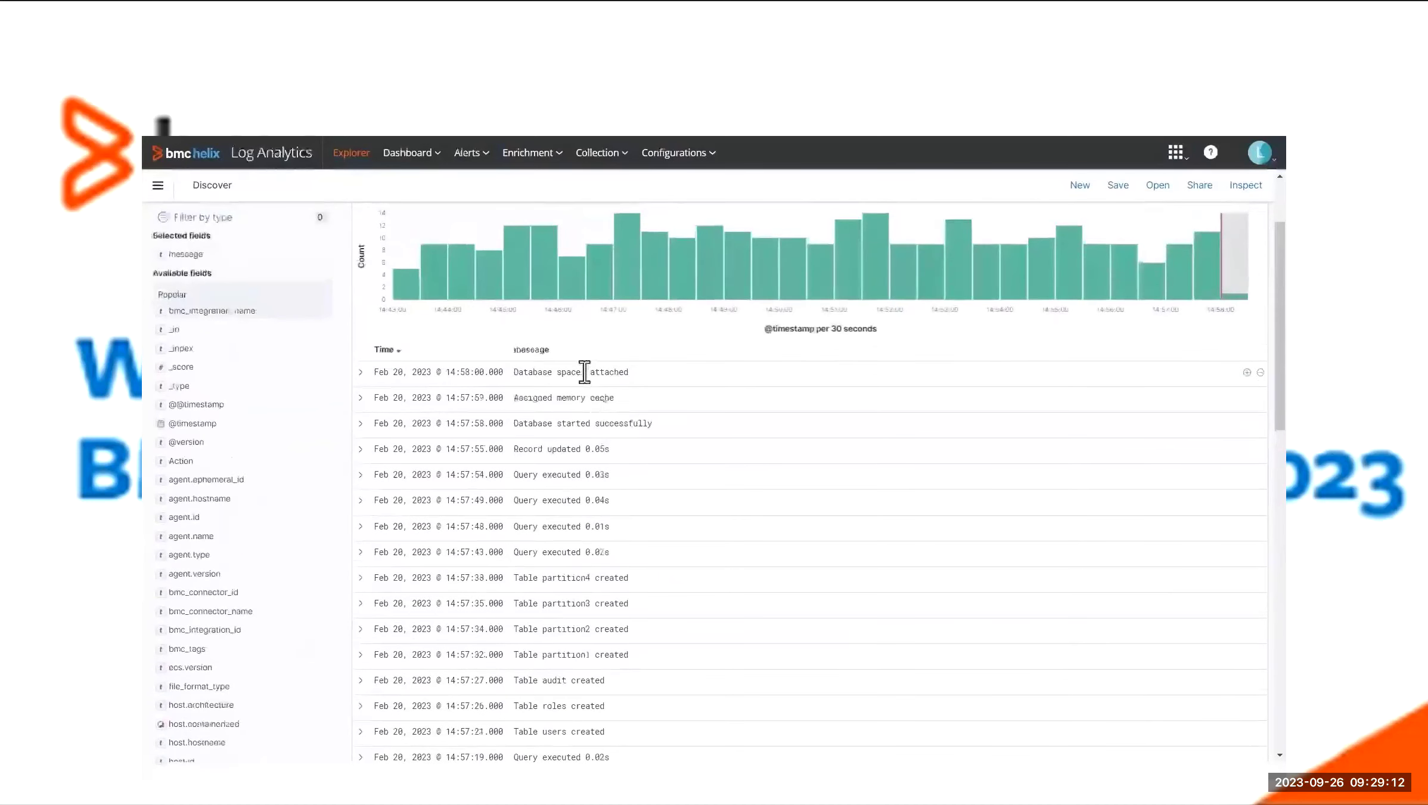
{"action": "scroll", "coordinate": [581, 620], "scroll_direction": "up", "scroll_amount": 2}
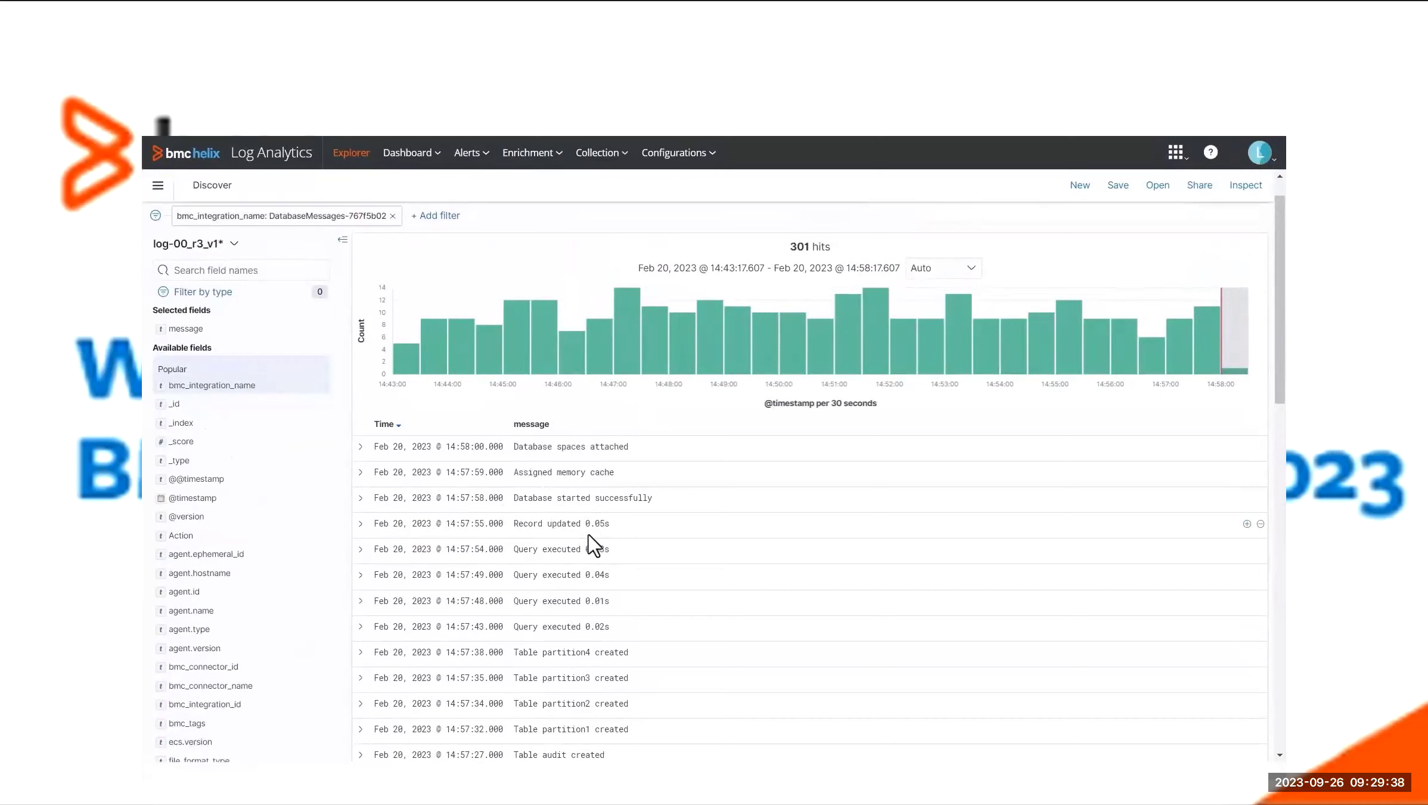
- Open the DBErr alert policy, review its selection criteria, alert condition and alert parameters, and cancel the edit
{"action": "left_click", "coordinate": [473, 156]}
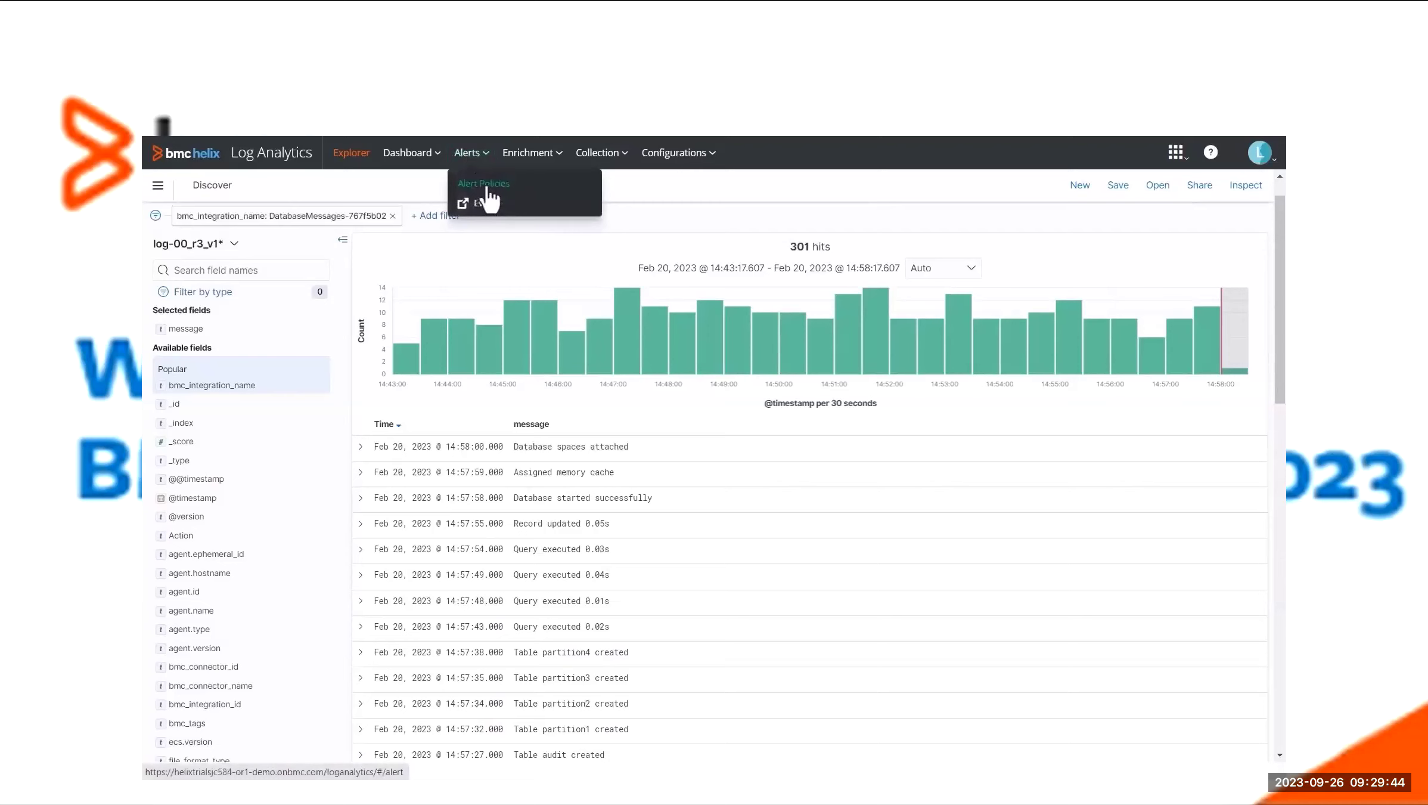
{"action": "left_click", "coordinate": [488, 187]}
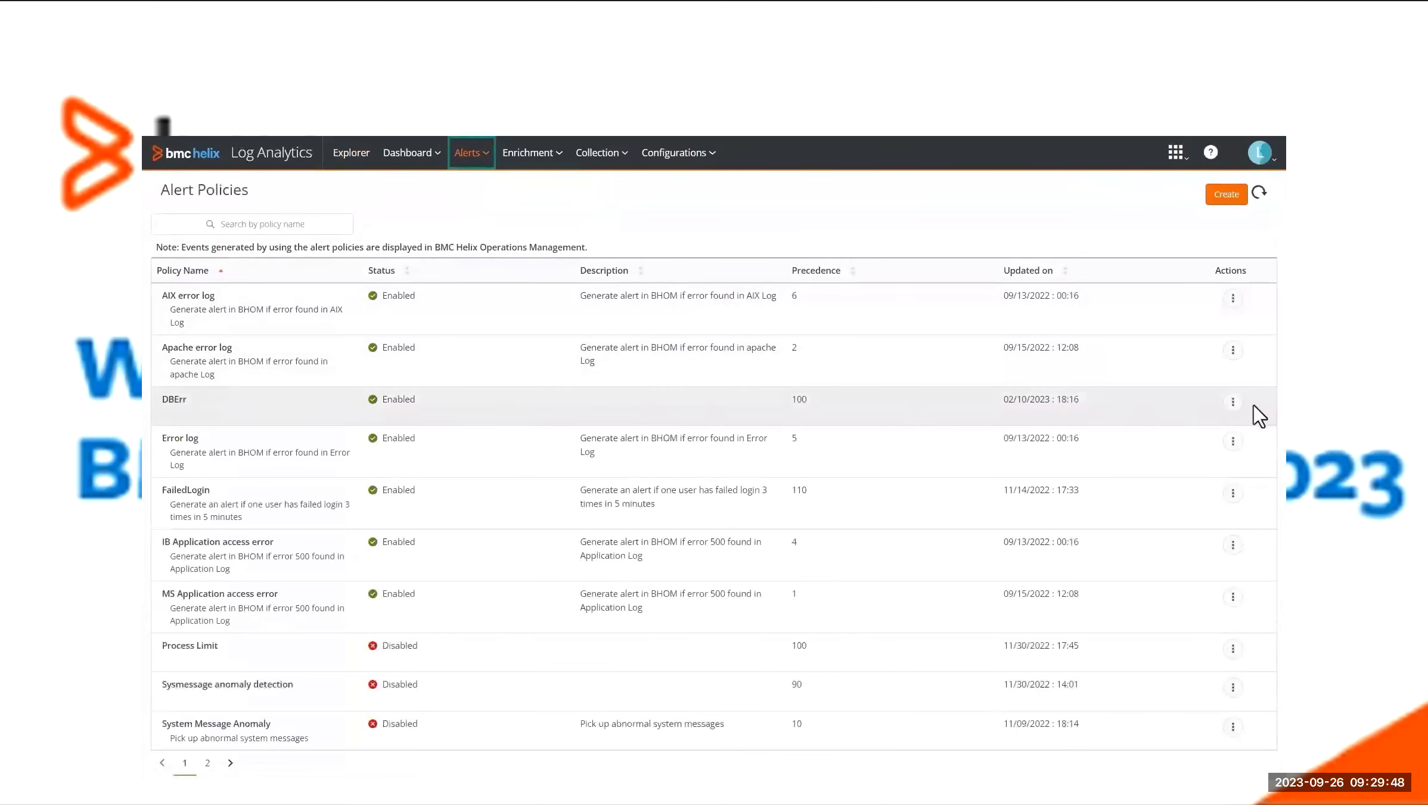
{"action": "left_click", "coordinate": [1232, 402]}
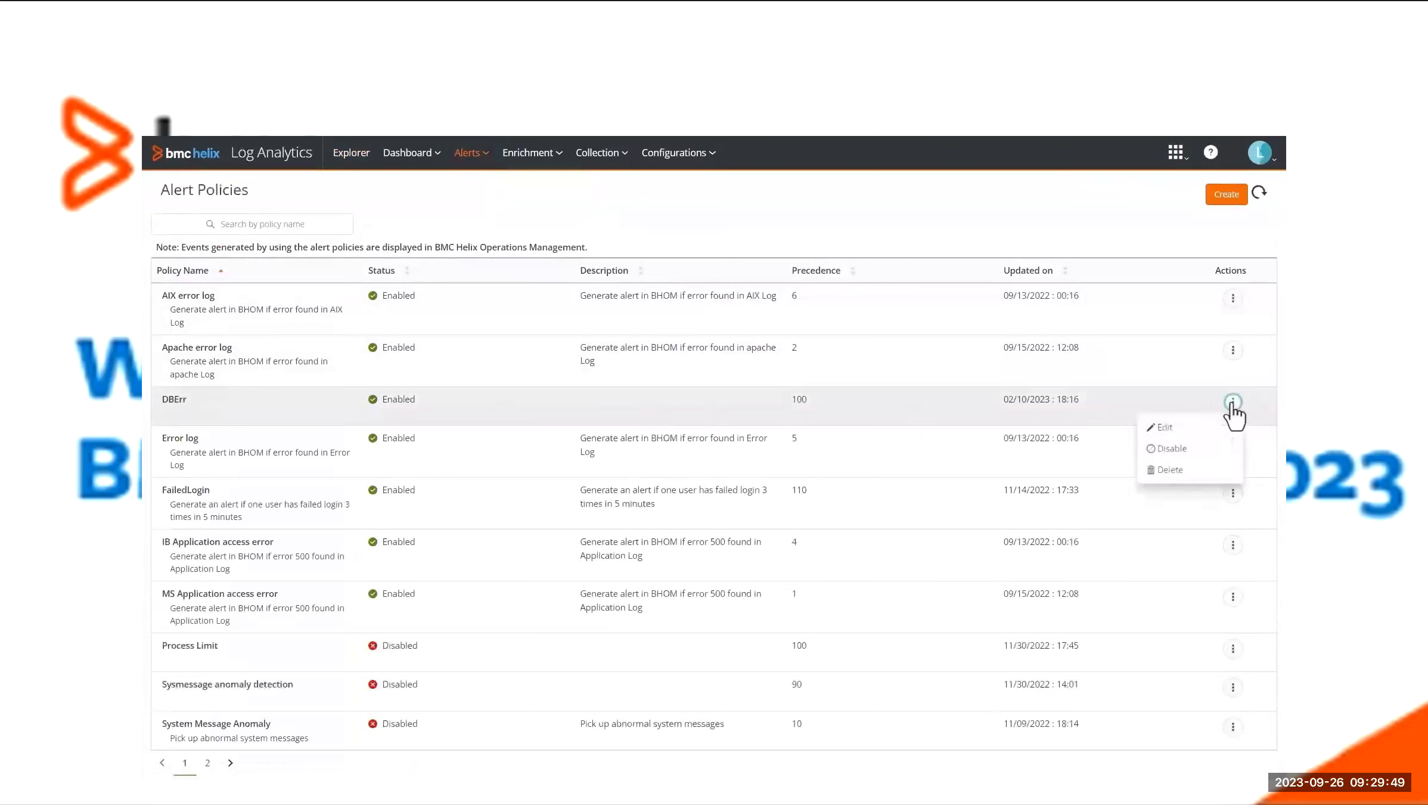
{"action": "left_click", "coordinate": [1166, 428]}
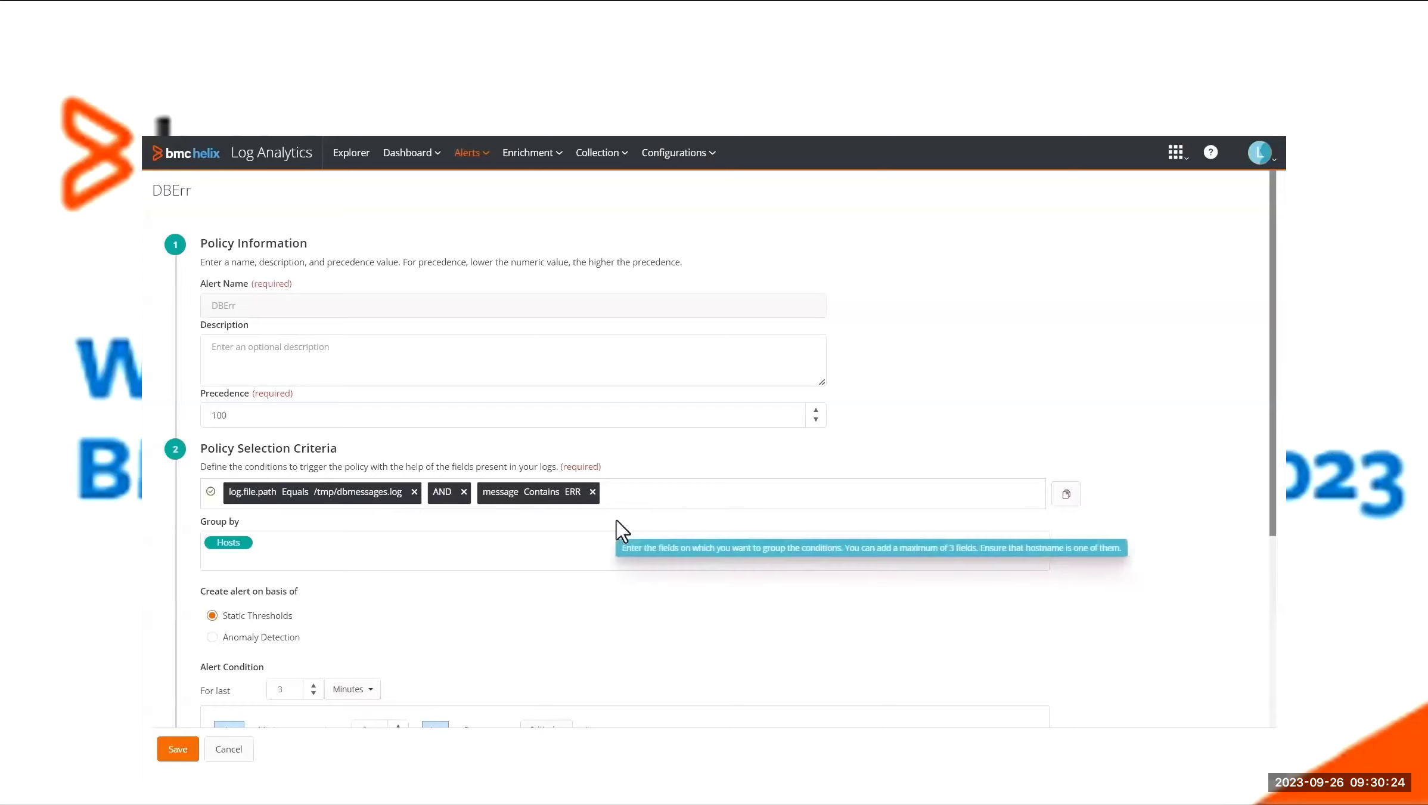
{"action": "scroll", "coordinate": [599, 545], "scroll_direction": "down", "scroll_amount": 5}
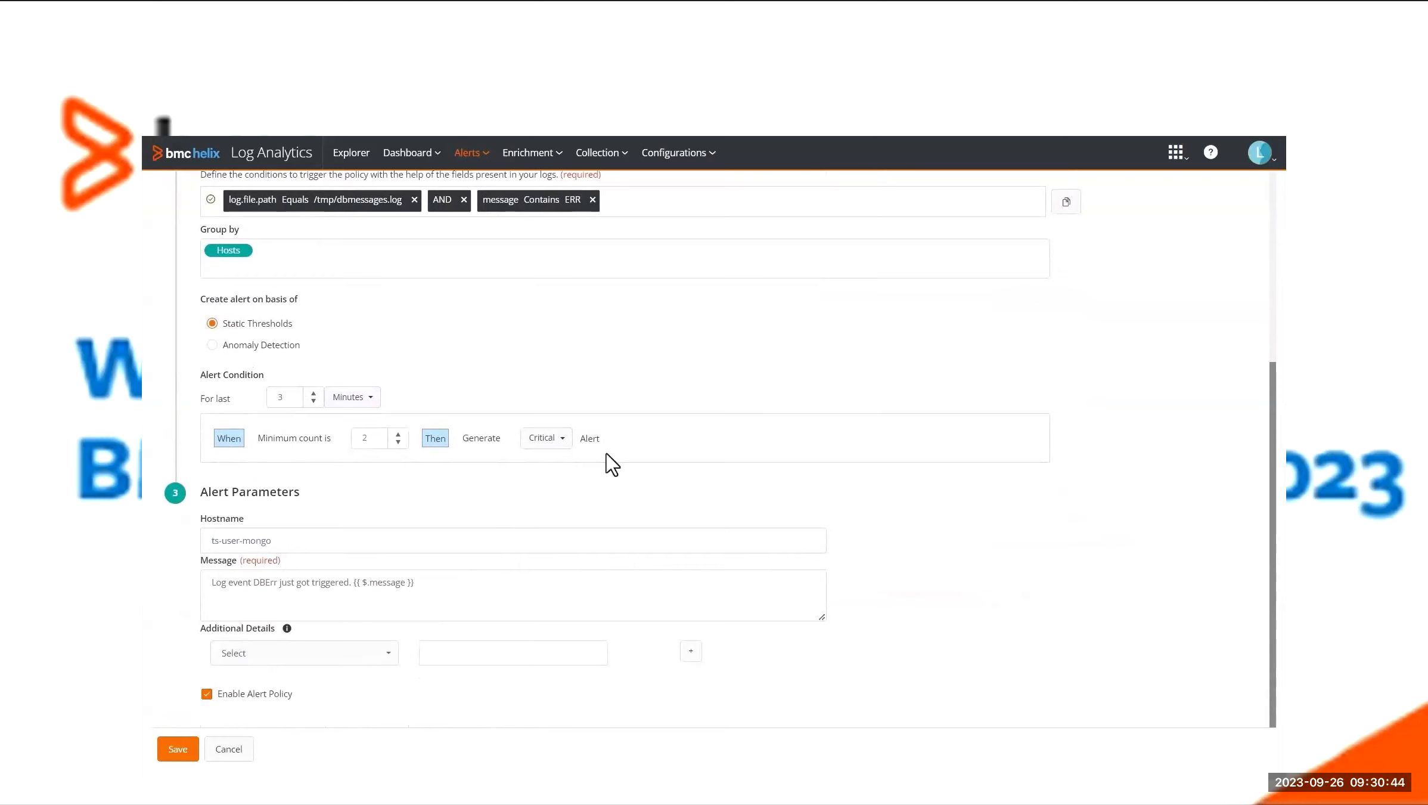
{"action": "mouse_move", "coordinate": [204, 589]}
{"action": "left_click", "coordinate": [230, 751]}
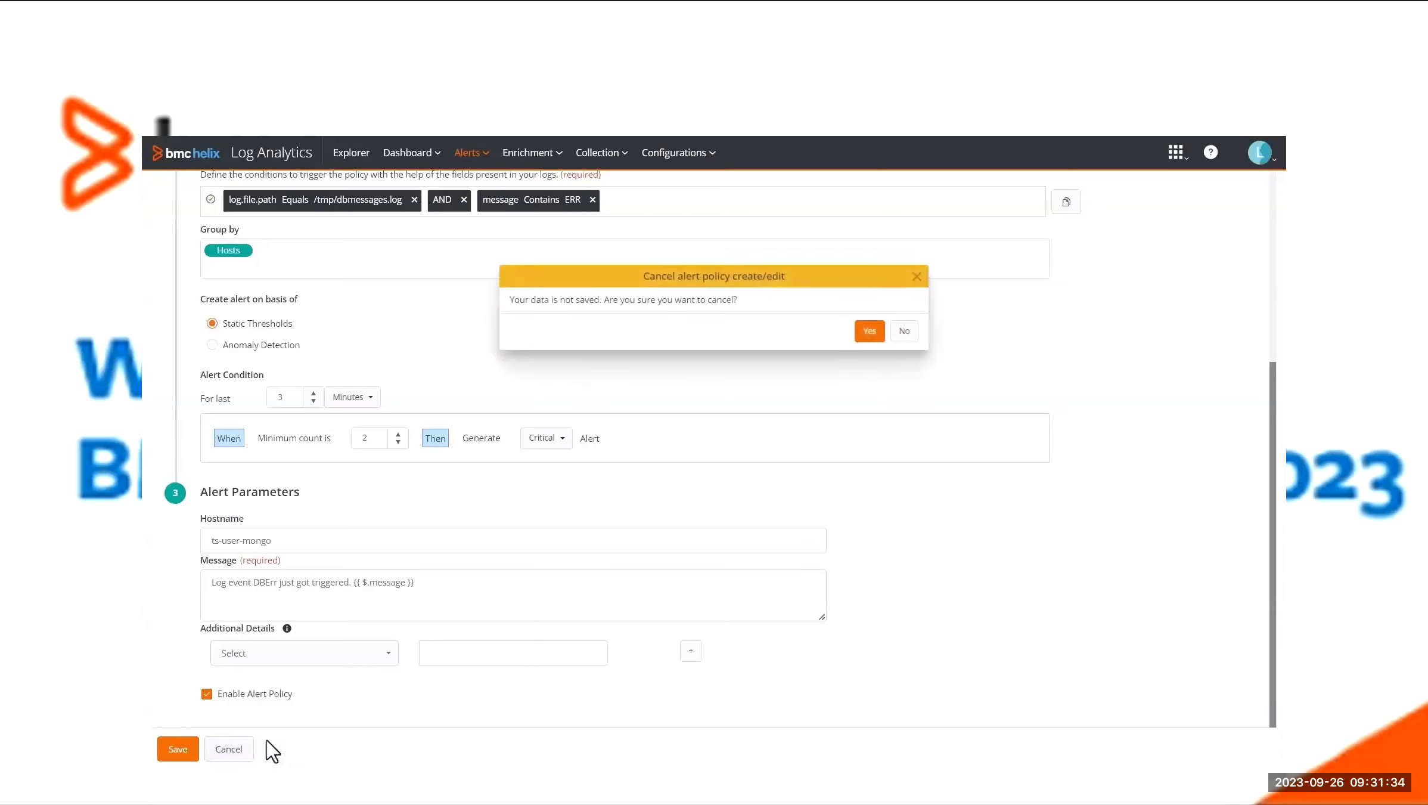
{"action": "left_click", "coordinate": [847, 337]}
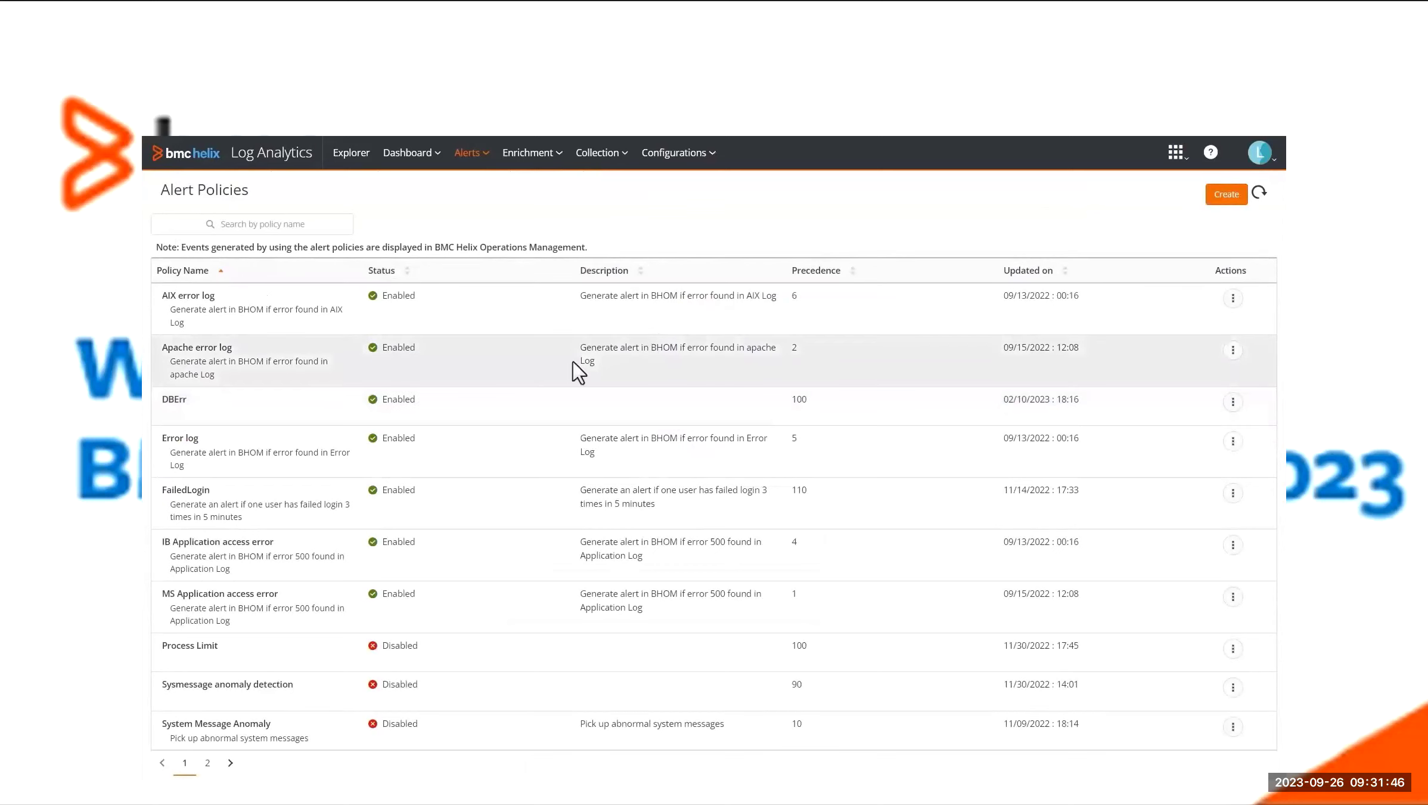
- Switch to the terminal to check the user status log, and reopen BMC Helix Log Analytics from the Helix Portal
{"action": "key", "text": "alt+Tab"}
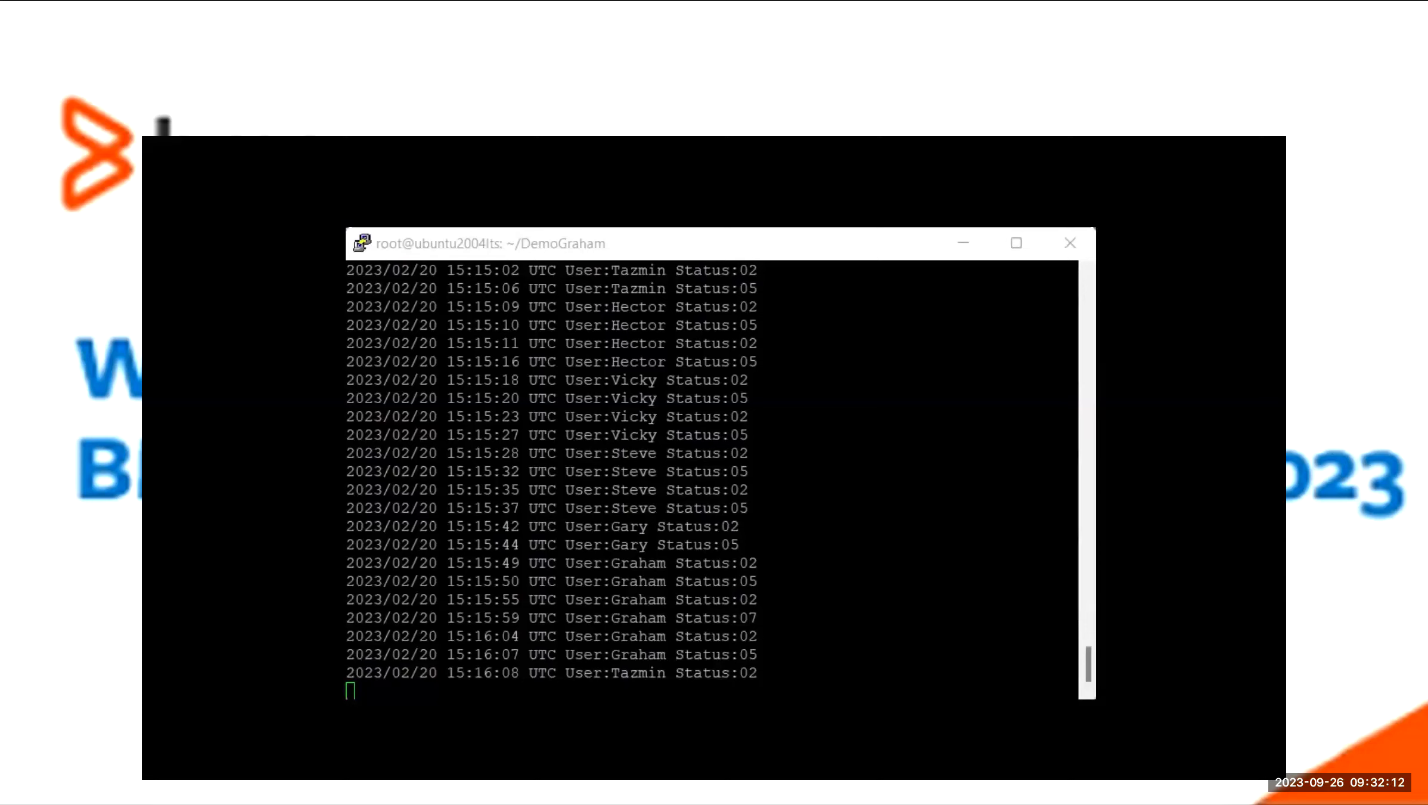
{"action": "key", "text": "alt+Tab"}
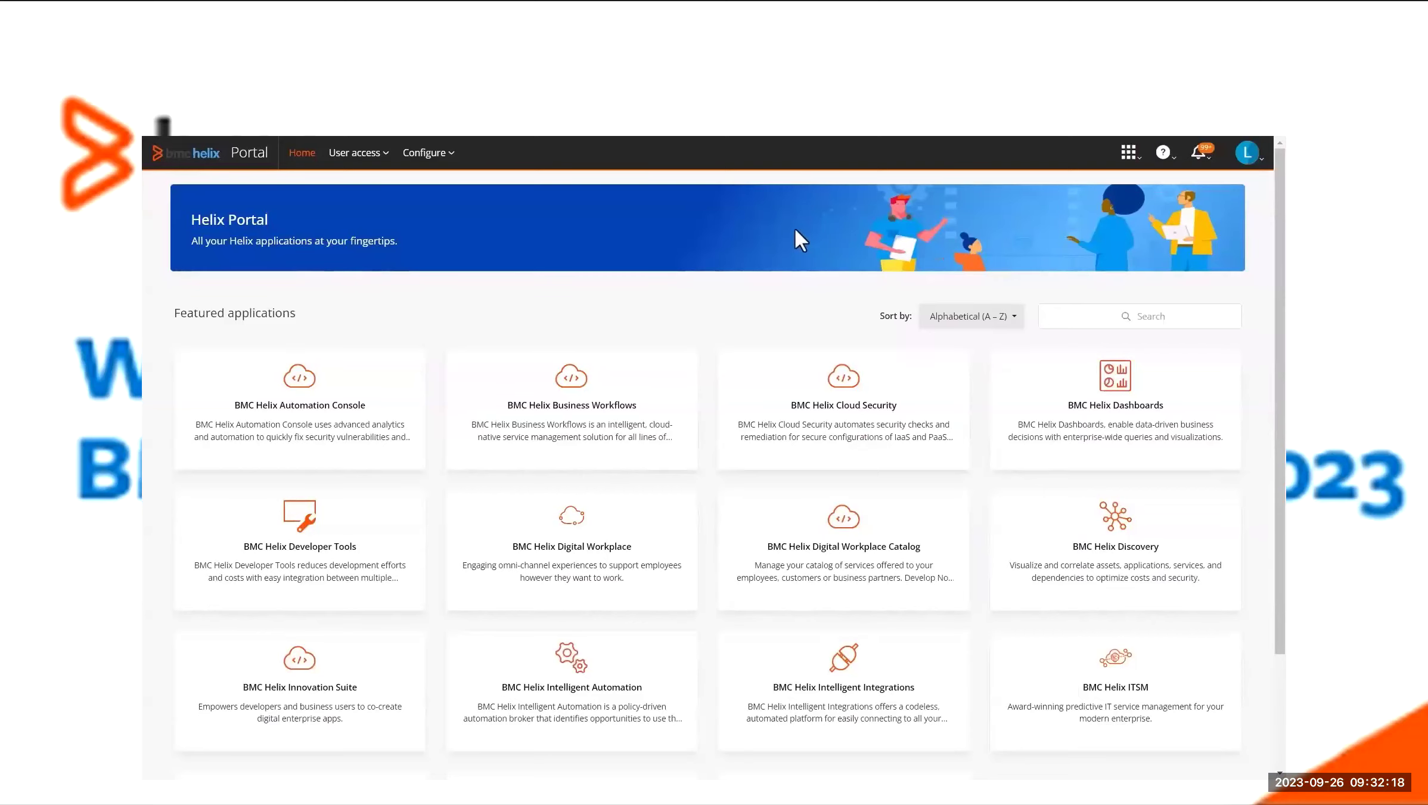
{"action": "scroll", "coordinate": [795, 232], "scroll_direction": "down", "scroll_amount": 3}
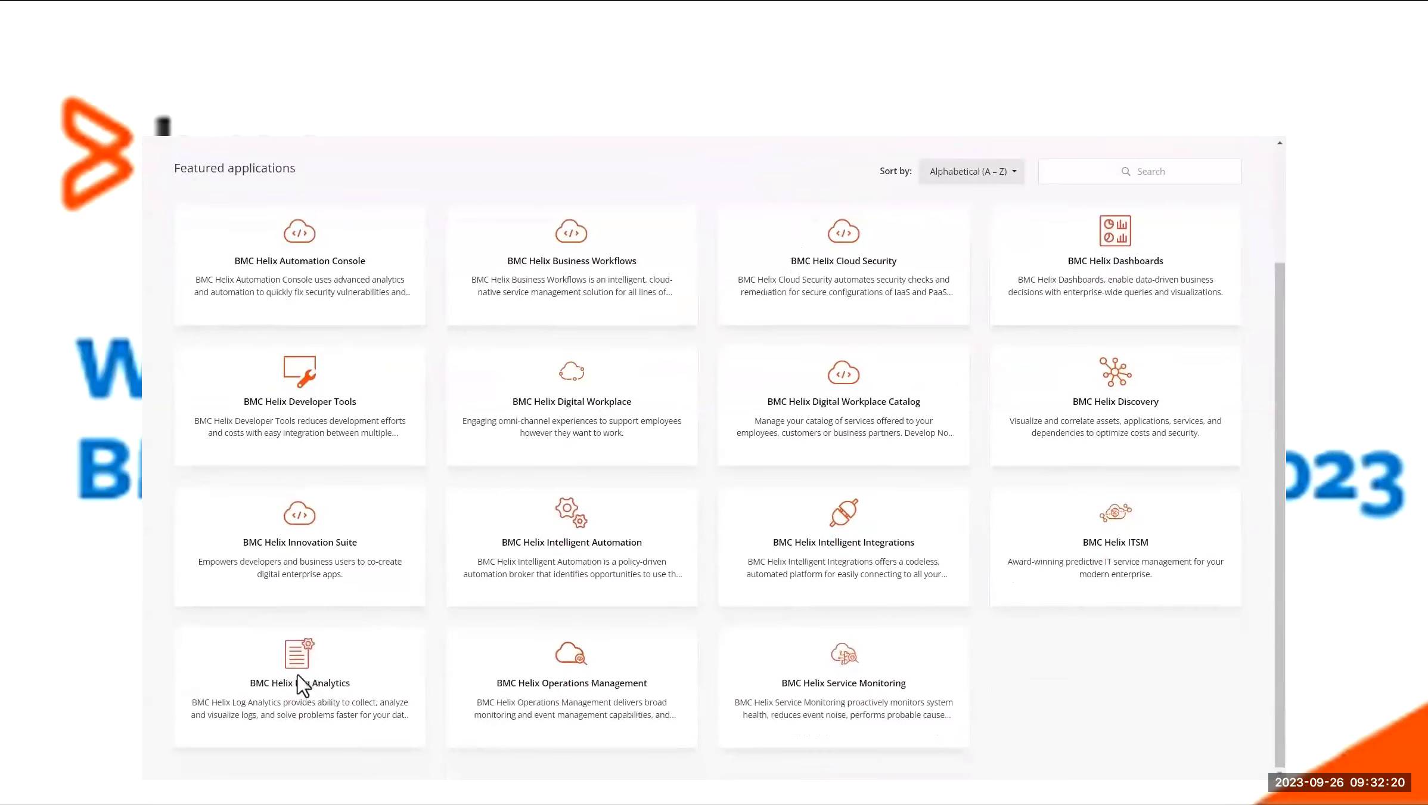
{"action": "left_click", "coordinate": [303, 684]}
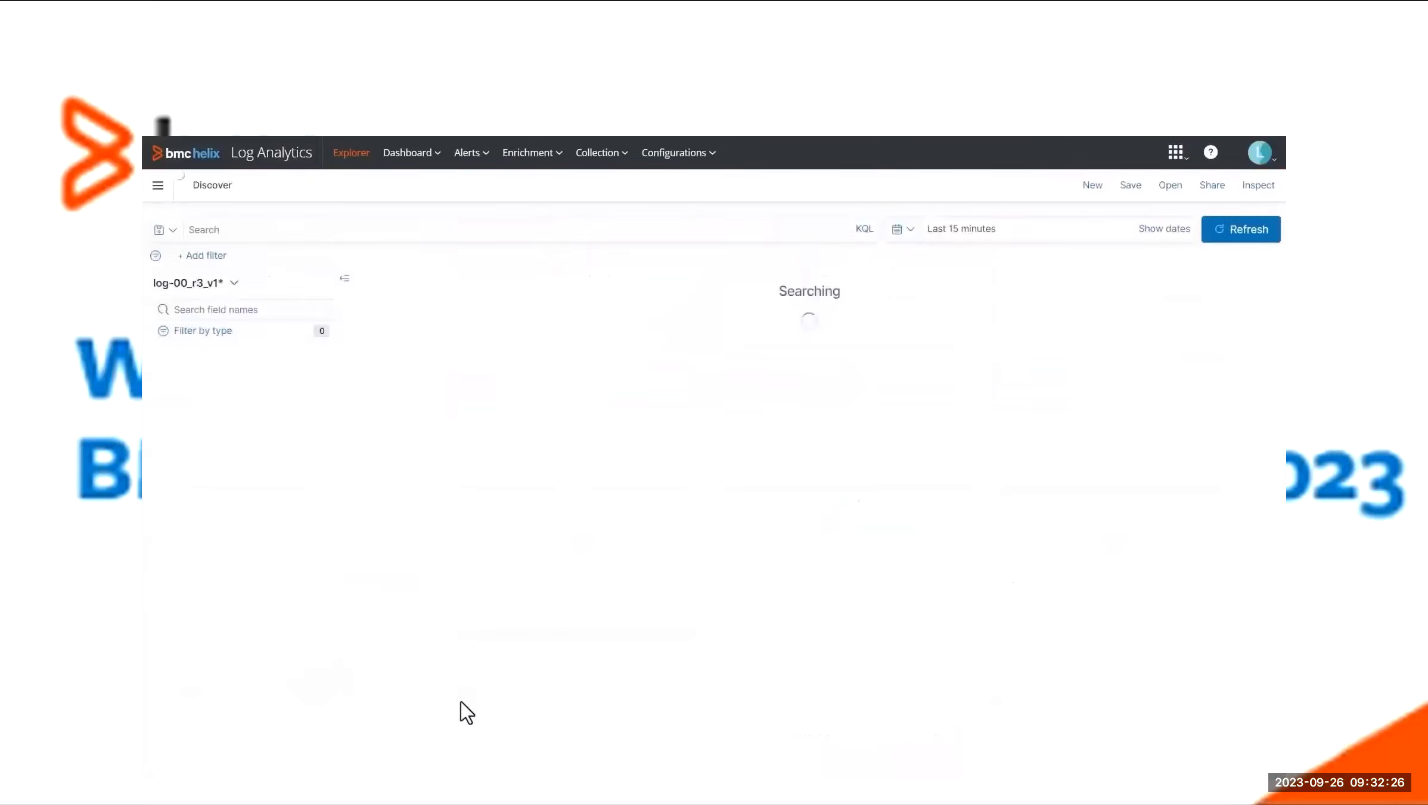
- Open the ApplicationAuditLog collection policy for editing and view its GetMessage parsing rule
{"action": "left_click", "coordinate": [602, 156]}
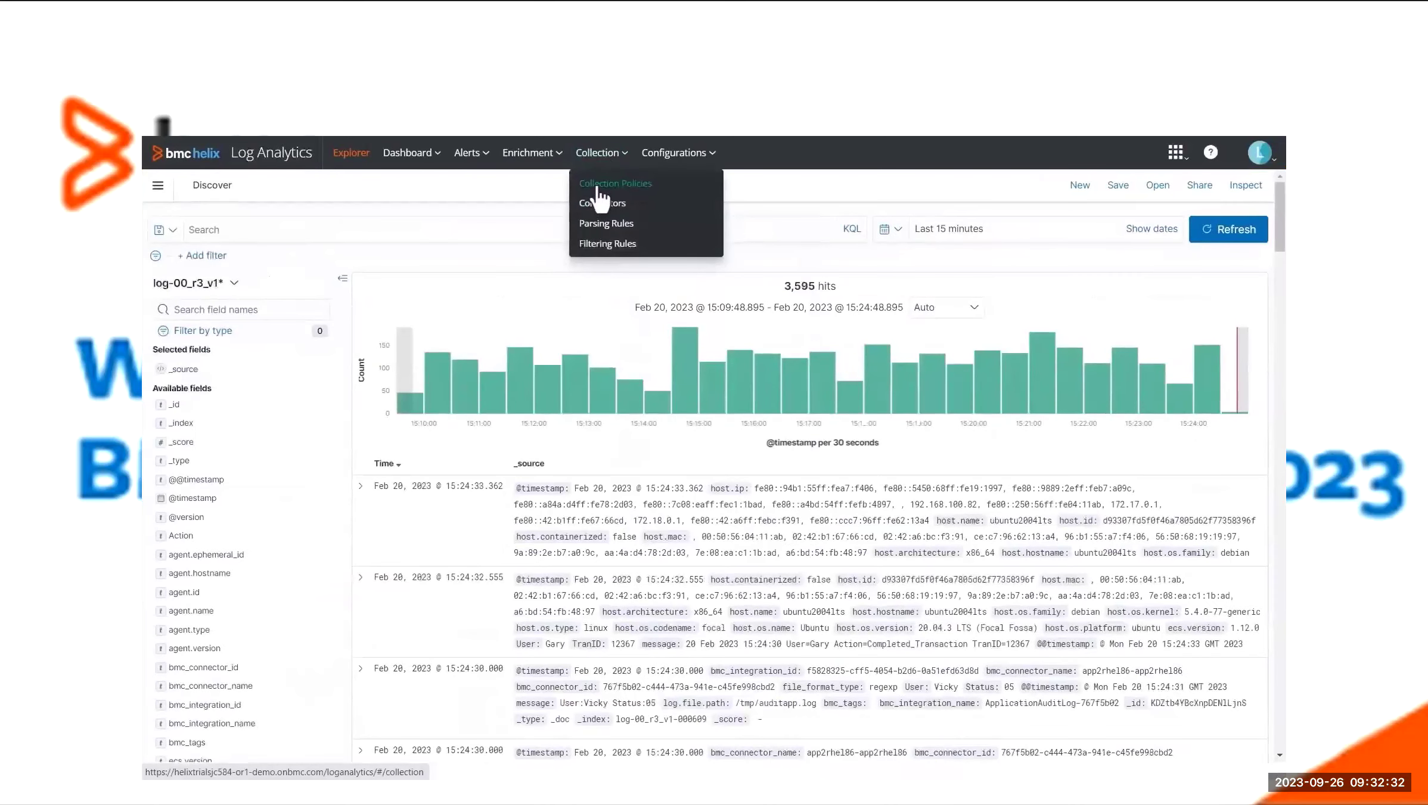
{"action": "left_click", "coordinate": [600, 188]}
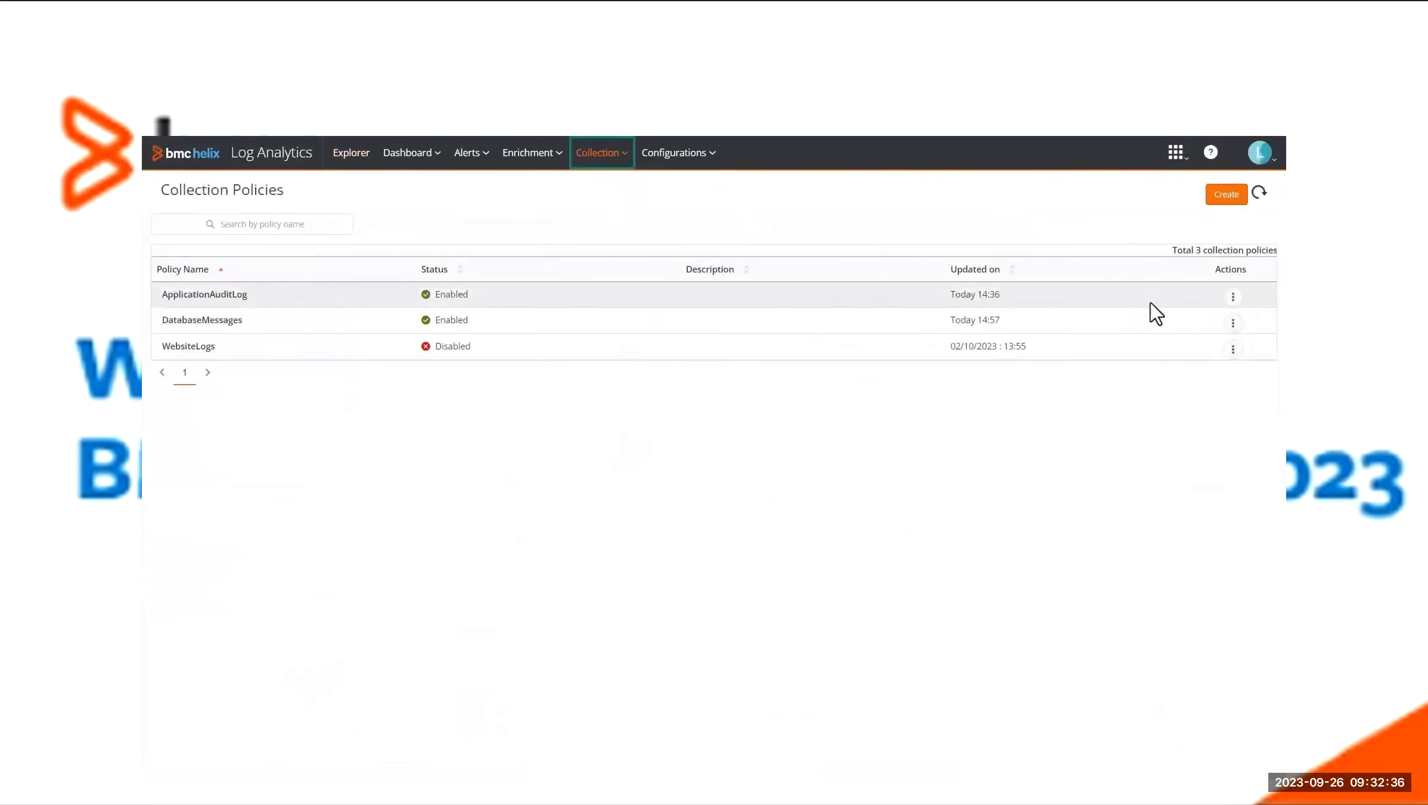
{"action": "left_click", "coordinate": [1232, 296]}
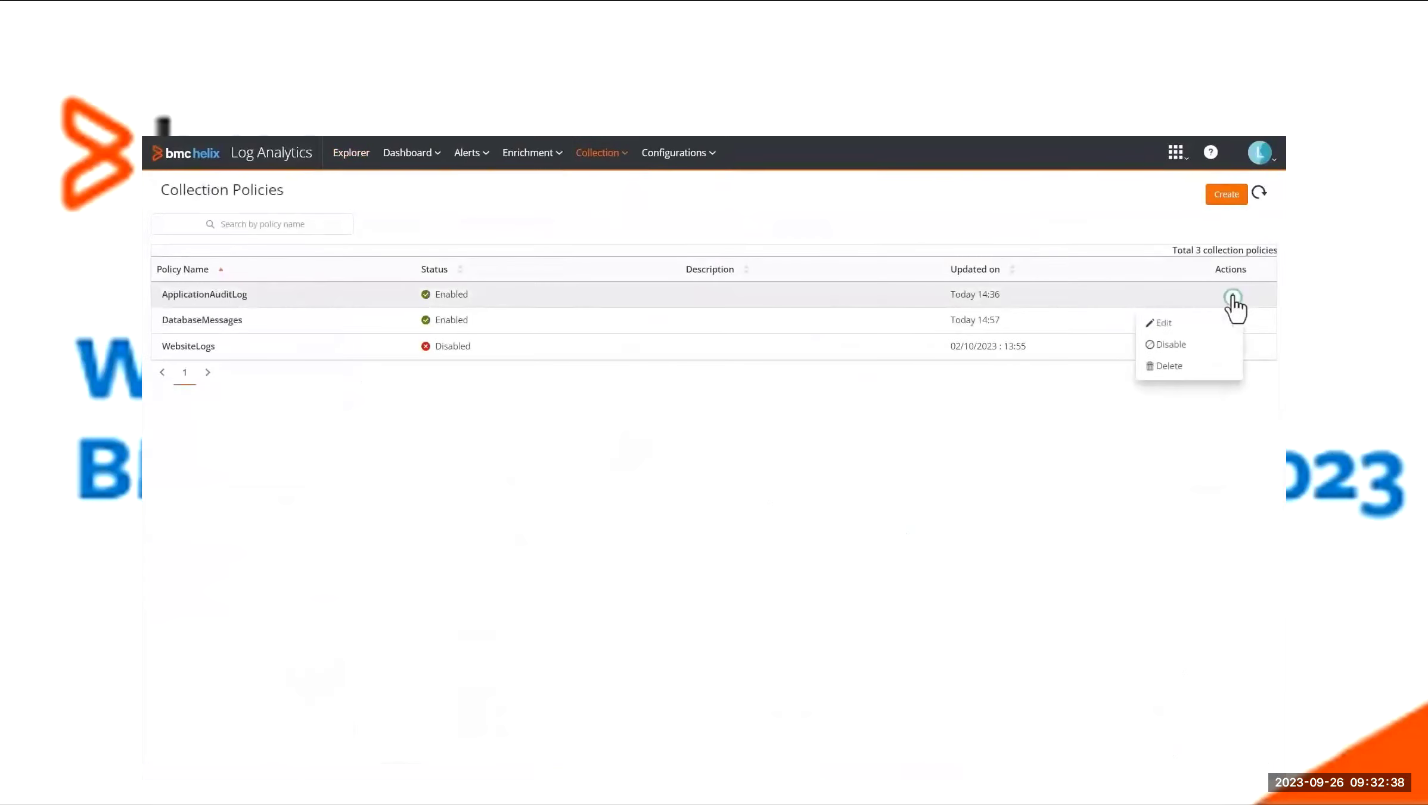
{"action": "left_click", "coordinate": [1161, 325]}
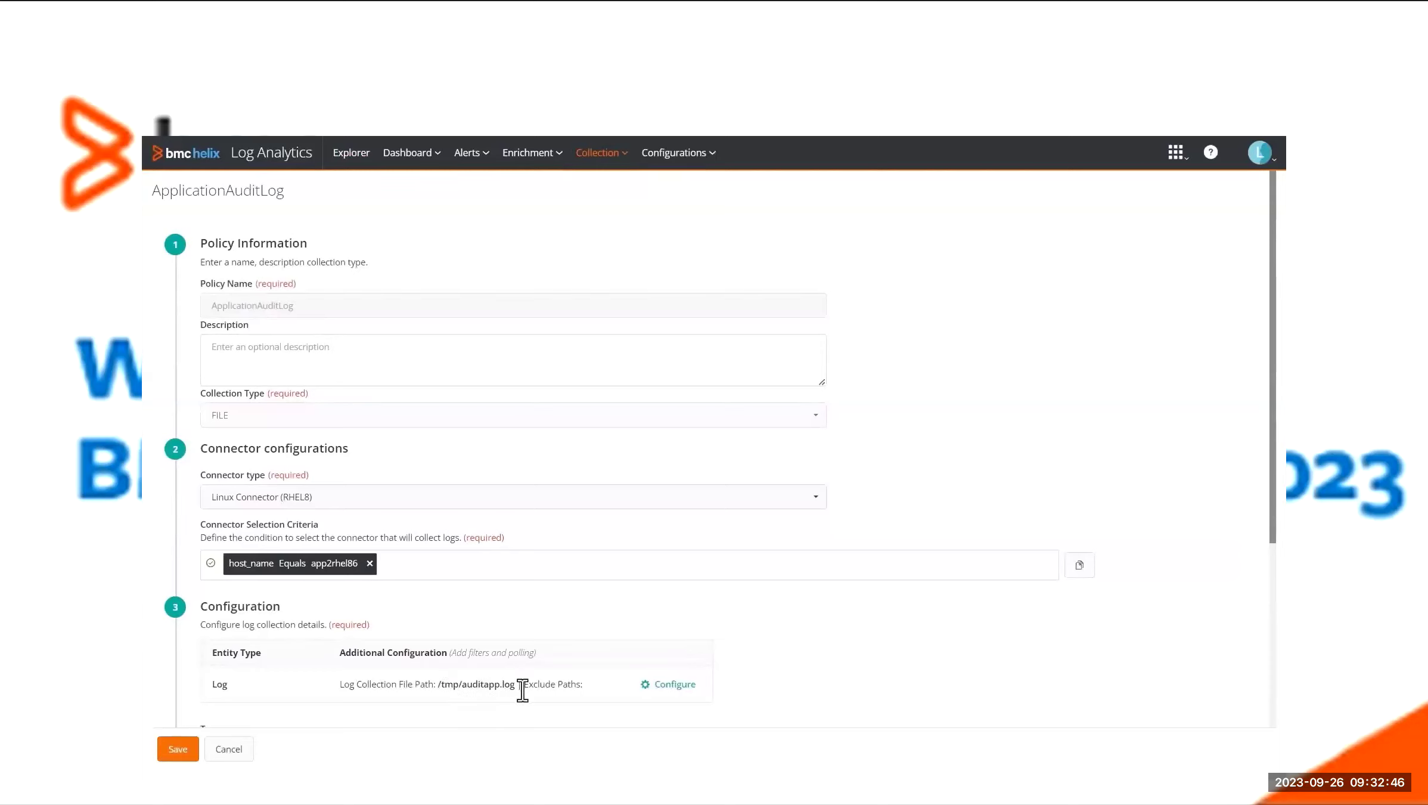
{"action": "scroll", "coordinate": [521, 685], "scroll_direction": "down", "scroll_amount": 5}
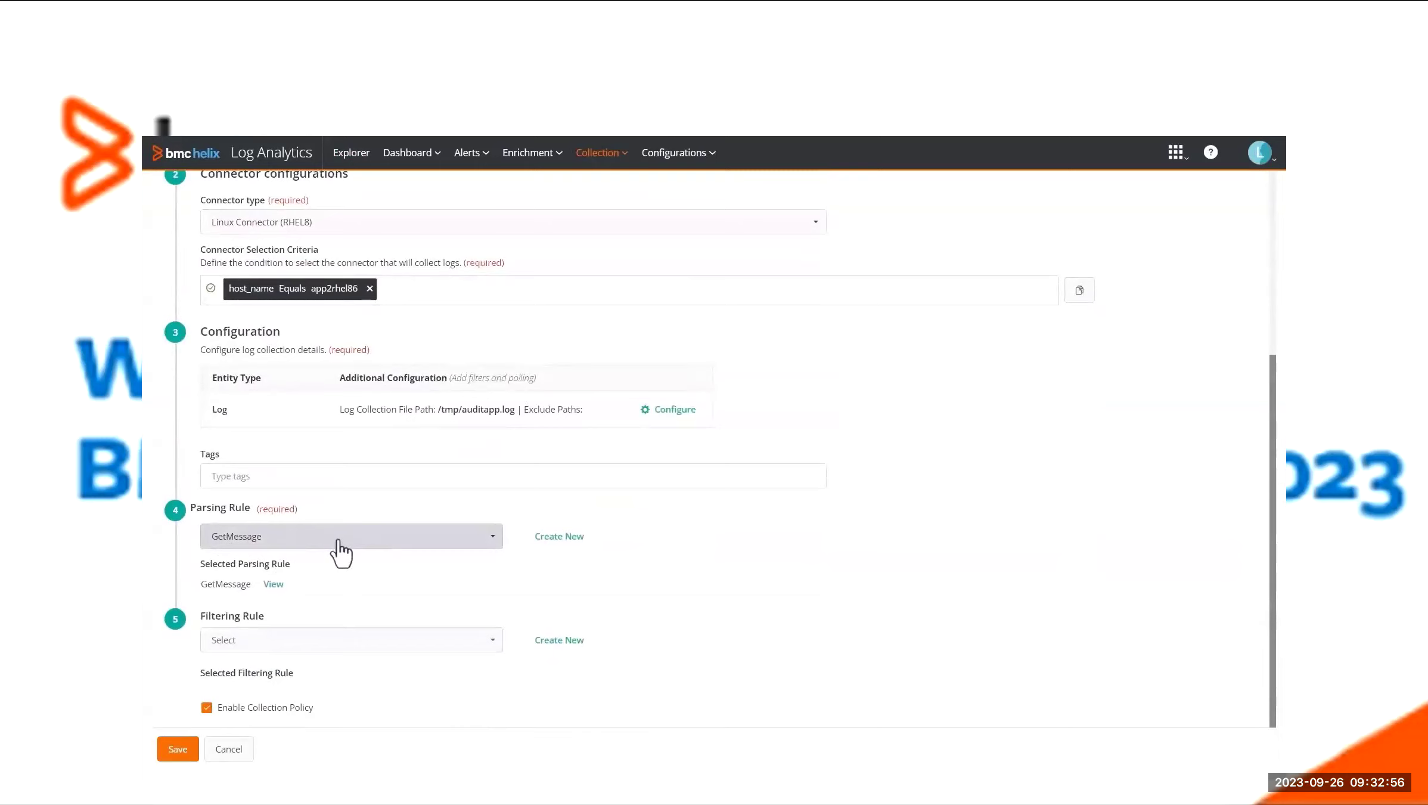
{"action": "left_click", "coordinate": [275, 583]}
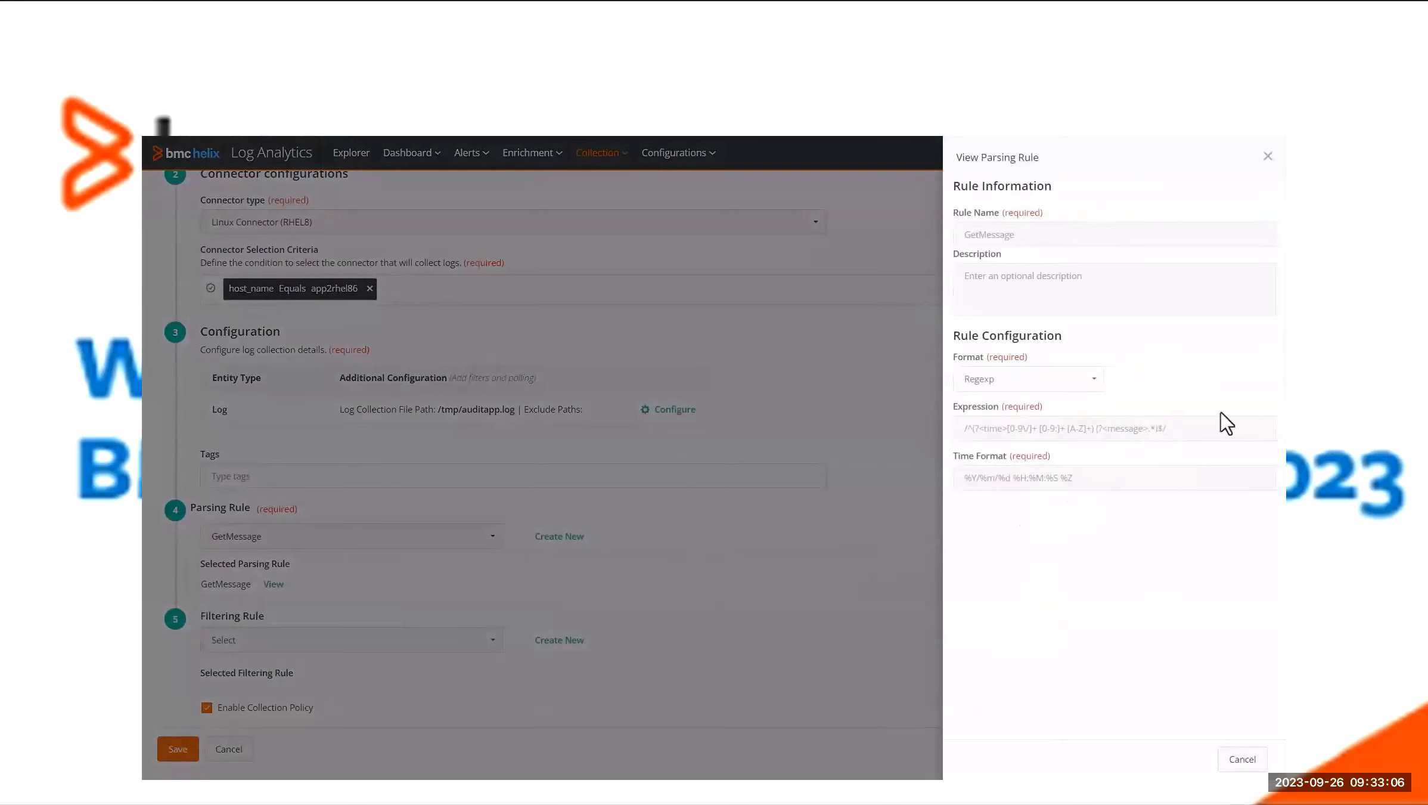
- Close the GetMessage parsing rule view and cancel the edit of the ApplicationAuditLog collection policy
{"action": "left_click", "coordinate": [1268, 156]}
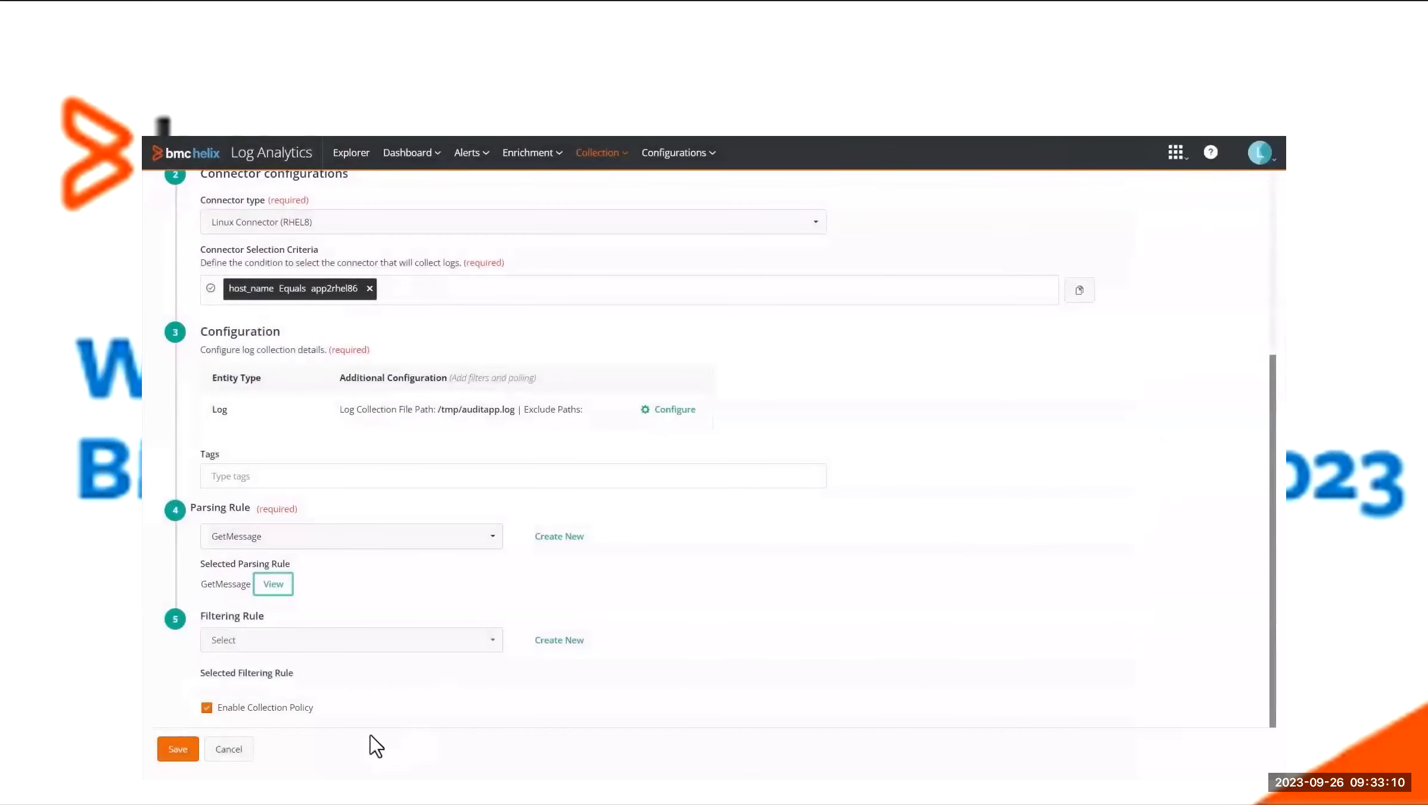
{"action": "left_click", "coordinate": [214, 748]}
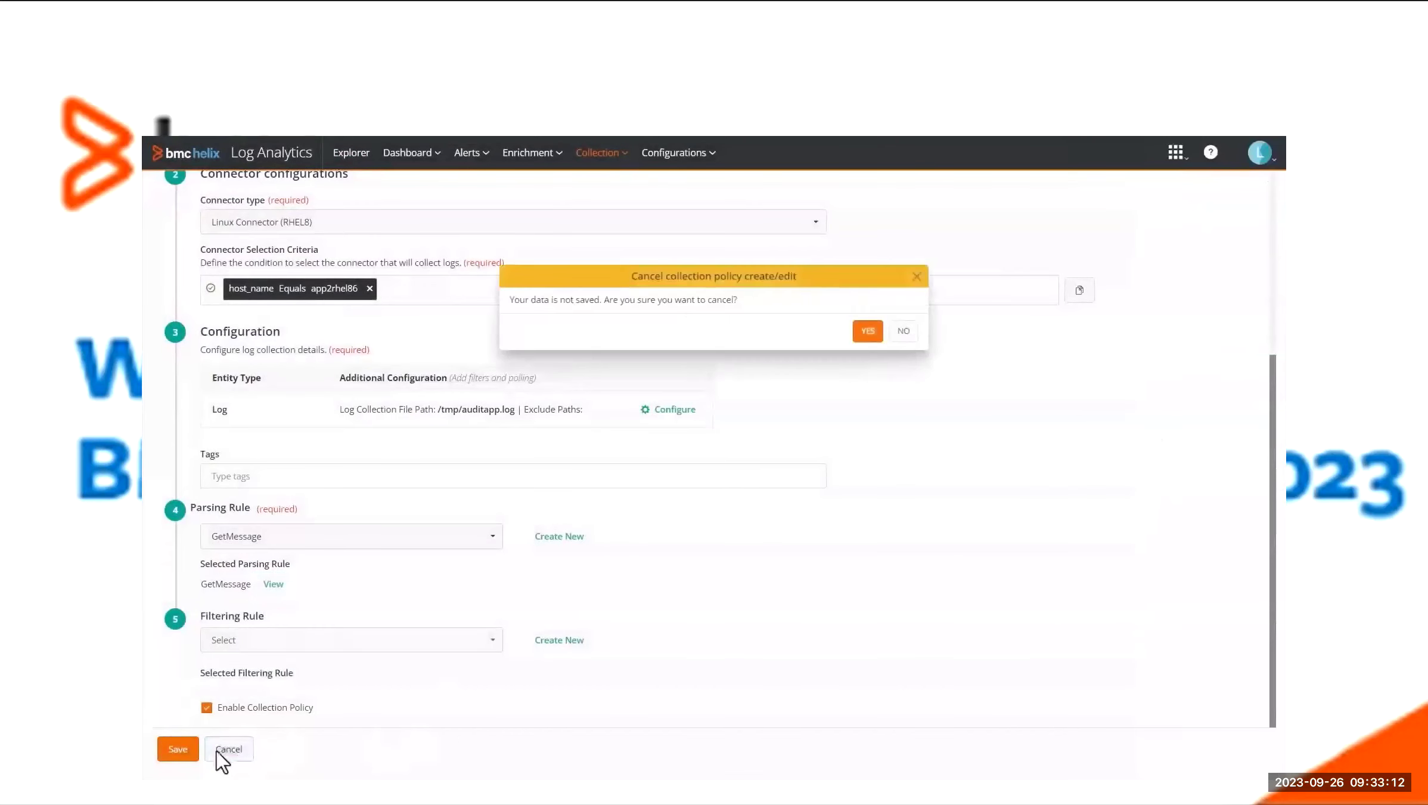
{"action": "left_click", "coordinate": [868, 331]}
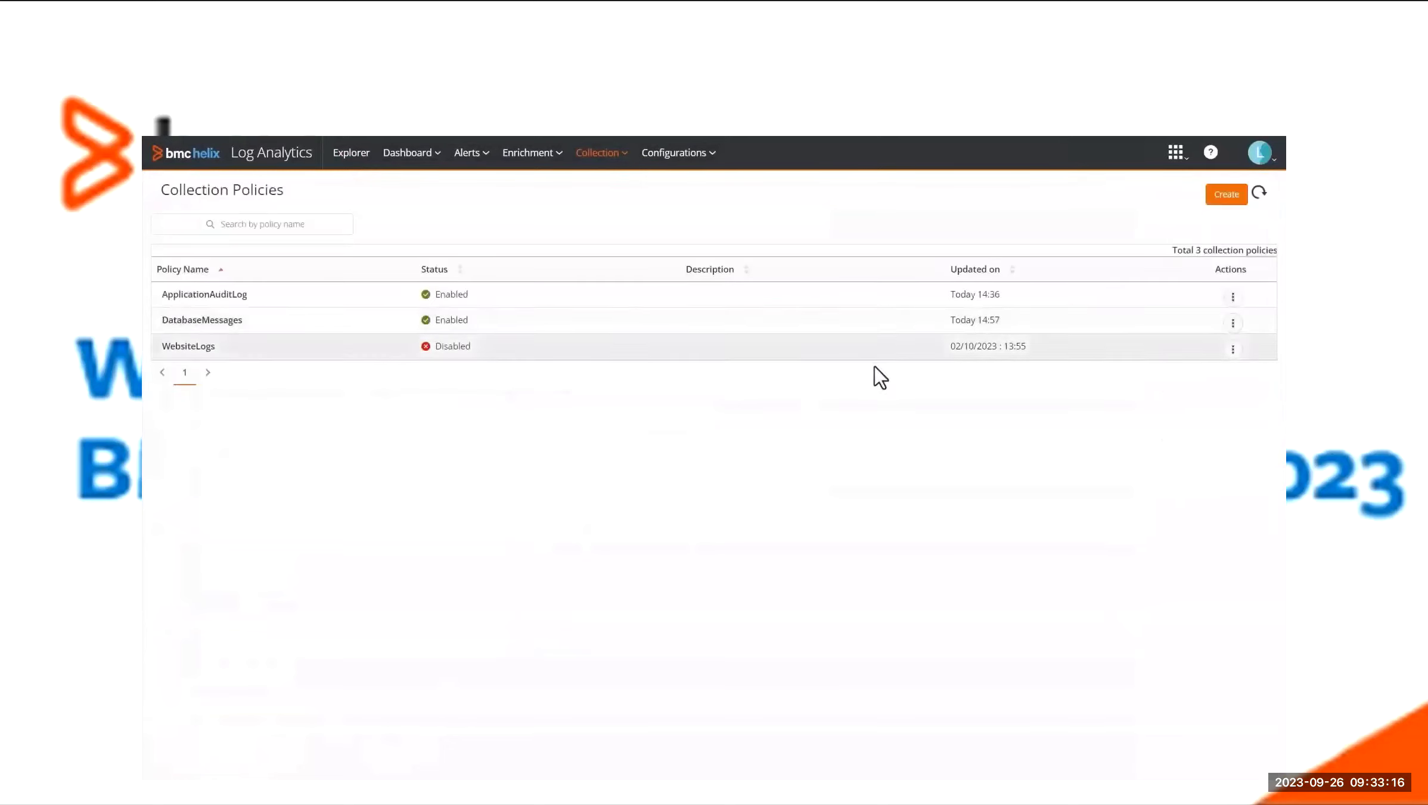
- Open the log Explorer and filter the logs to the bmc_integration_name value ApplicationAuditLog-767f5b02
{"action": "left_click", "coordinate": [346, 159]}
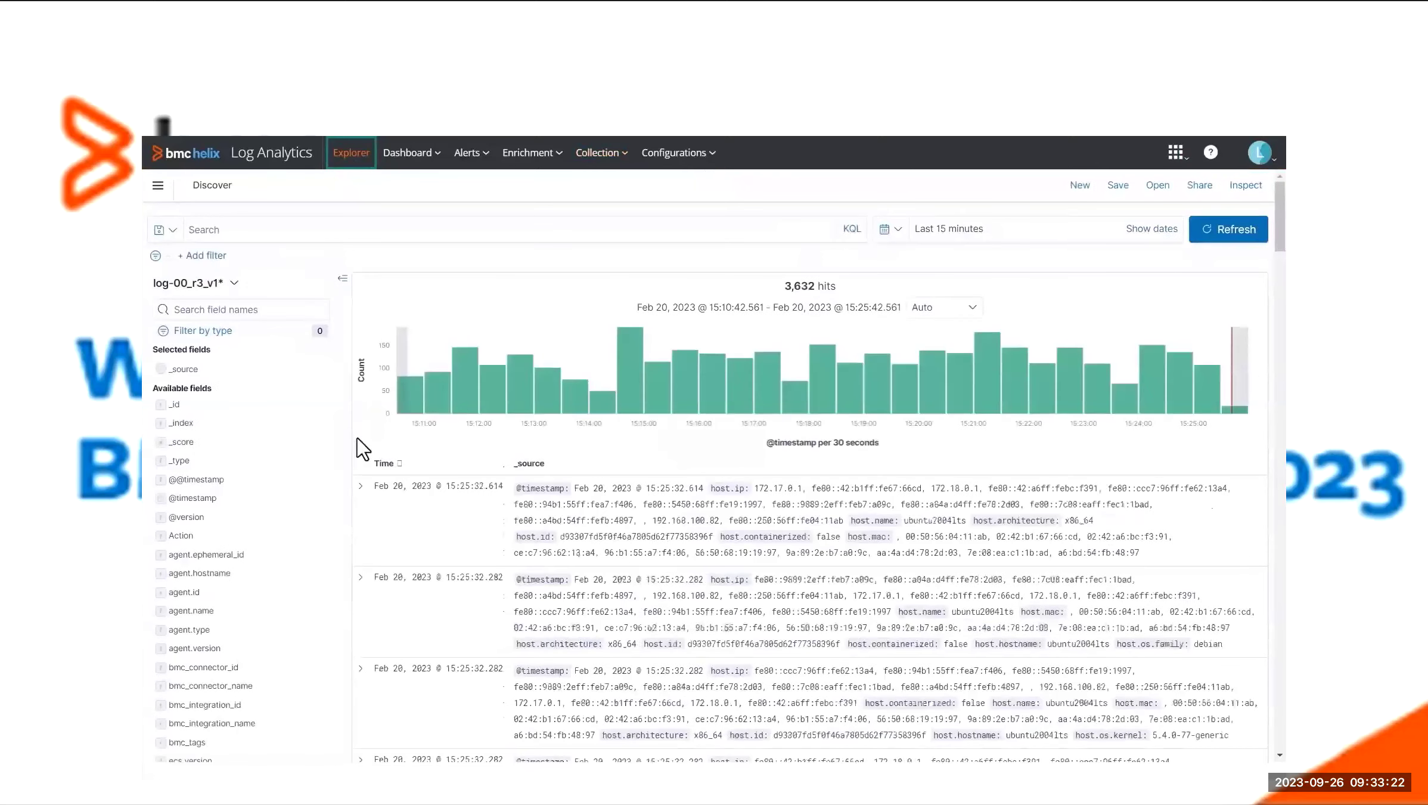
{"action": "left_click", "coordinate": [228, 724]}
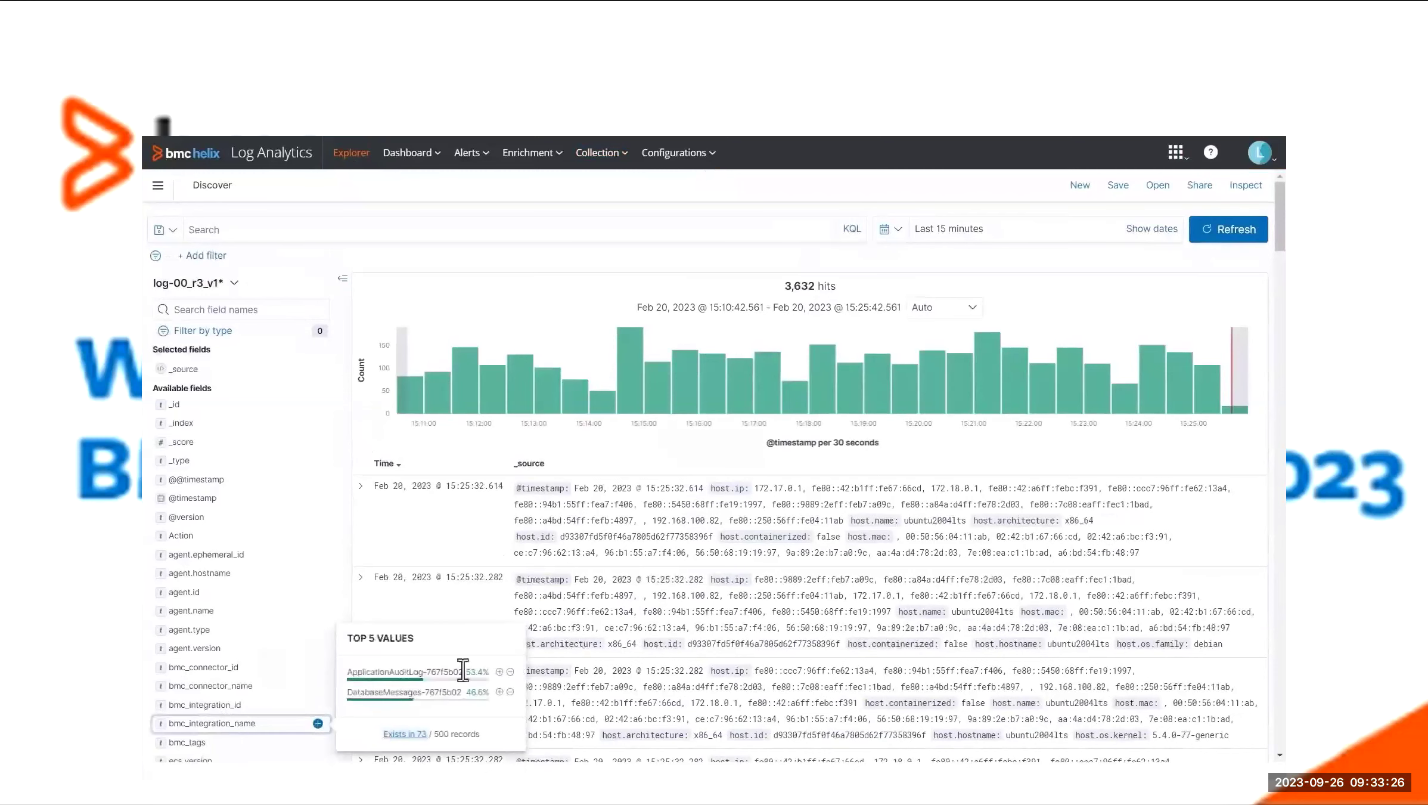
{"action": "left_click", "coordinate": [499, 671]}
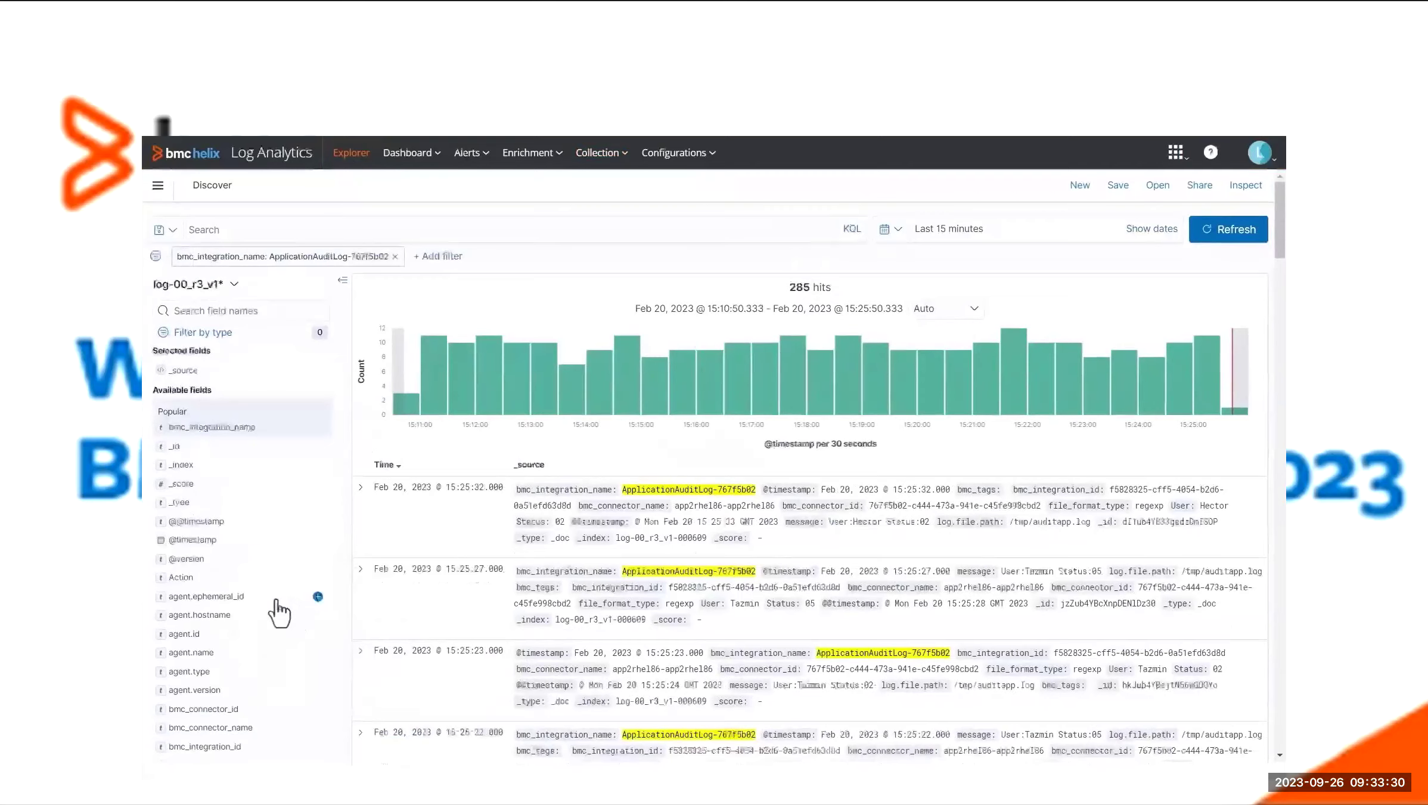
- Add the message field as the displayed column for the audit logs and review the user status messages
{"action": "scroll", "coordinate": [279, 611], "scroll_direction": "down", "scroll_amount": 10}
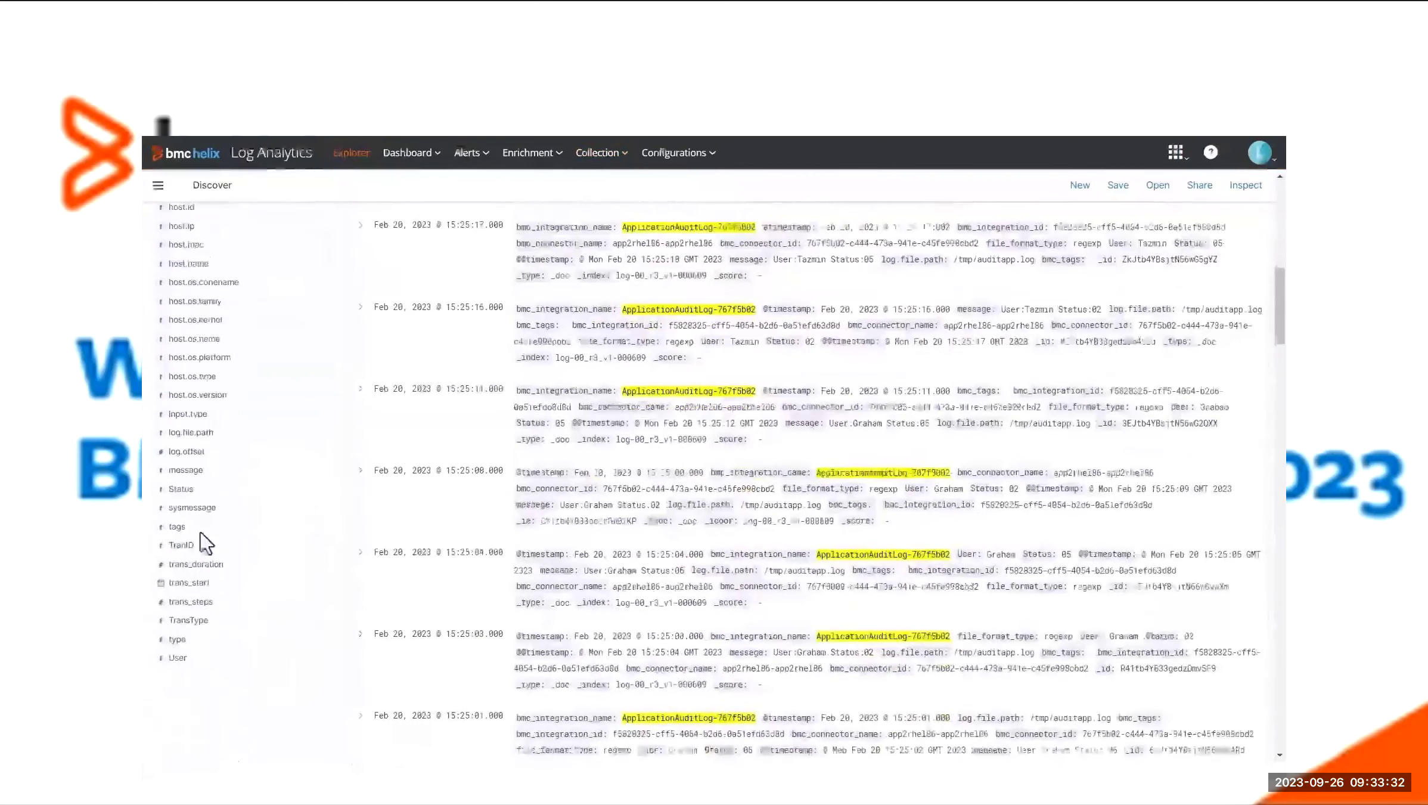
{"action": "left_click", "coordinate": [319, 482]}
{"action": "scroll", "coordinate": [510, 594], "scroll_direction": "up", "scroll_amount": 5}
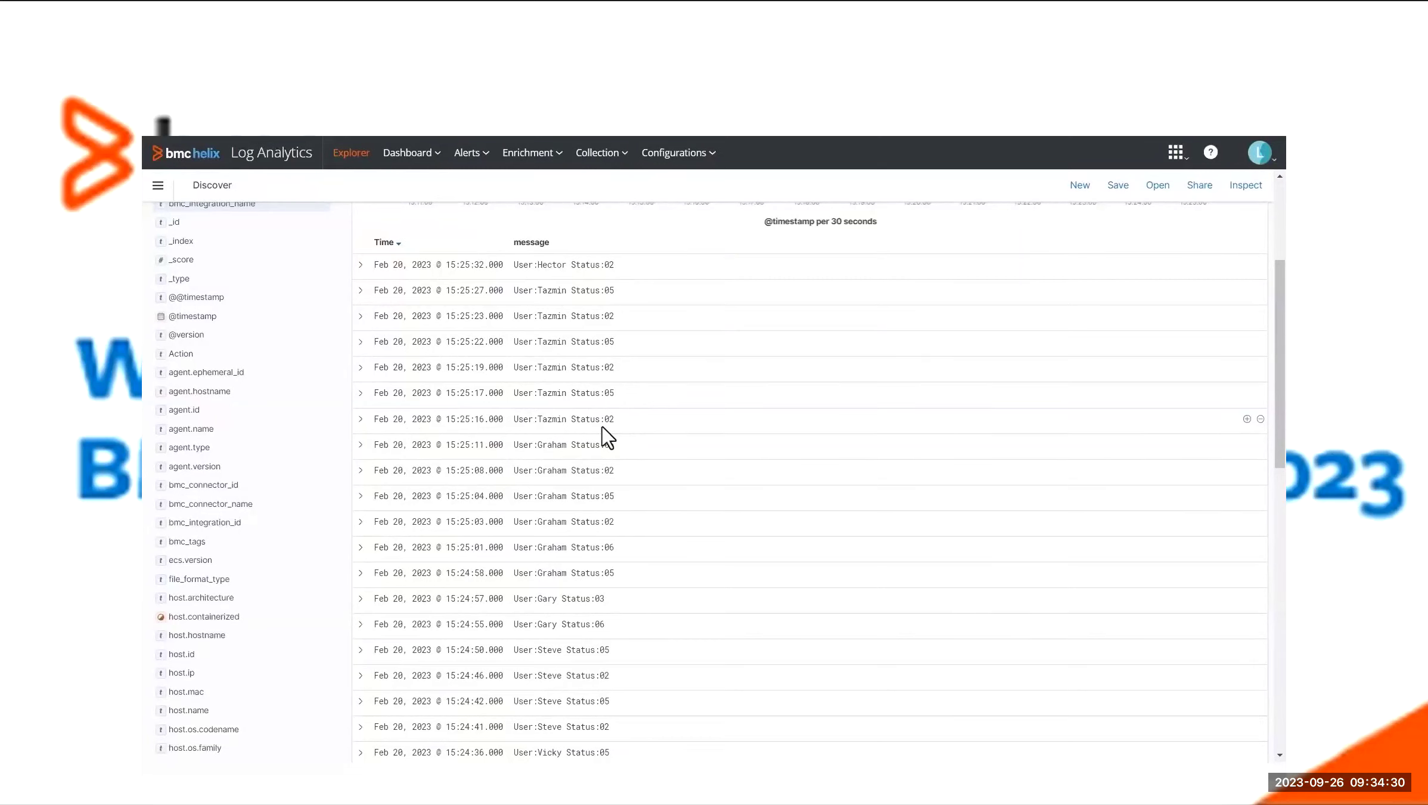
{"action": "scroll", "coordinate": [649, 363], "scroll_direction": "up", "scroll_amount": 3}
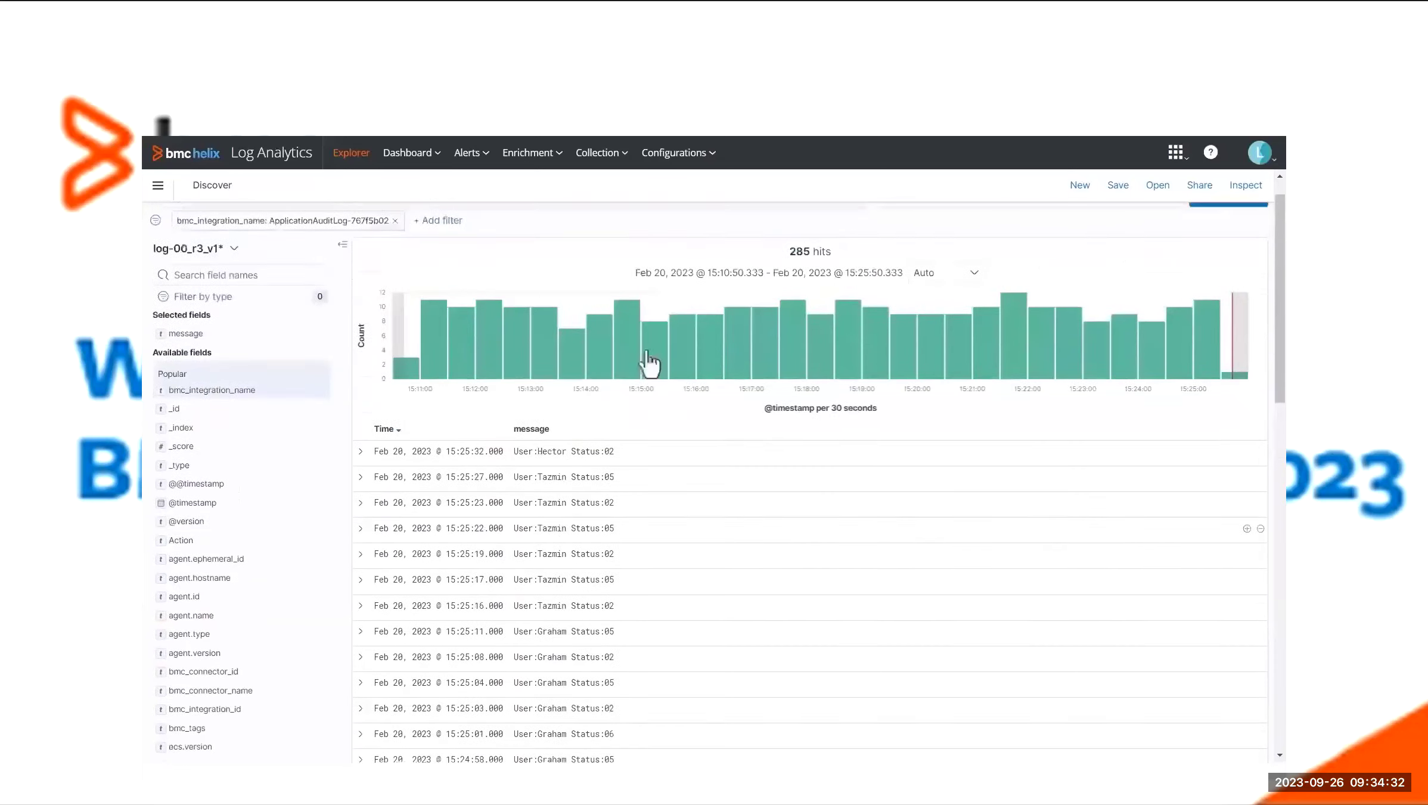
{"action": "scroll", "coordinate": [650, 363], "scroll_direction": "up", "scroll_amount": 1}
- Open the AuditAppLog Field Extraction policy, review its selection criteria, regular expression and extracted fields, and cancel the edit
{"action": "left_click", "coordinate": [660, 156]}
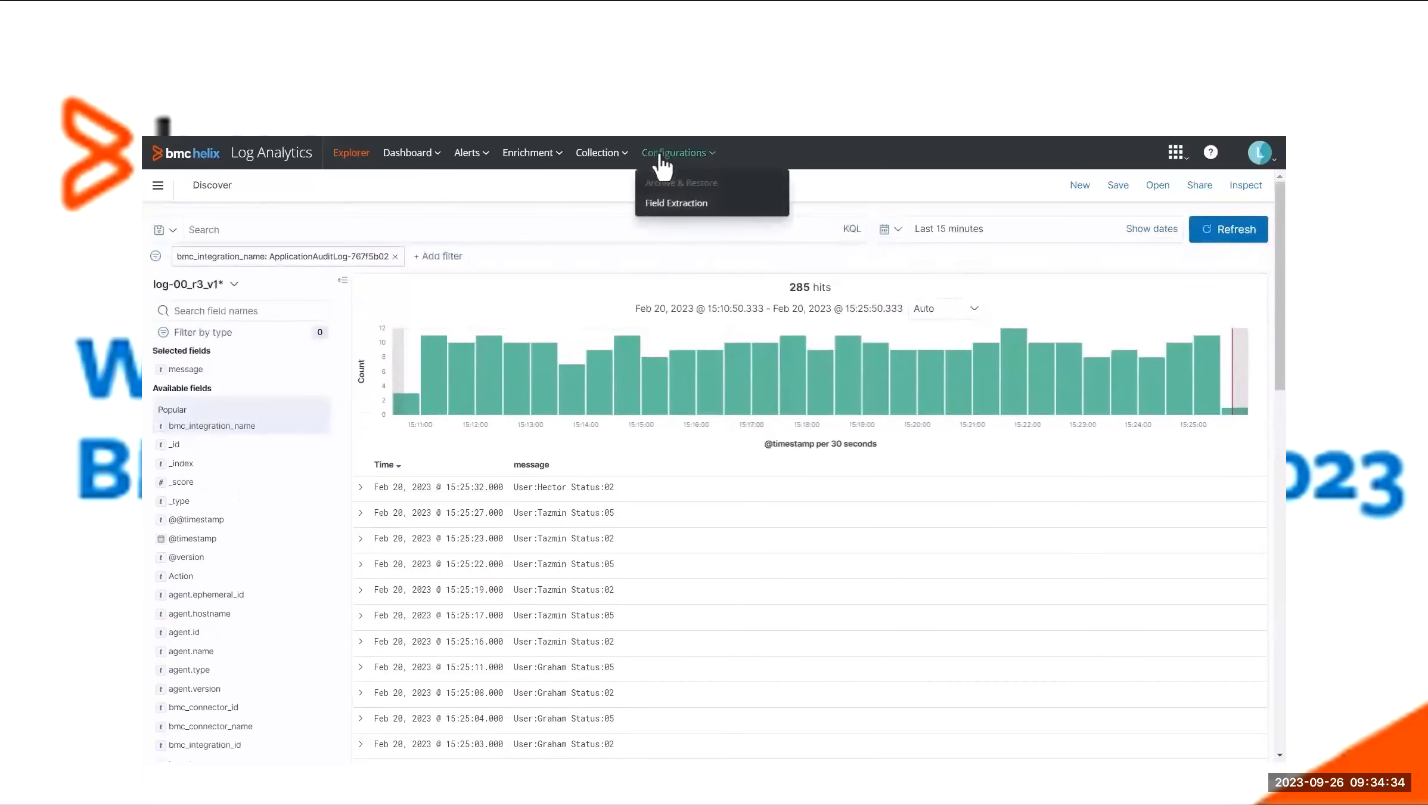
{"action": "left_click", "coordinate": [665, 204]}
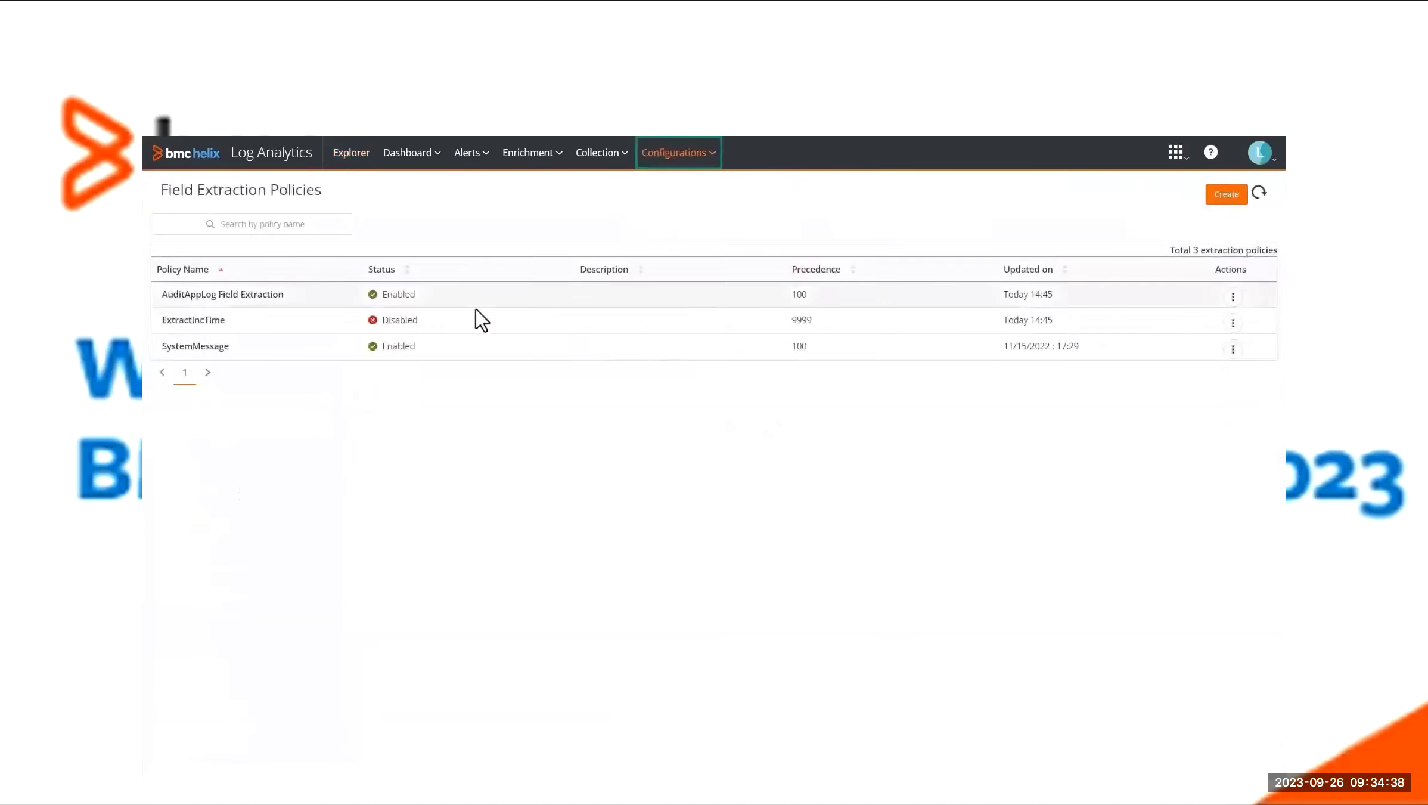
{"action": "left_click", "coordinate": [1233, 297]}
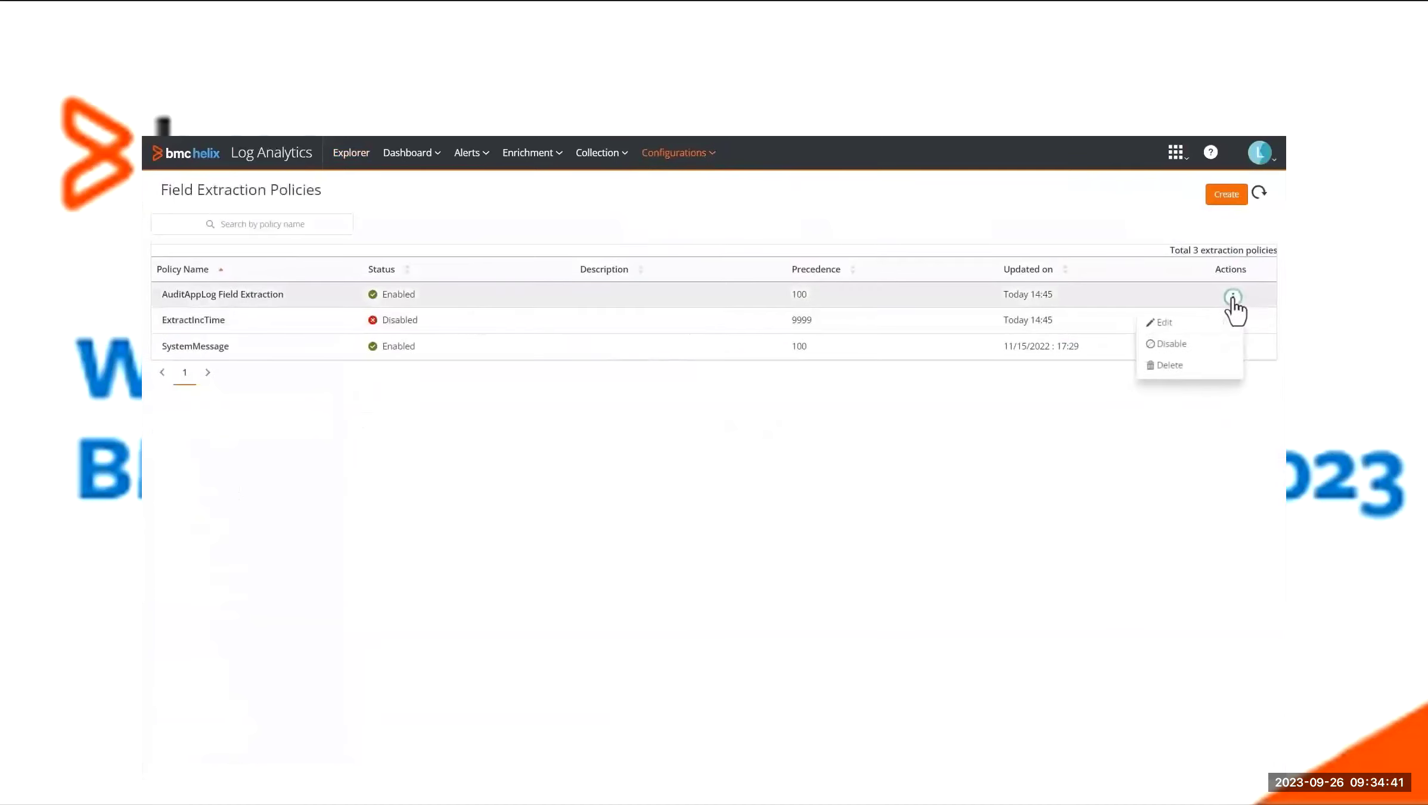
{"action": "left_click", "coordinate": [1159, 323]}
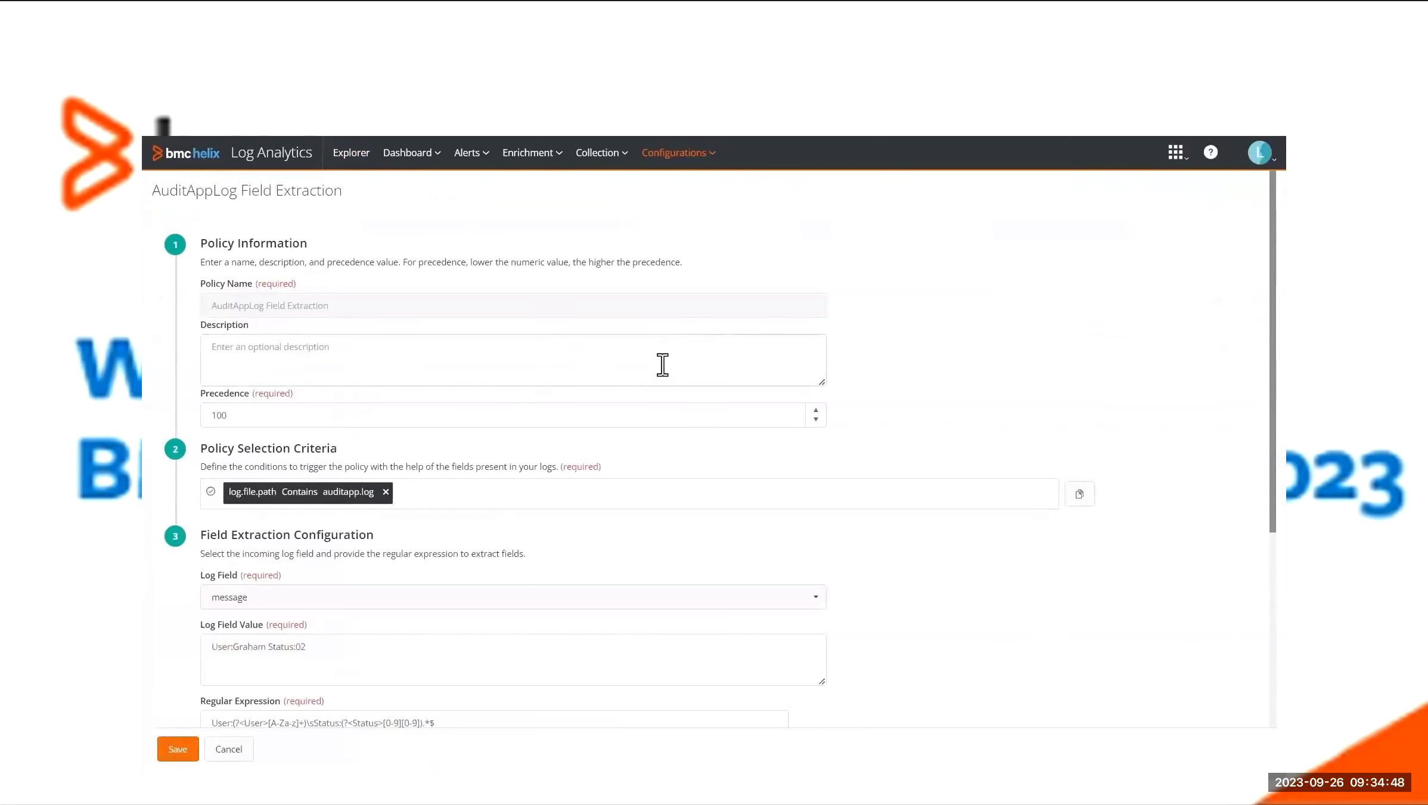
{"action": "scroll", "coordinate": [662, 365], "scroll_direction": "down", "scroll_amount": 3}
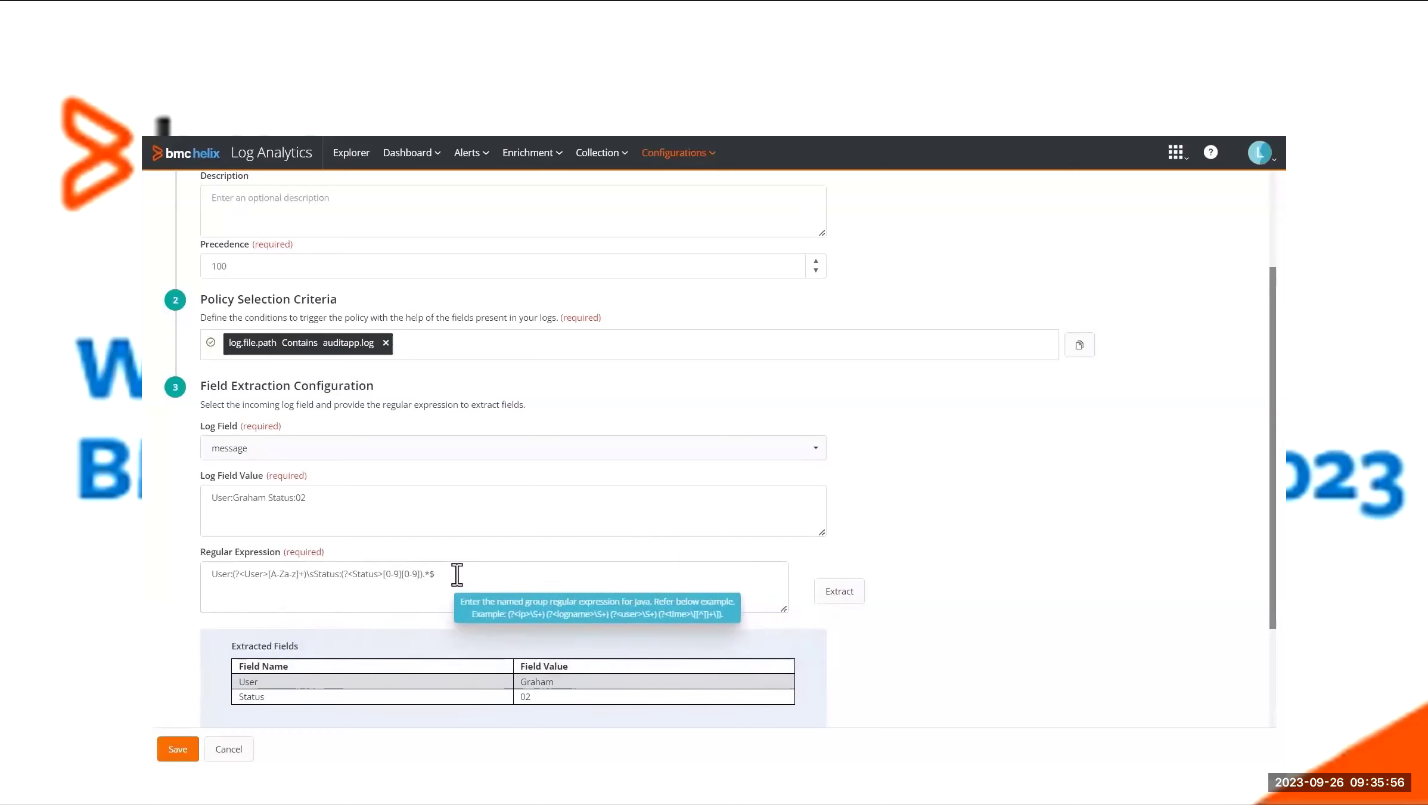
{"action": "scroll", "coordinate": [799, 473], "scroll_direction": "down", "scroll_amount": 3}
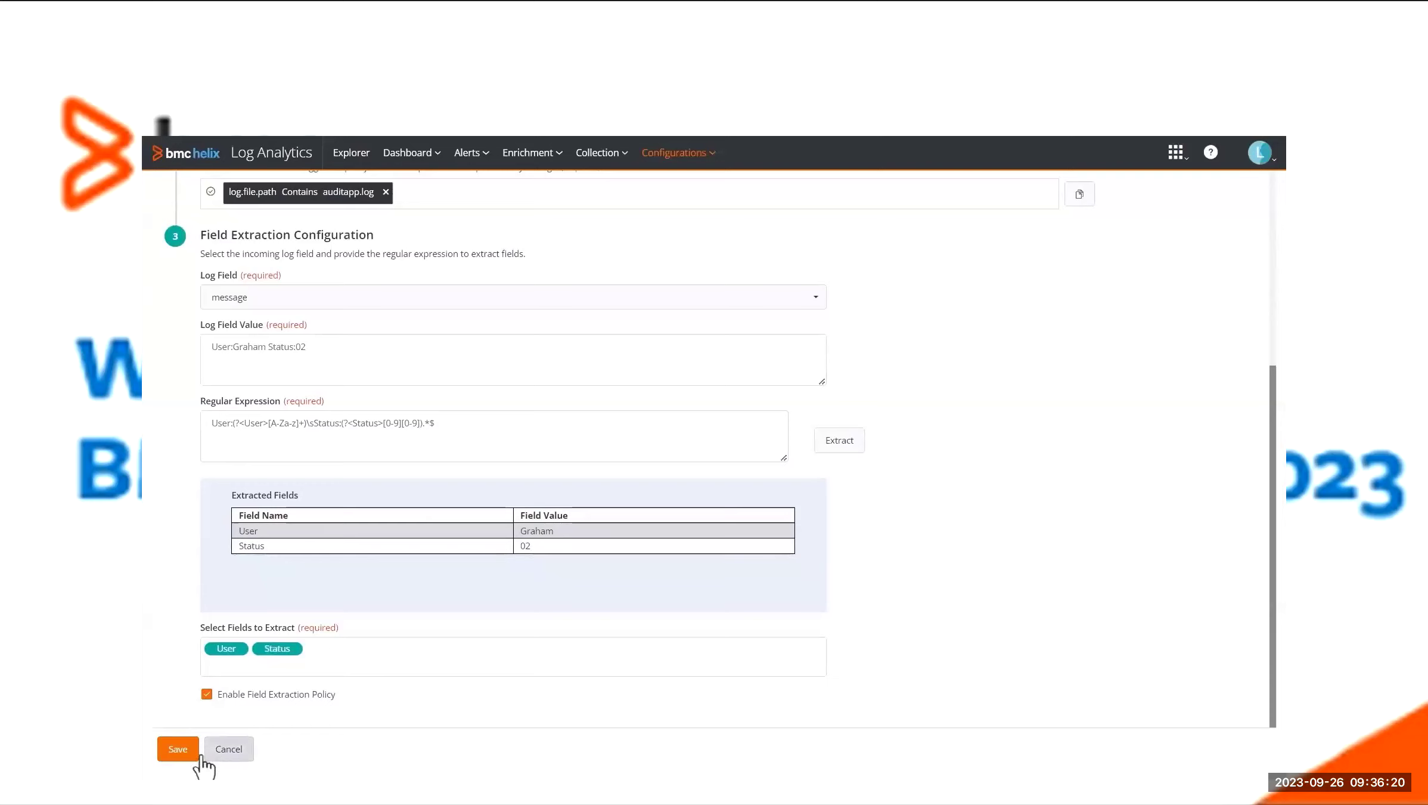
{"action": "left_click", "coordinate": [232, 751]}
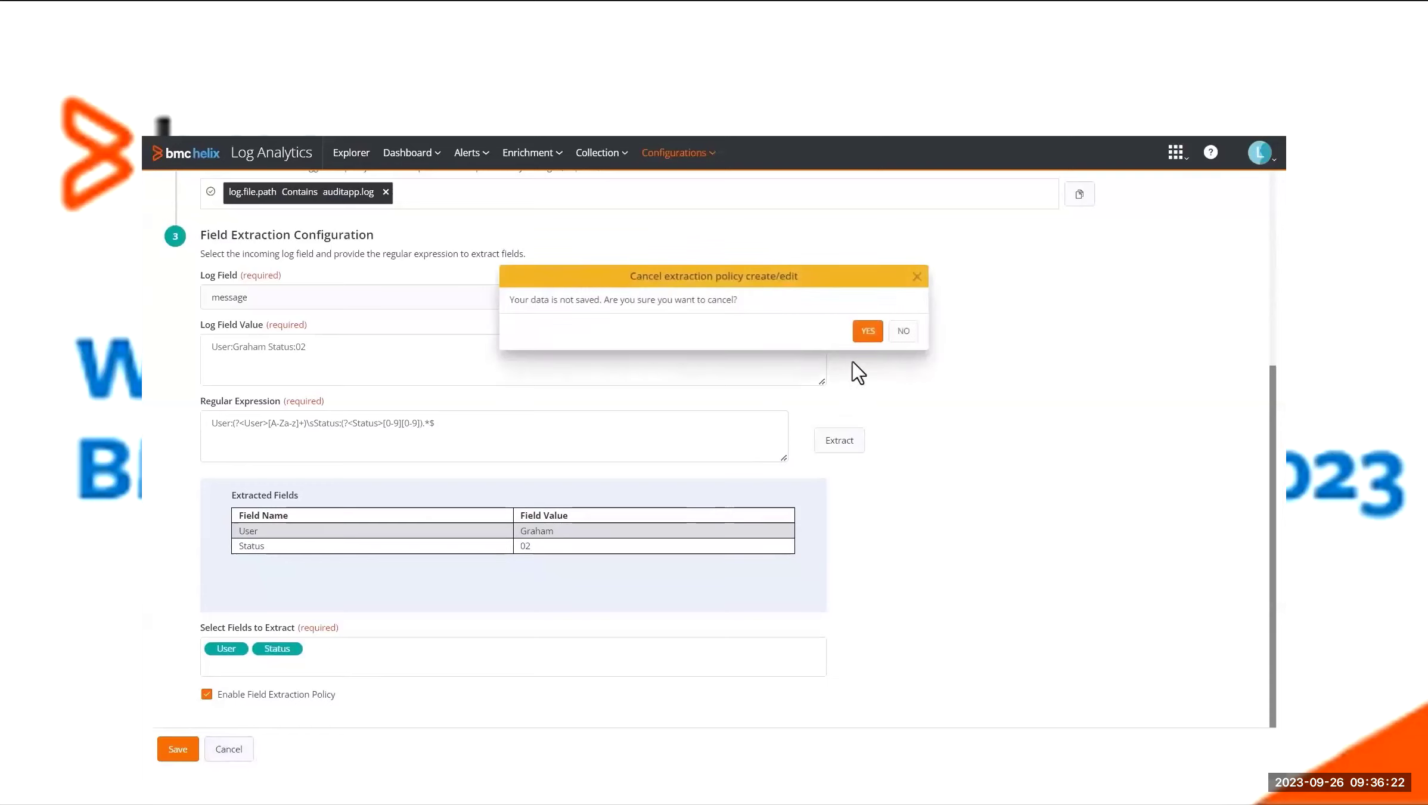
{"action": "left_click", "coordinate": [867, 330]}
- Return to the log Explorer and filter the logs by the ApplicationAuditLog-767f5b02 integration name again
{"action": "left_click", "coordinate": [348, 157]}
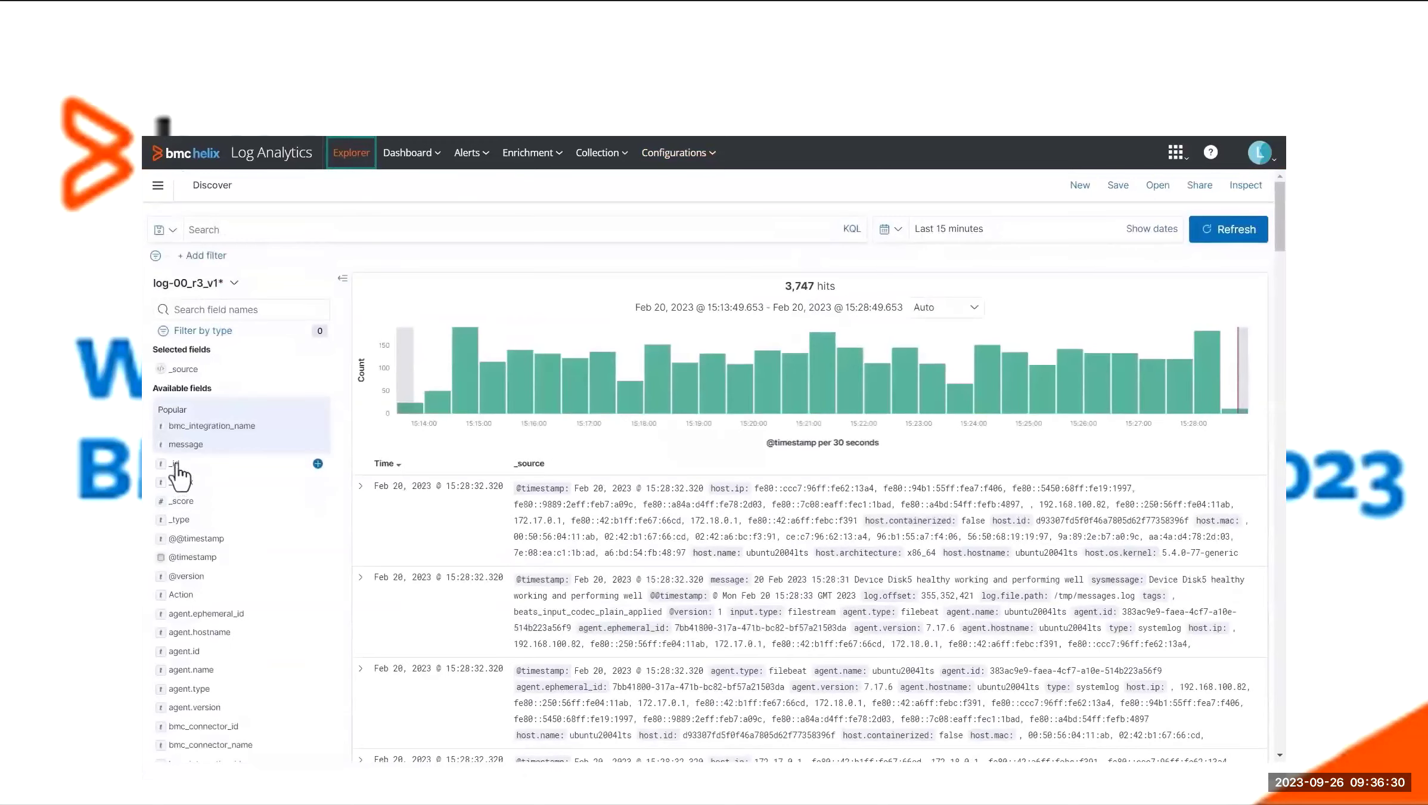
{"action": "left_click", "coordinate": [220, 430]}
{"action": "left_click", "coordinate": [498, 461]}
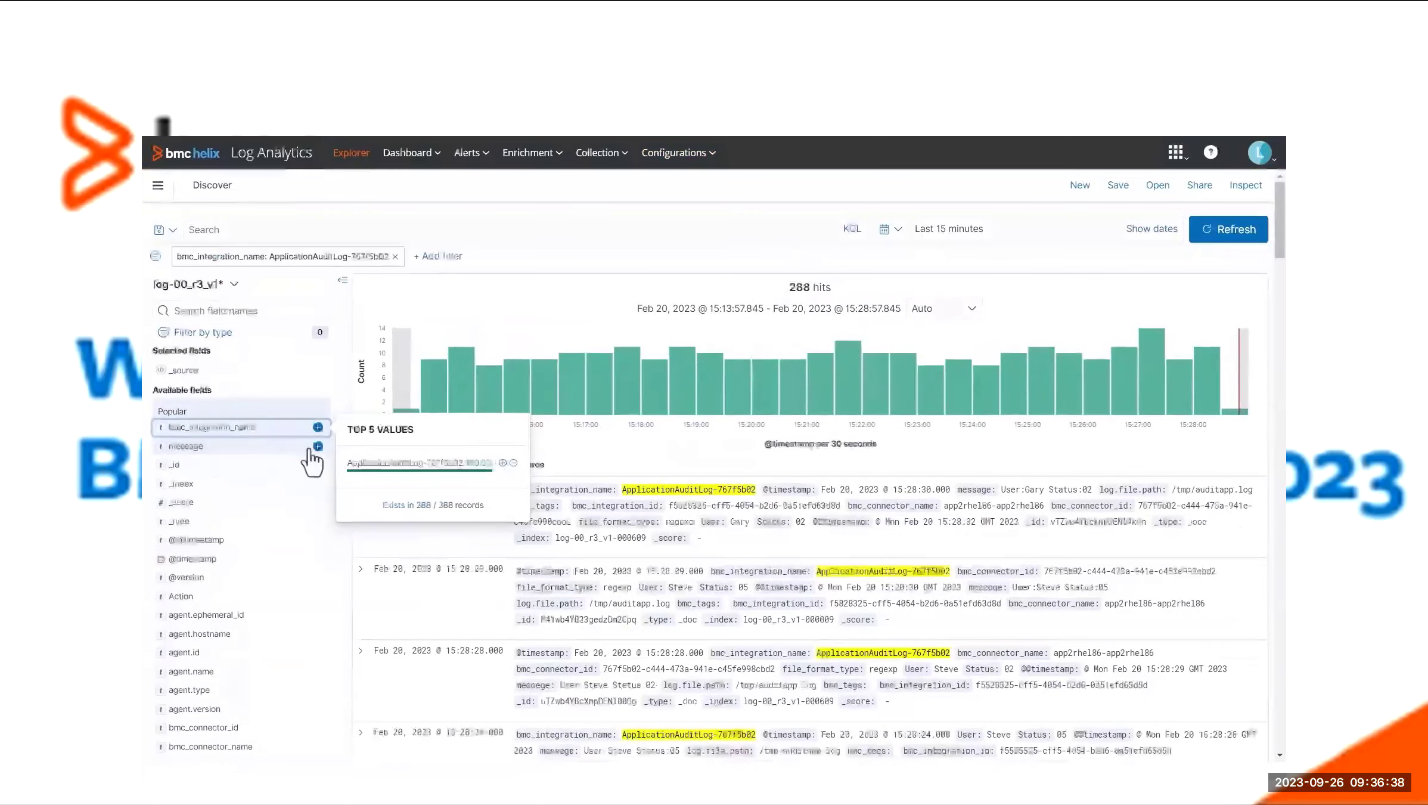
- Display the message, User and Status fields as columns for the filtered audit logs
{"action": "left_click", "coordinate": [317, 446]}
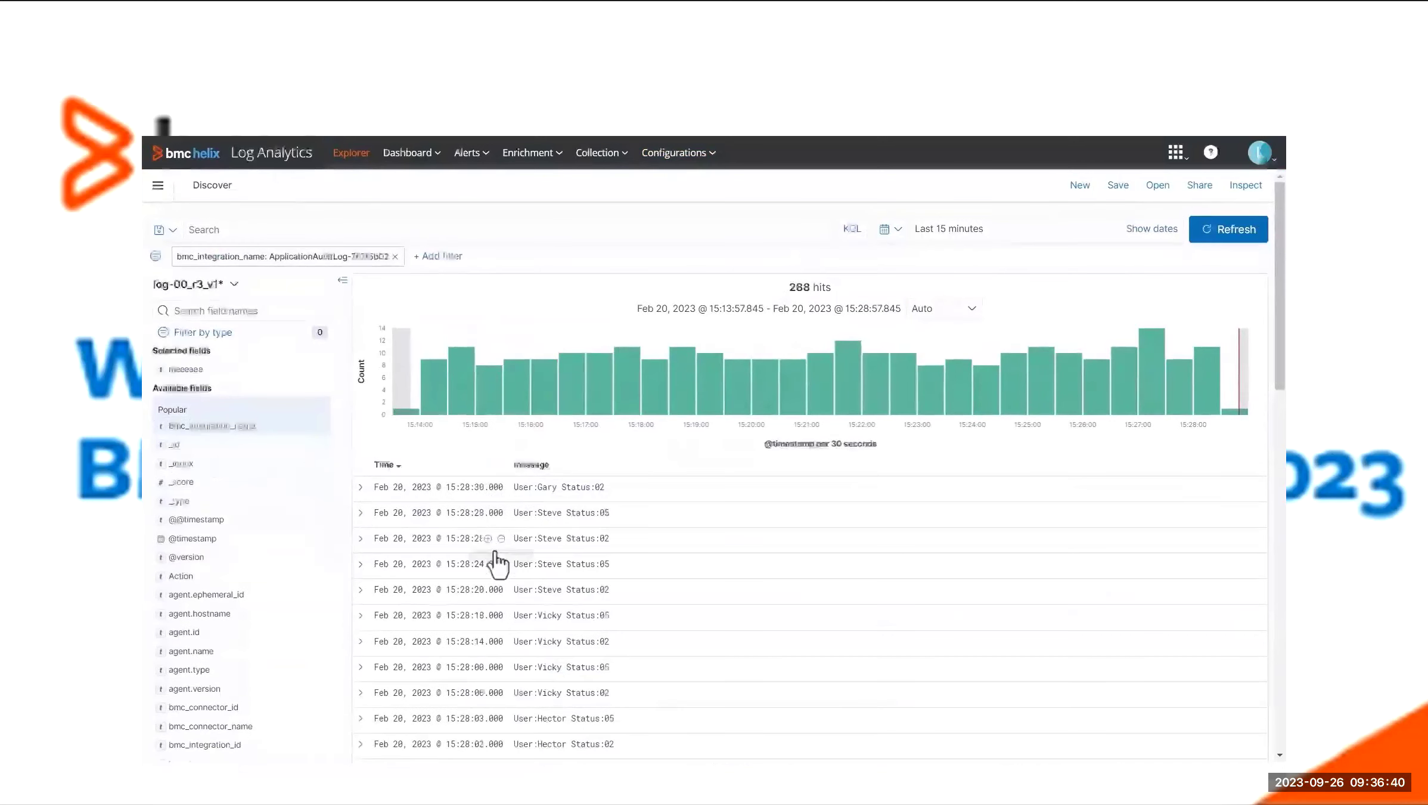
{"action": "scroll", "coordinate": [191, 555], "scroll_direction": "down", "scroll_amount": 8}
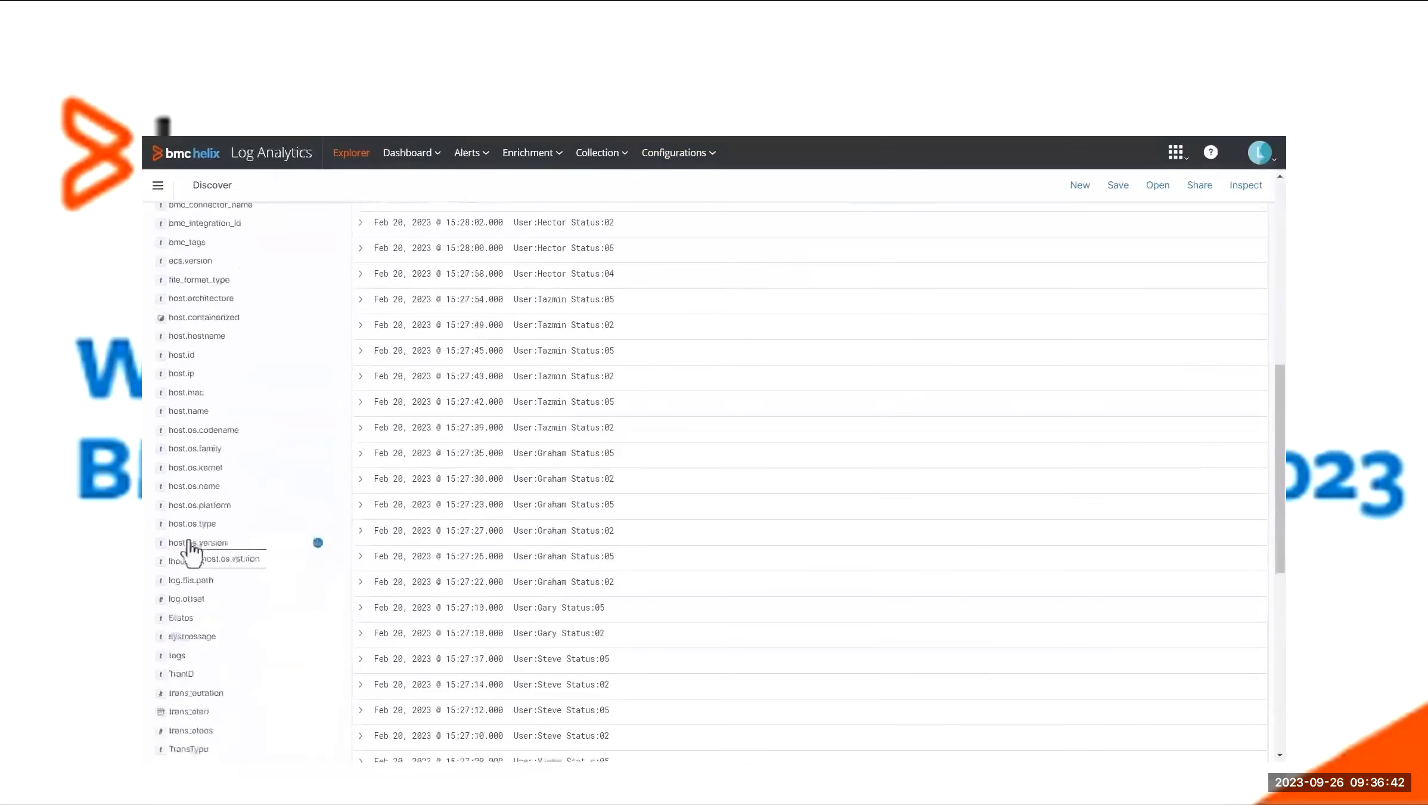
{"action": "scroll", "coordinate": [189, 549], "scroll_direction": "down", "scroll_amount": 6}
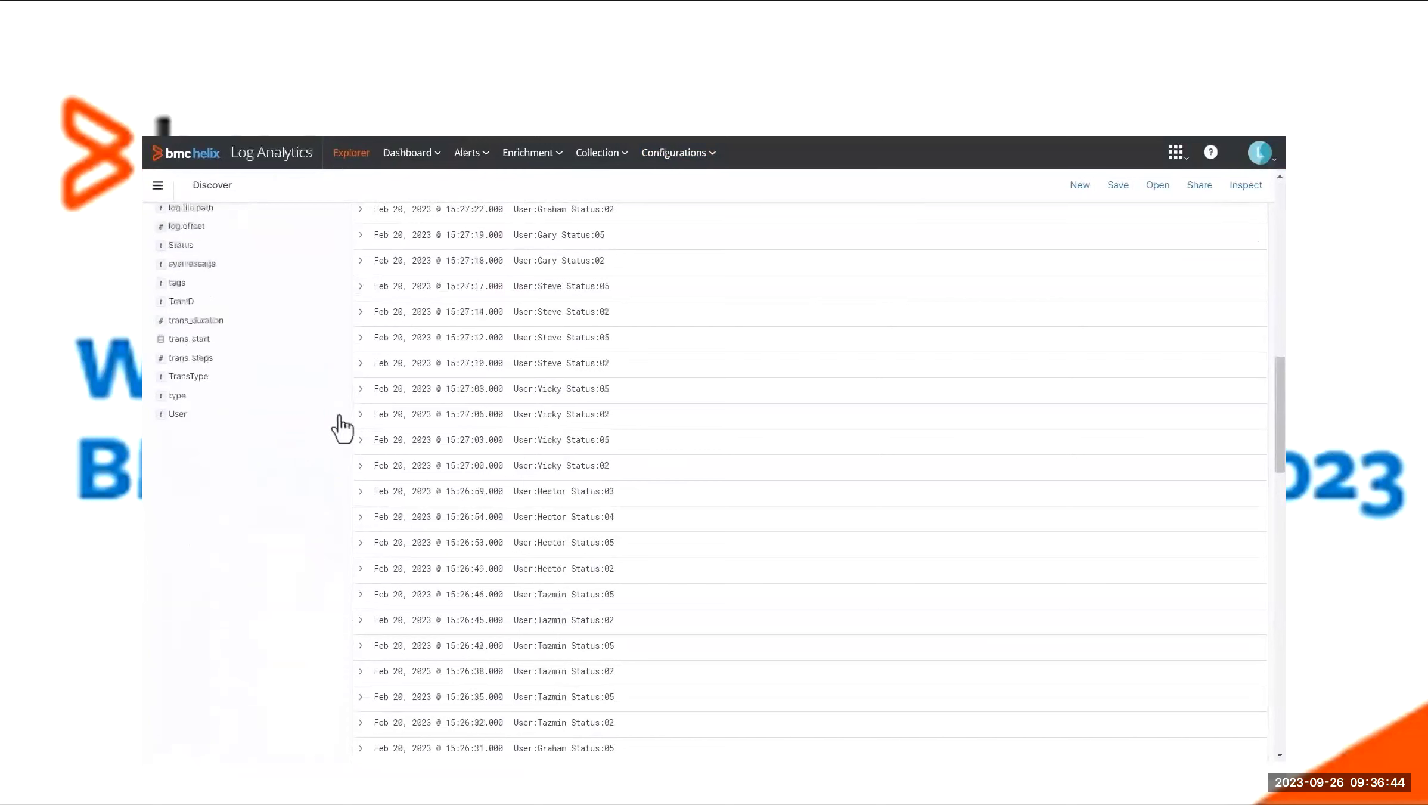
{"action": "left_click", "coordinate": [320, 416]}
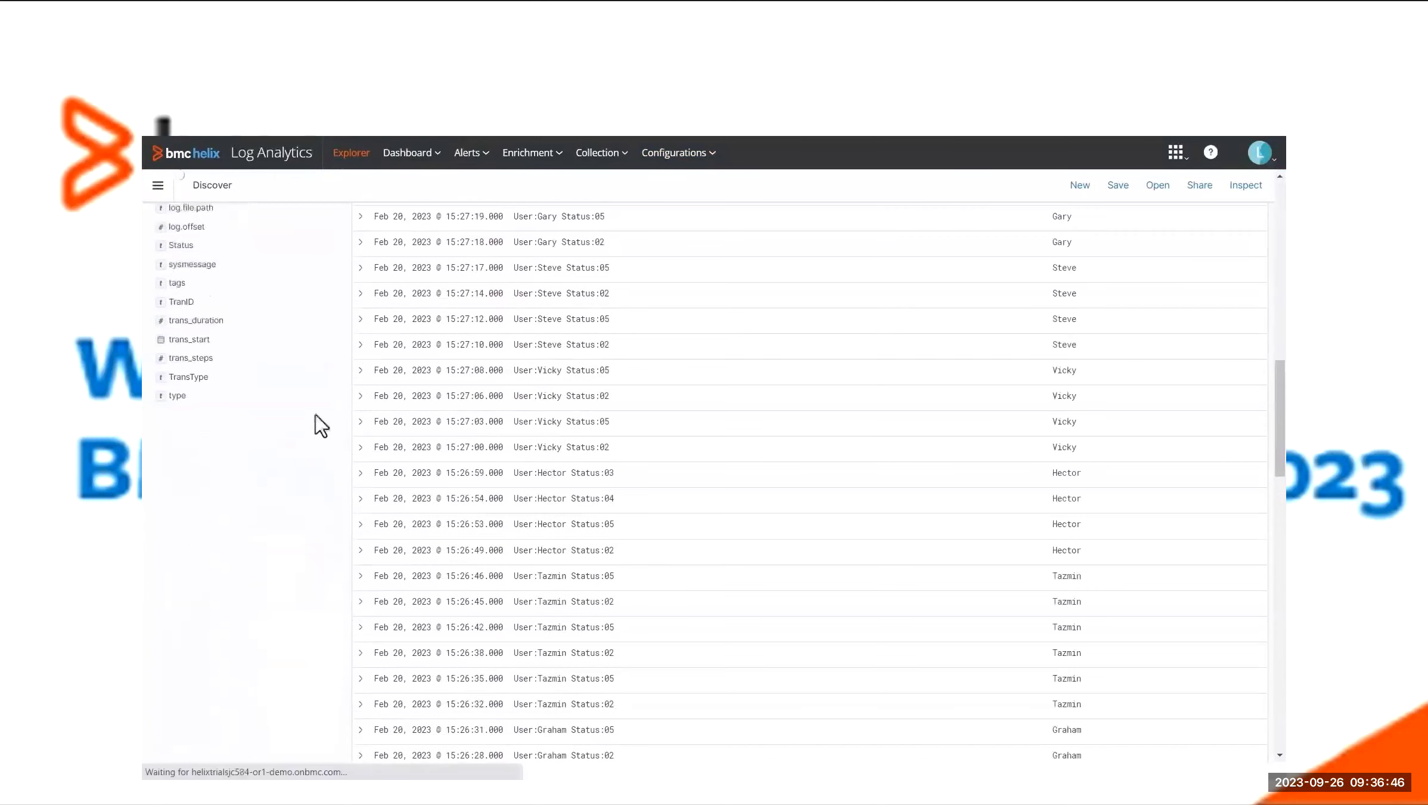
{"action": "left_click", "coordinate": [318, 244]}
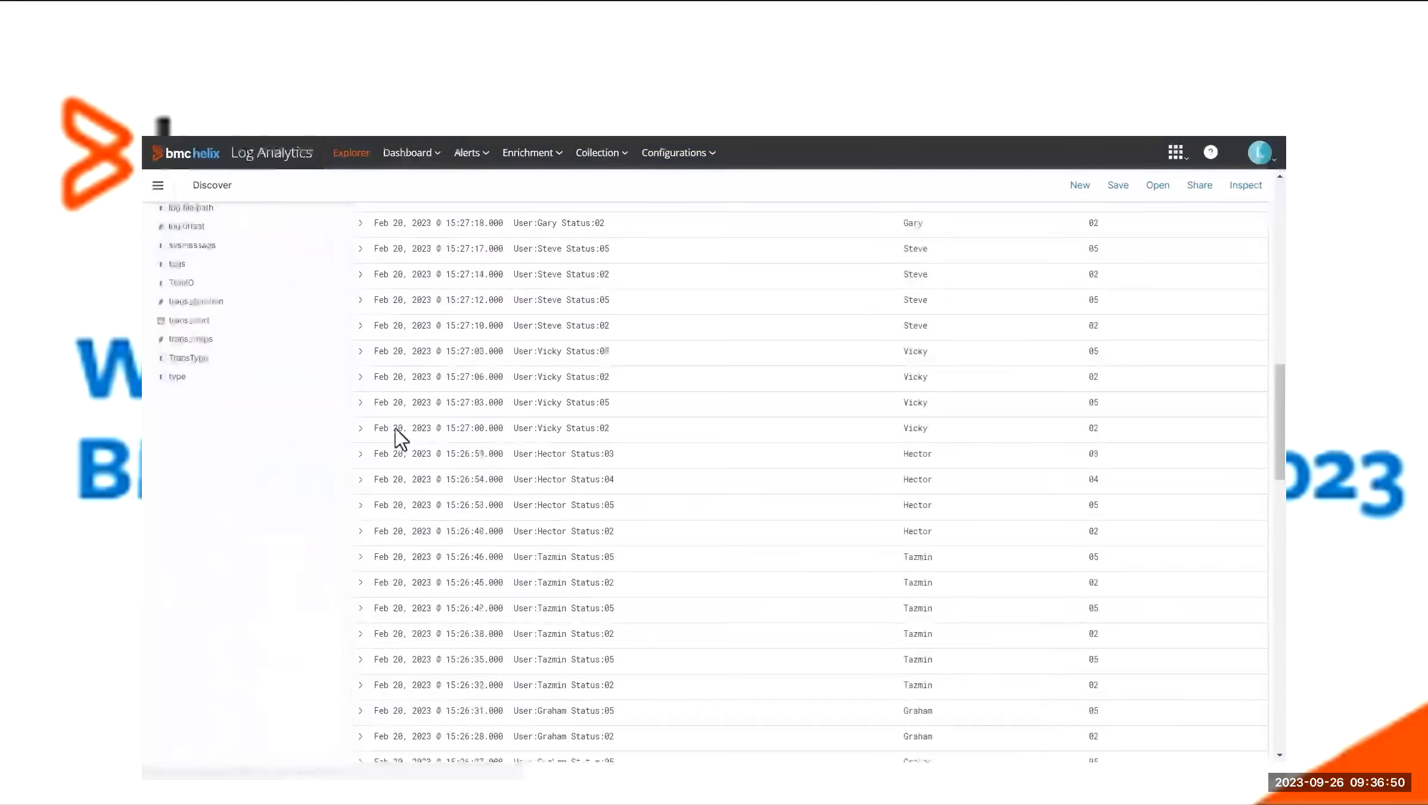
{"action": "scroll", "coordinate": [399, 438], "scroll_direction": "up", "scroll_amount": 15}
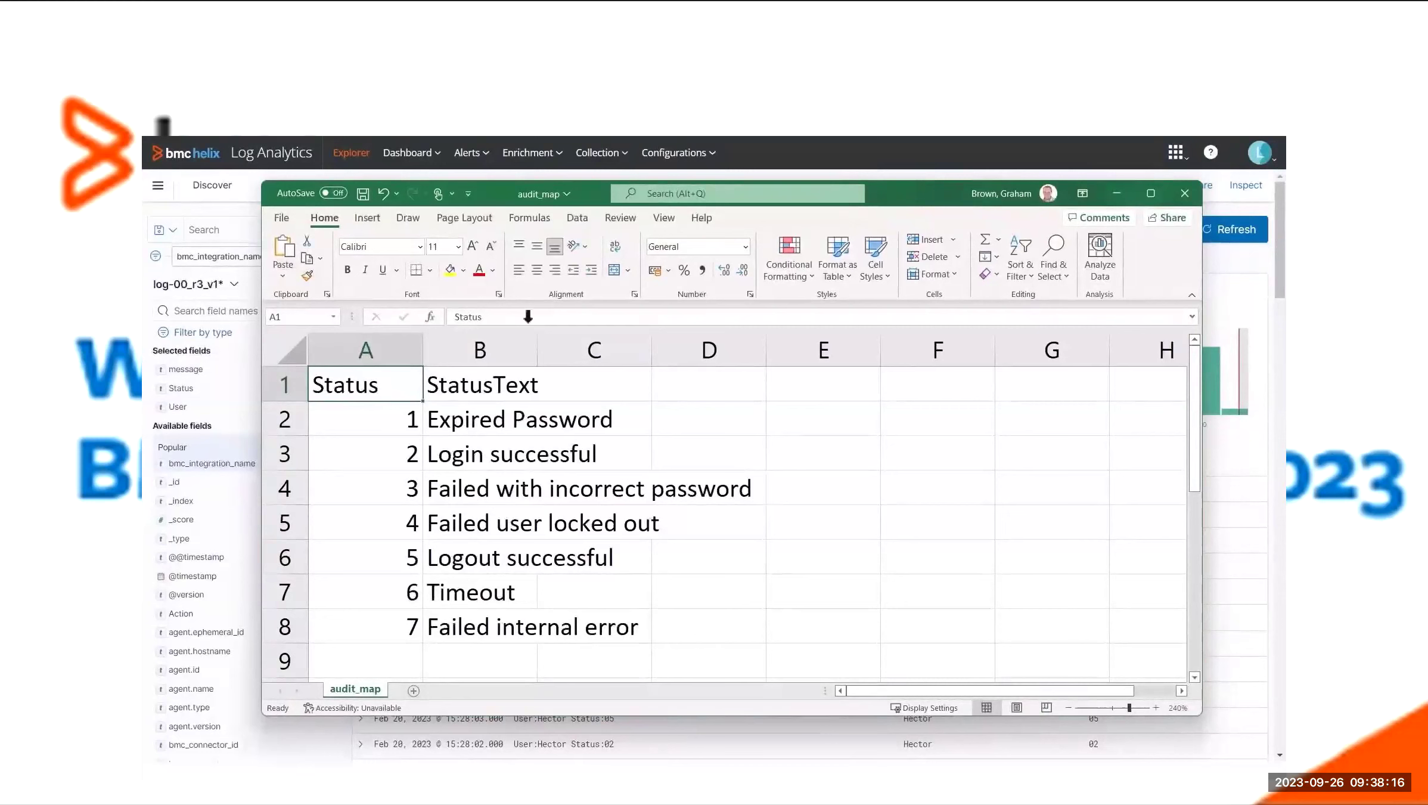
- Minimize the audit_map workbook, review the LoginStatus enrichment source's CSV file and enrichment fields, and cancel the edit
{"action": "left_click", "coordinate": [1117, 195]}
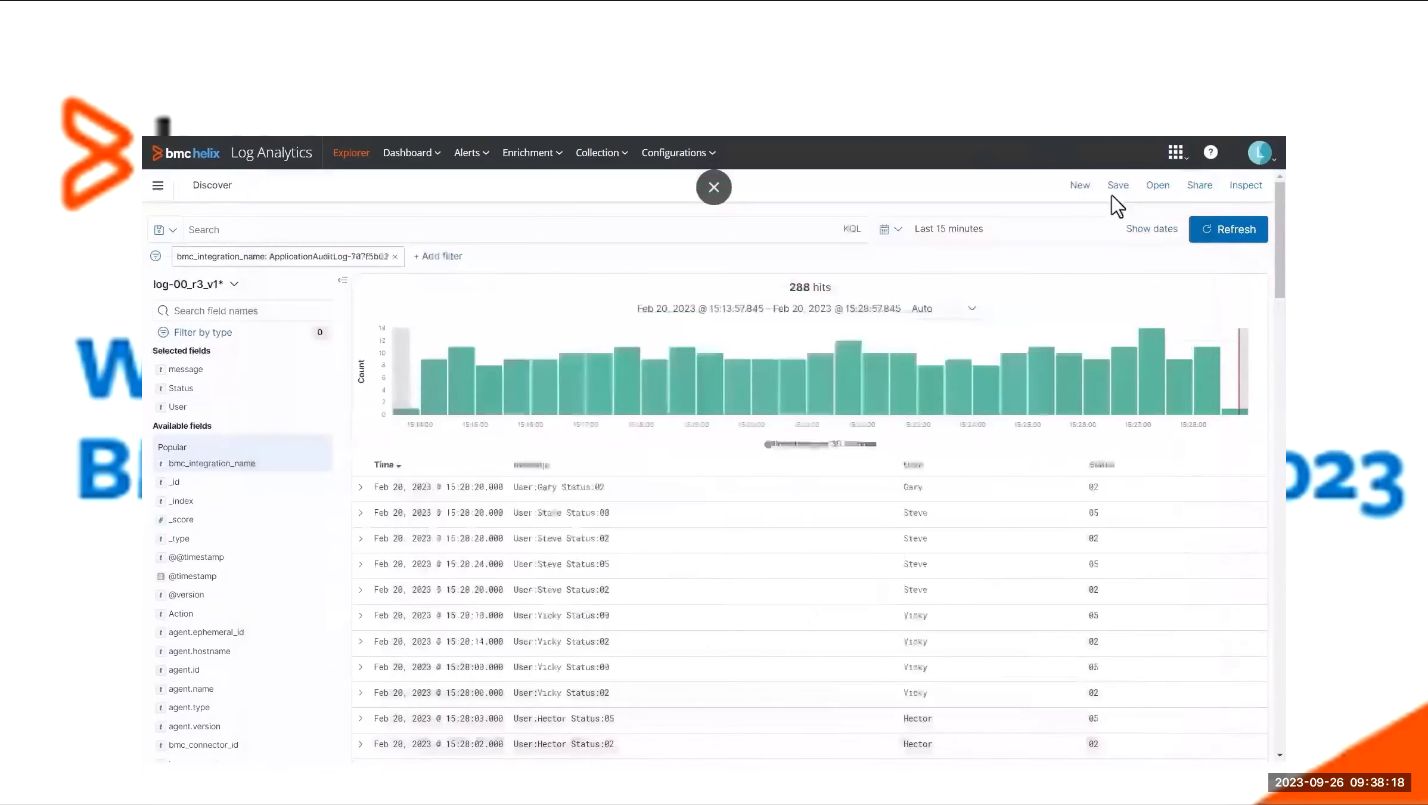
{"action": "left_click", "coordinate": [536, 161]}
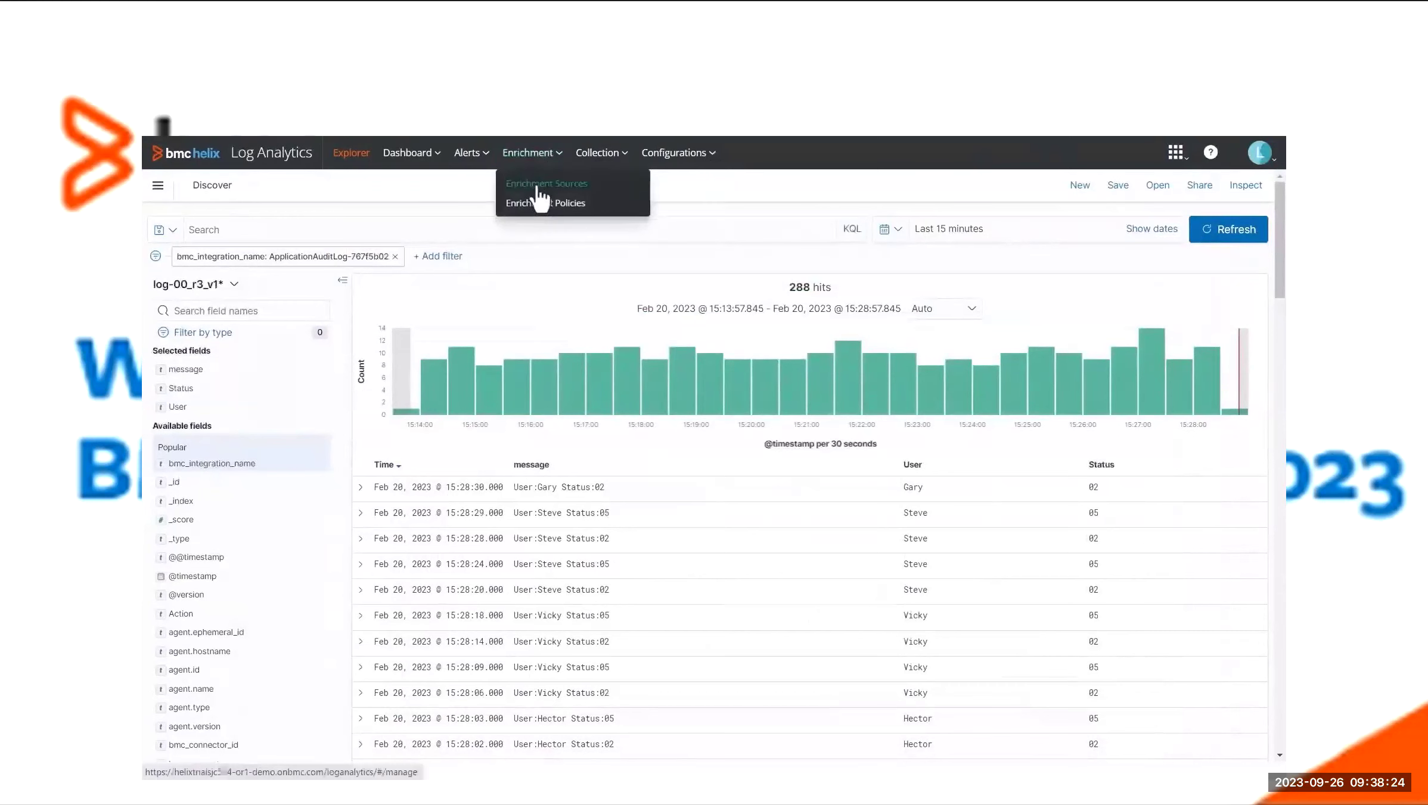
{"action": "left_click", "coordinate": [538, 185]}
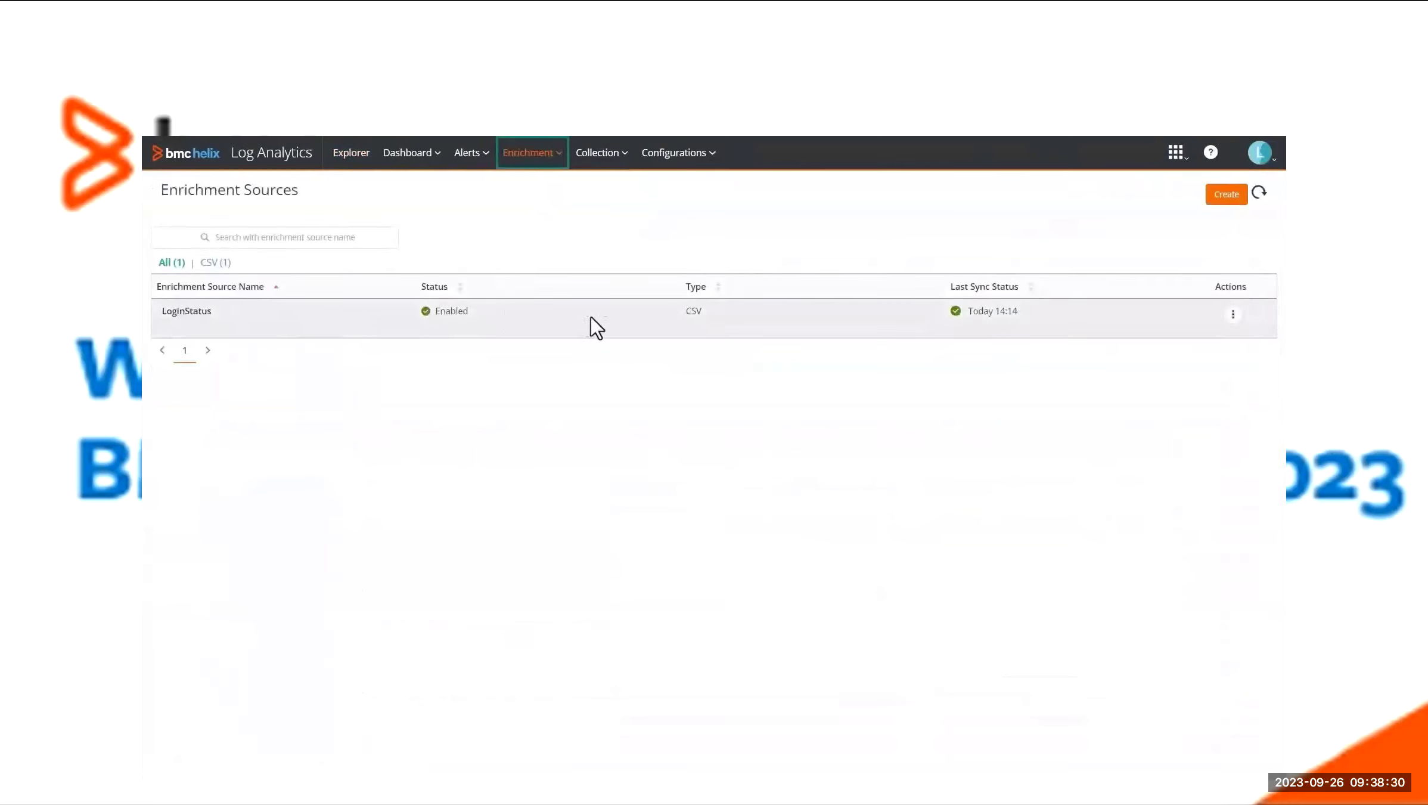
{"action": "left_click", "coordinate": [1232, 314]}
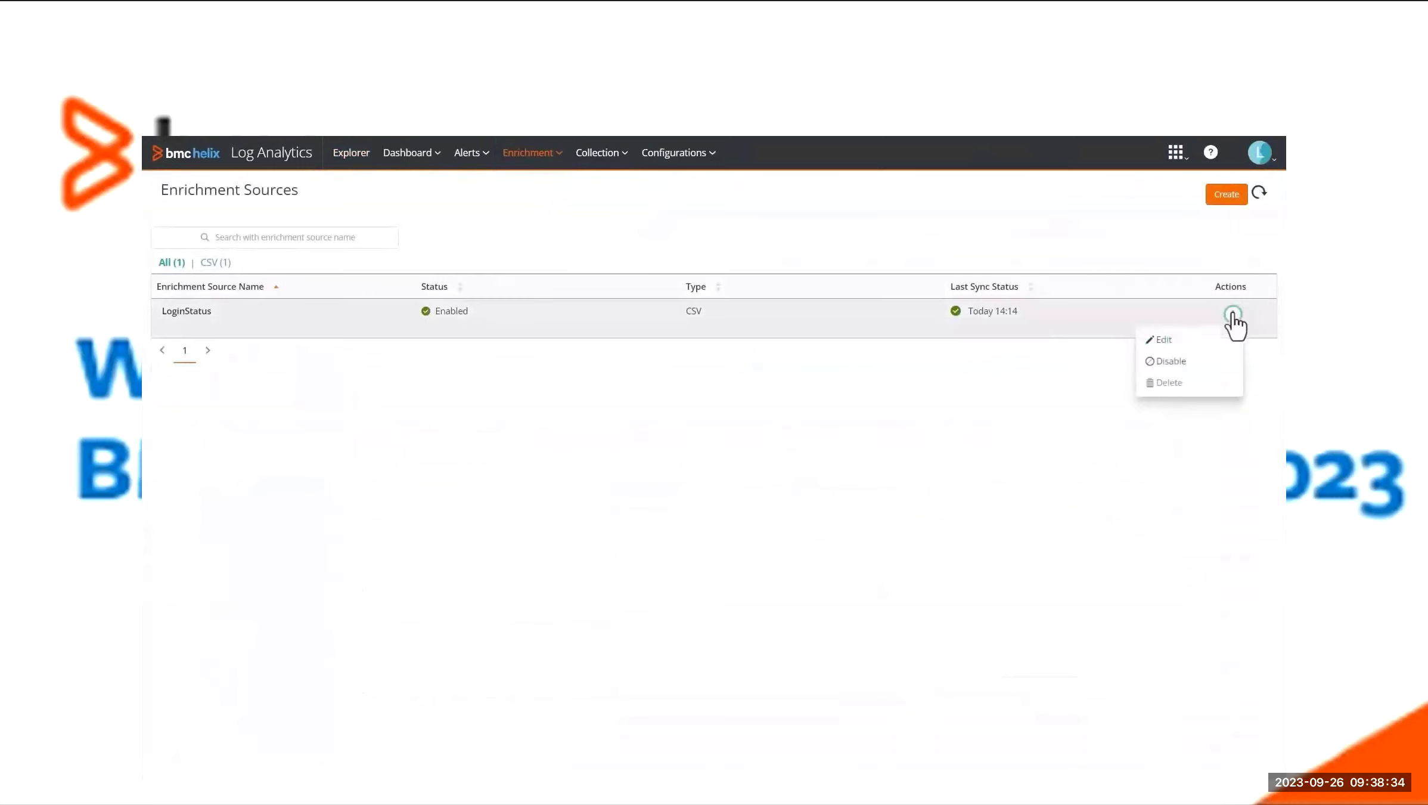
{"action": "left_click", "coordinate": [1165, 341]}
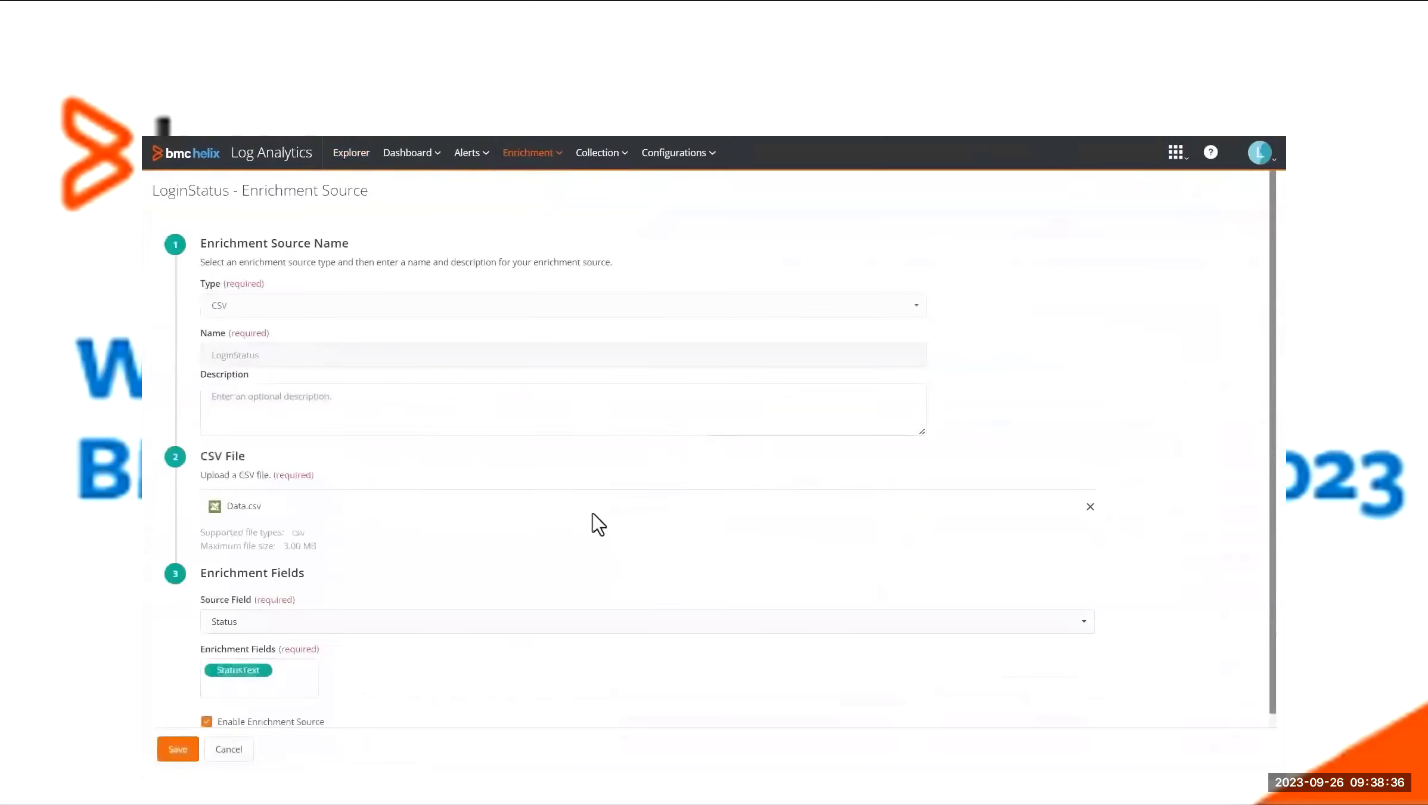
{"action": "scroll", "coordinate": [269, 501], "scroll_direction": "down", "scroll_amount": 1}
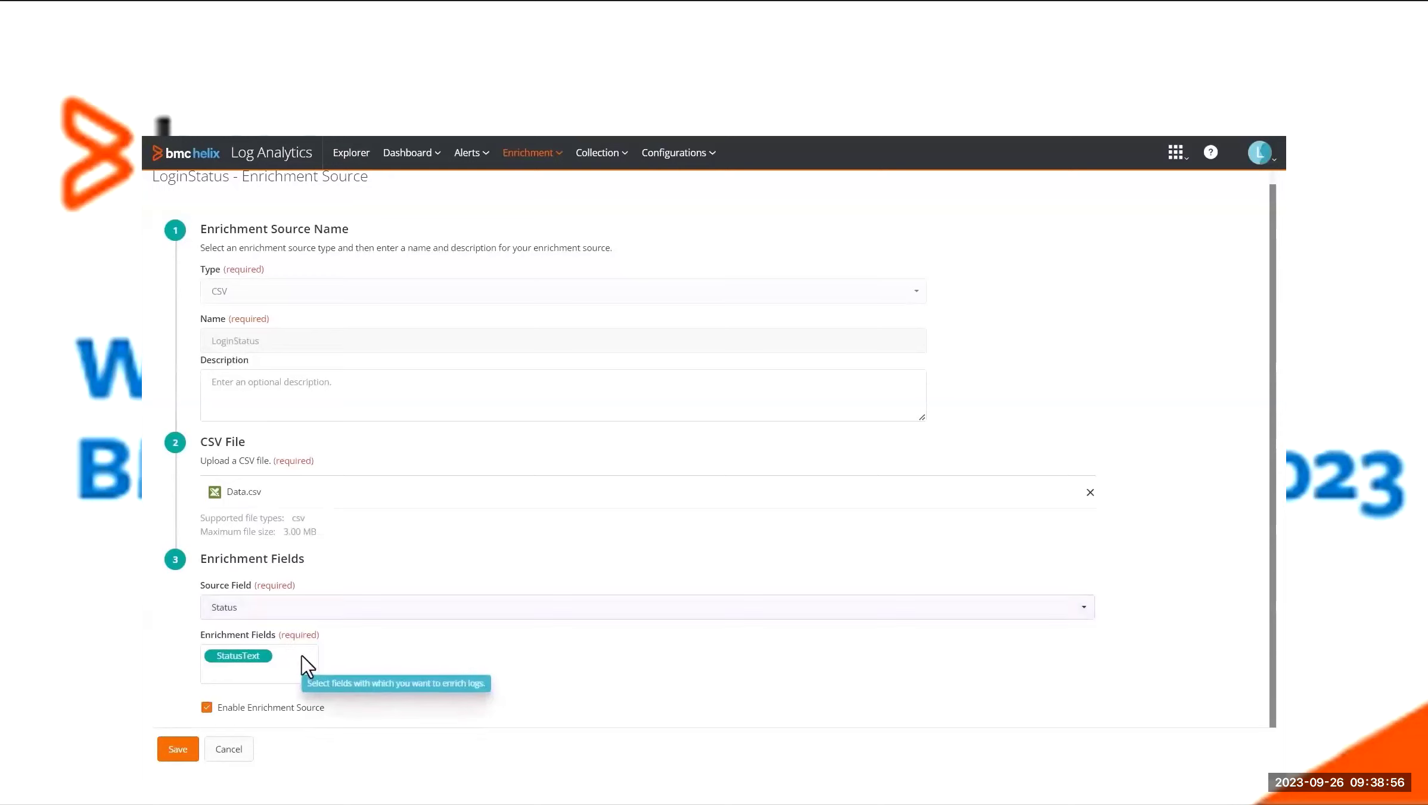
{"action": "left_click", "coordinate": [241, 749]}
{"action": "left_click", "coordinate": [869, 330]}
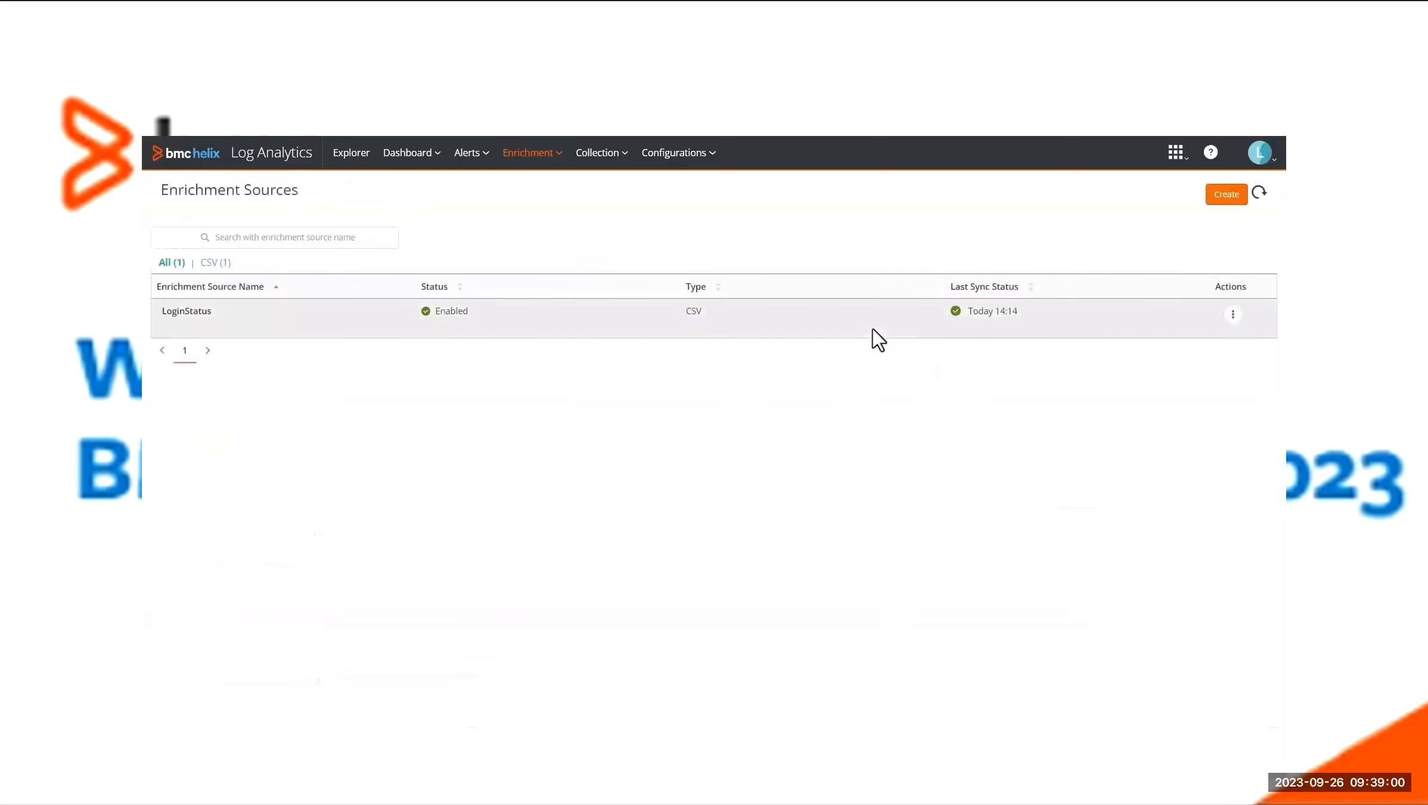
- Open the EnrichStatus enrichment policy for editing and review its trigger condition and enrichment source
{"action": "left_click", "coordinate": [539, 158]}
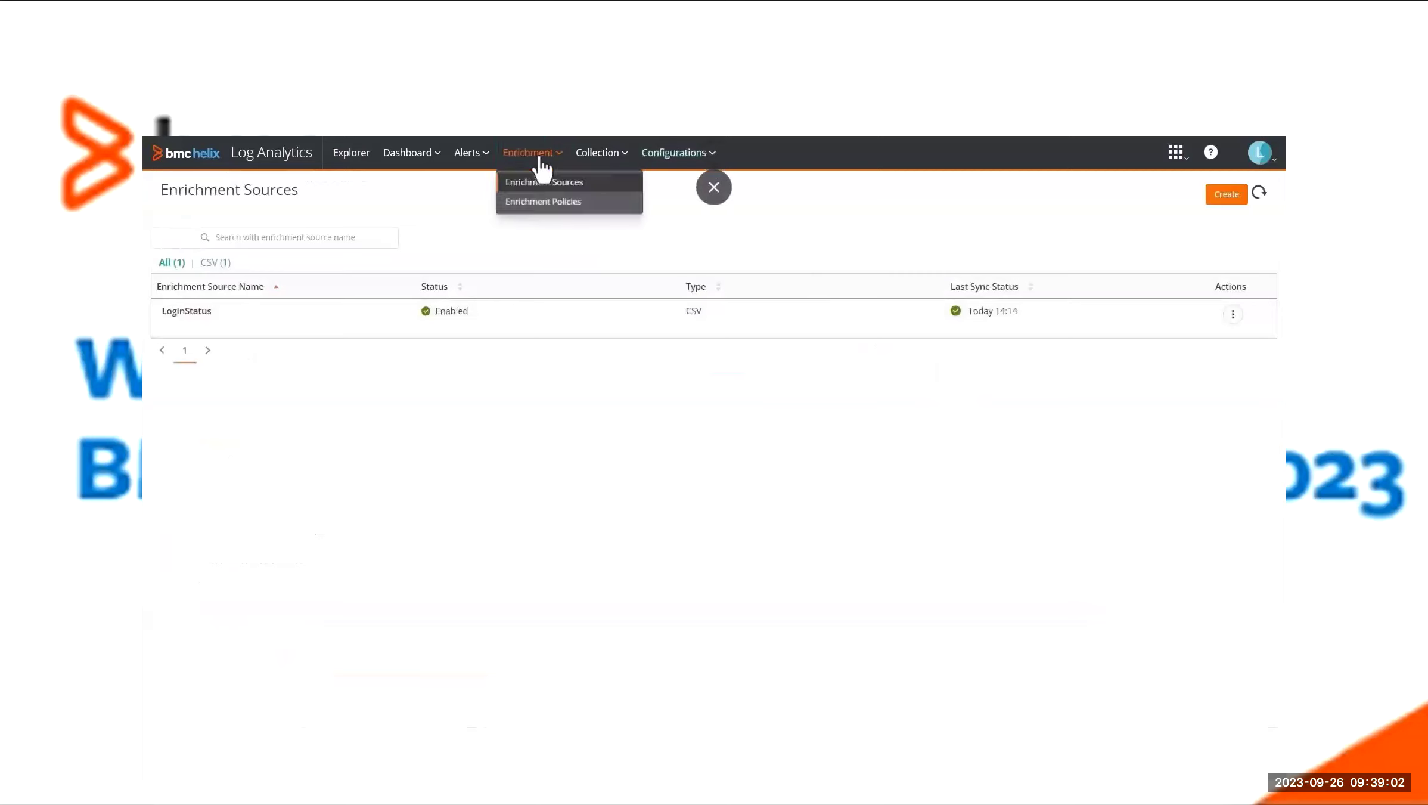
{"action": "left_click", "coordinate": [530, 203]}
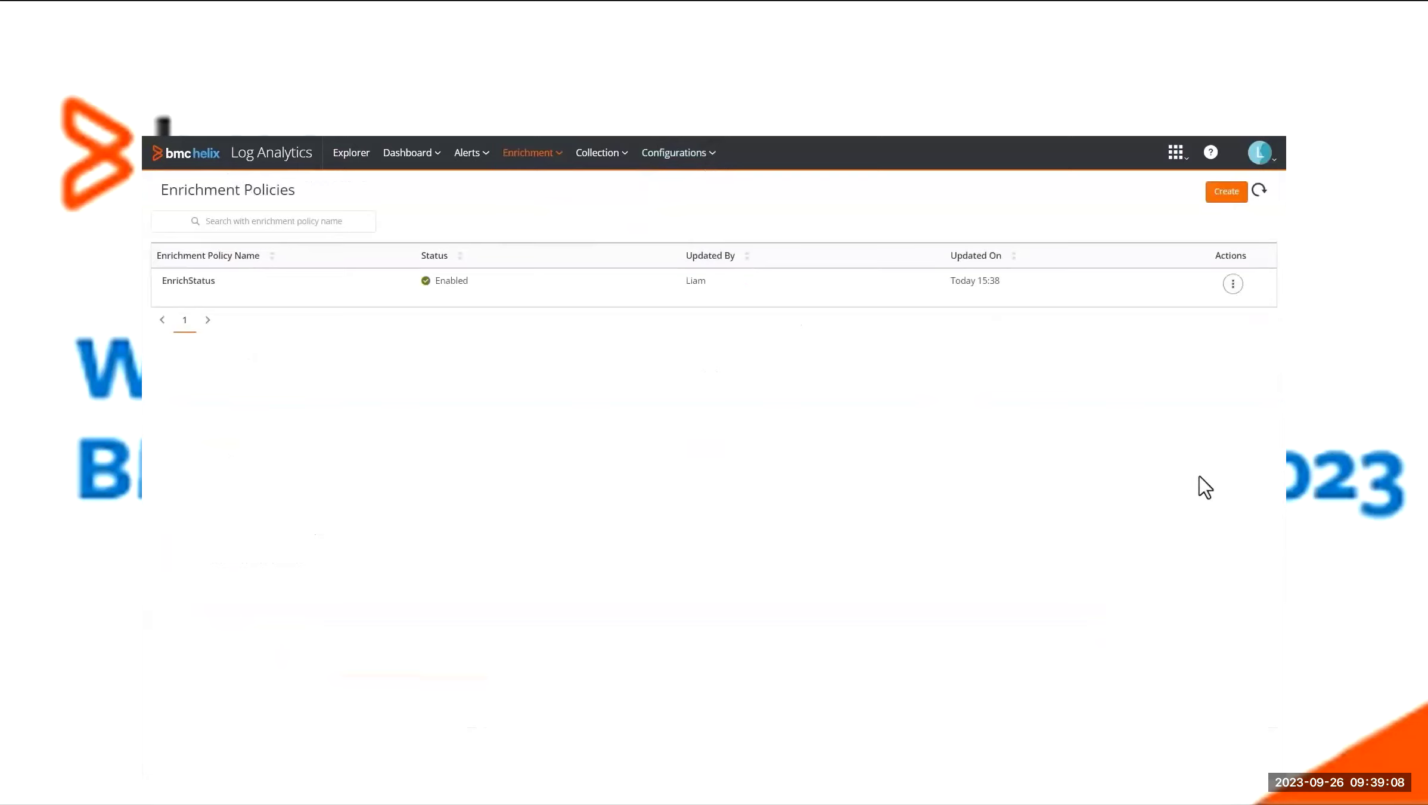
{"action": "left_click", "coordinate": [1233, 284]}
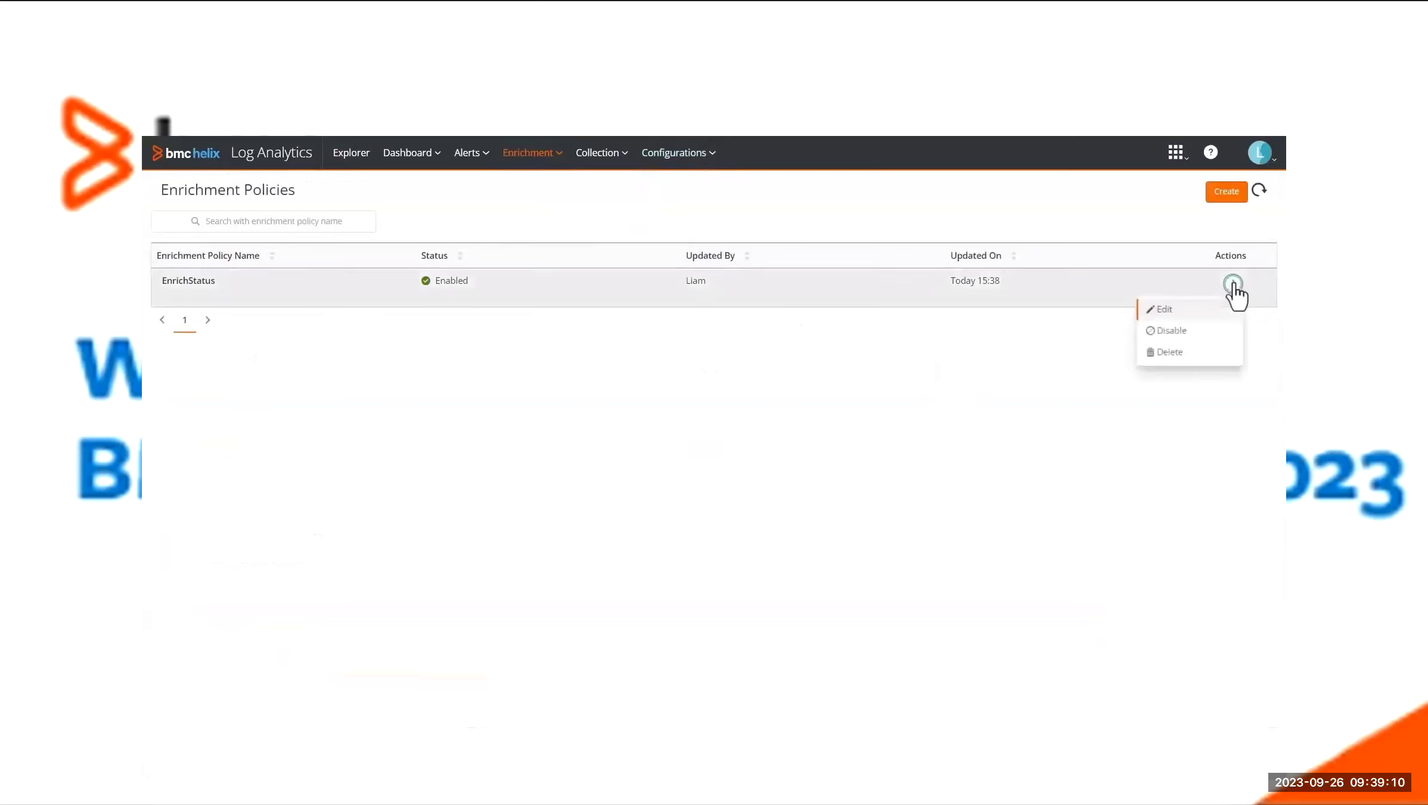
{"action": "left_click", "coordinate": [1165, 316]}
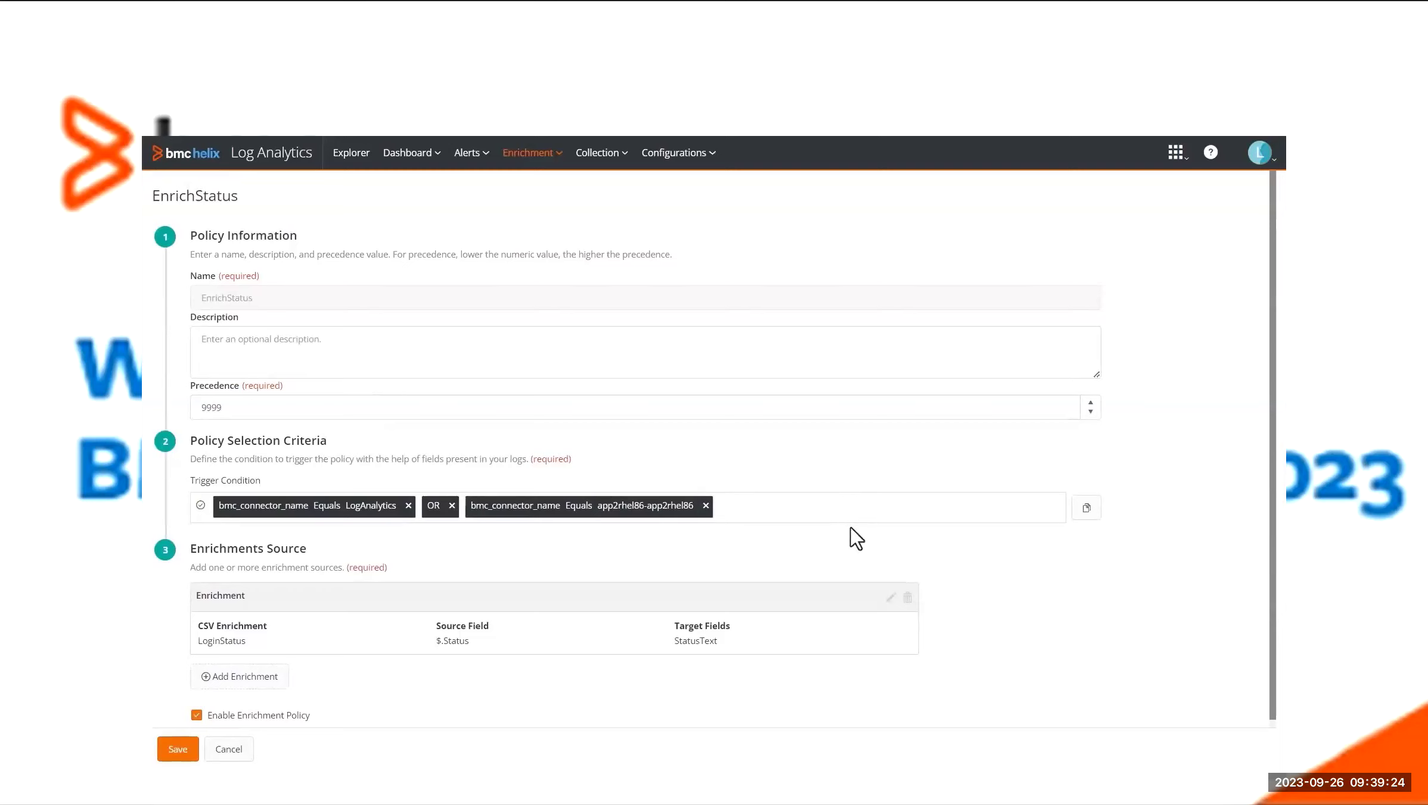
- Review the source and target fields of the EnrichStatus policy's enrichment, and cancel the policy edit without saving
{"action": "scroll", "coordinate": [834, 542], "scroll_direction": "down", "scroll_amount": 1}
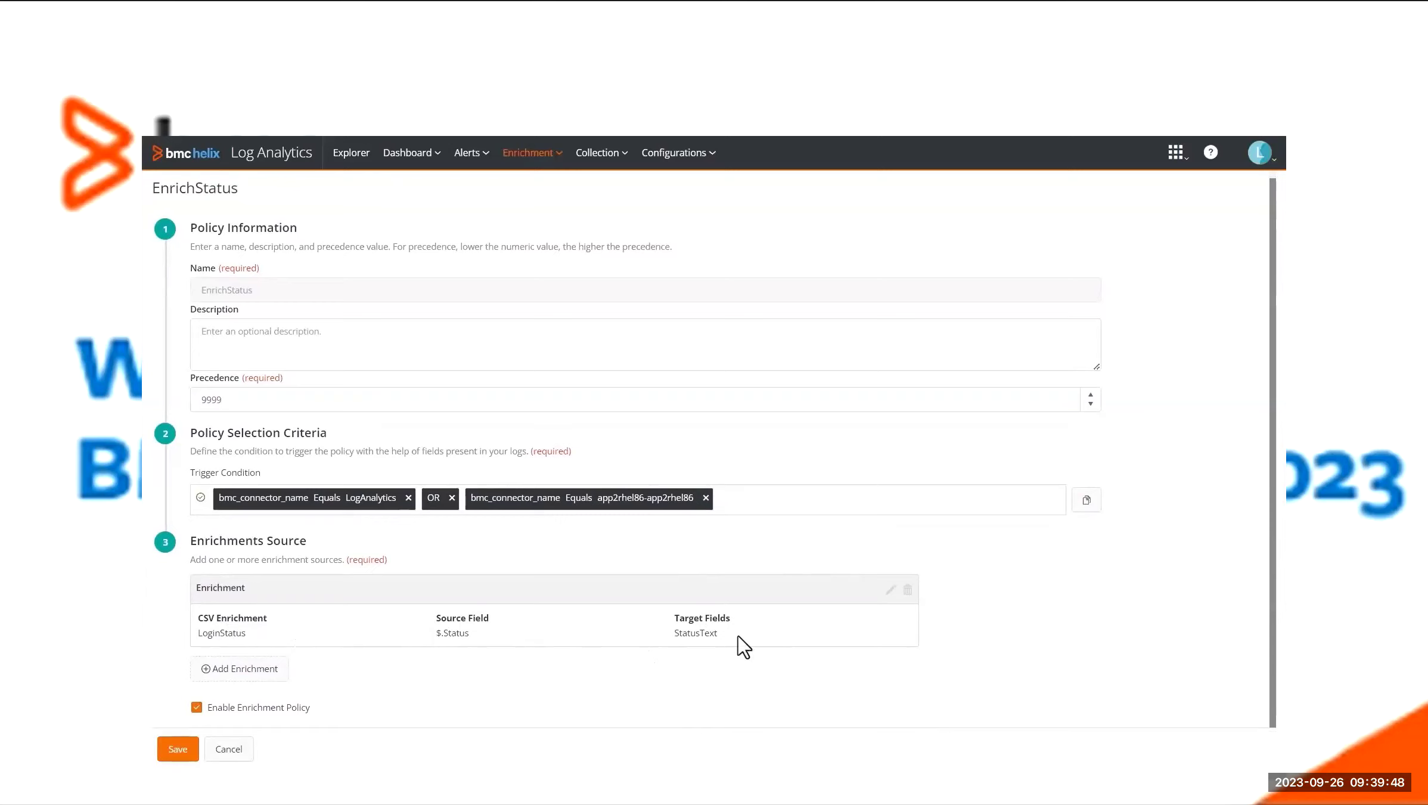
{"action": "left_click", "coordinate": [231, 753]}
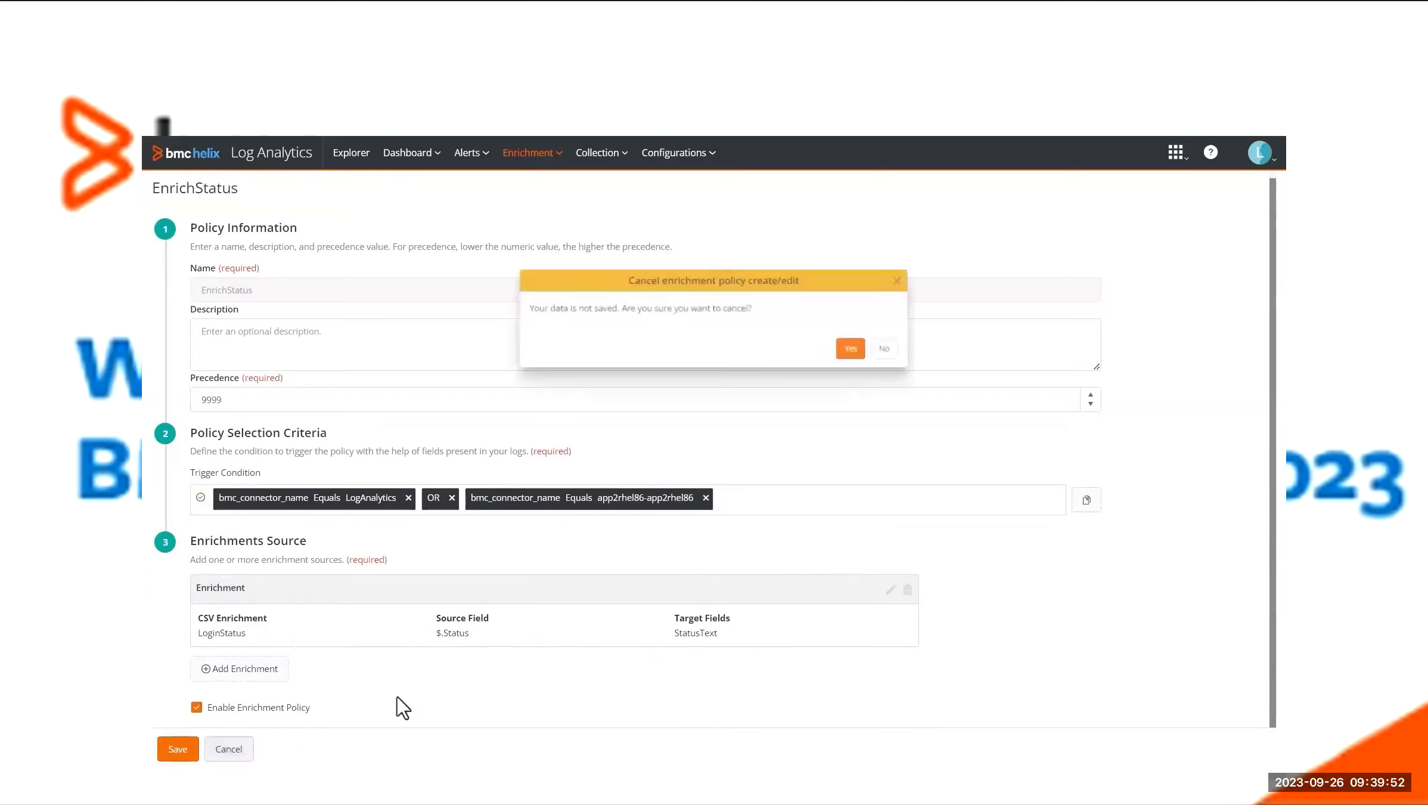
{"action": "left_click", "coordinate": [868, 349]}
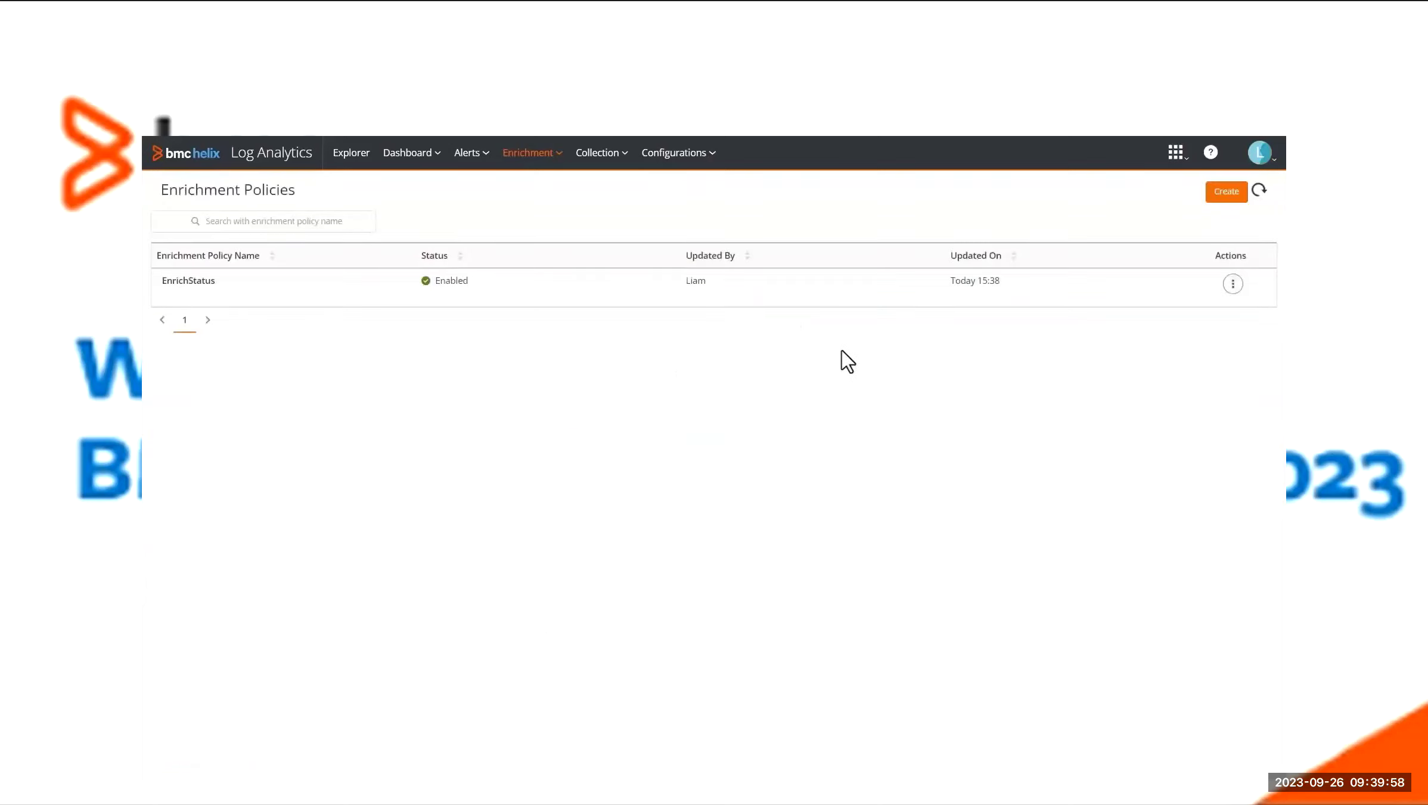
- Go back to the log Explorer and filter the logs to the ApplicationAuditLog-767f5b02 integration name
{"action": "left_click", "coordinate": [354, 160]}
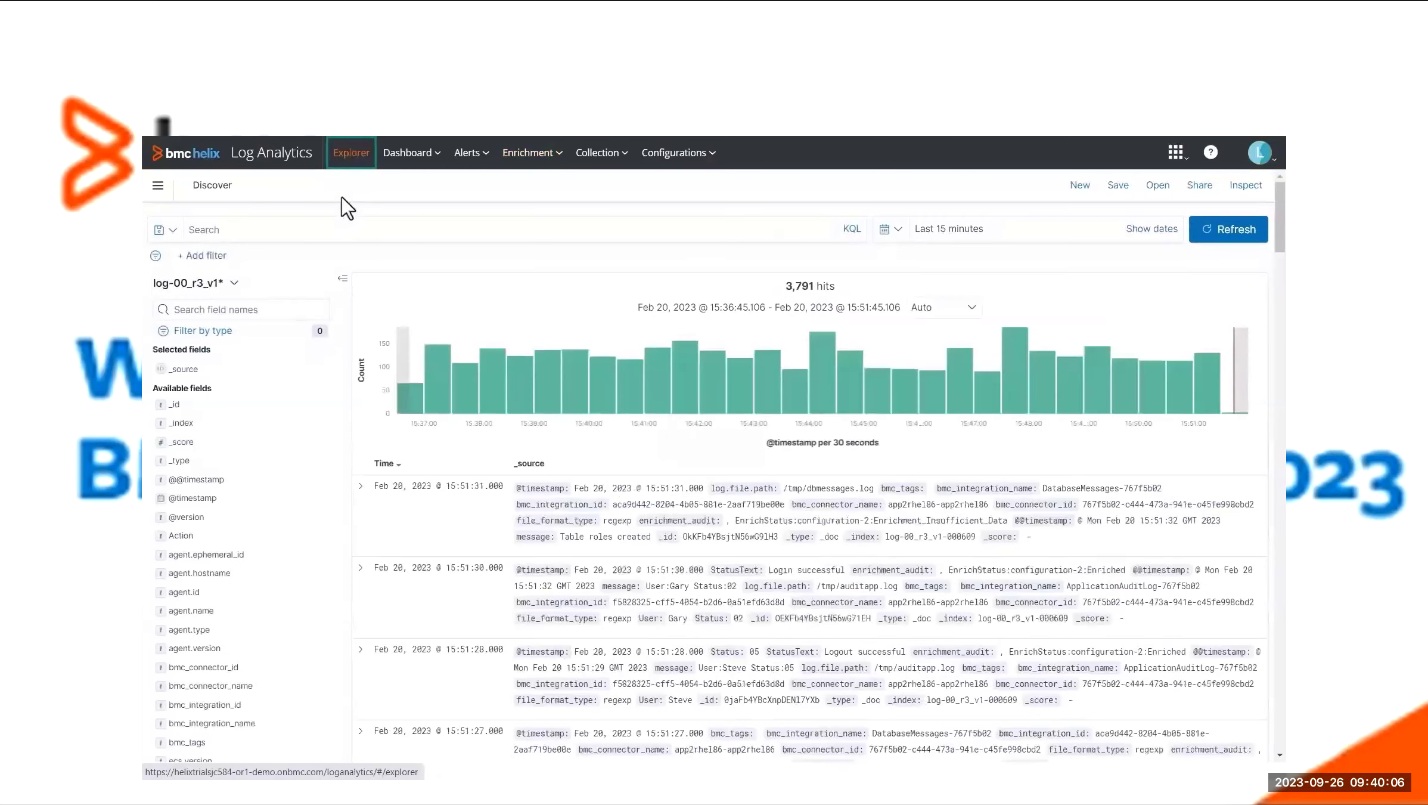
{"action": "scroll", "coordinate": [207, 605], "scroll_direction": "down", "scroll_amount": 3}
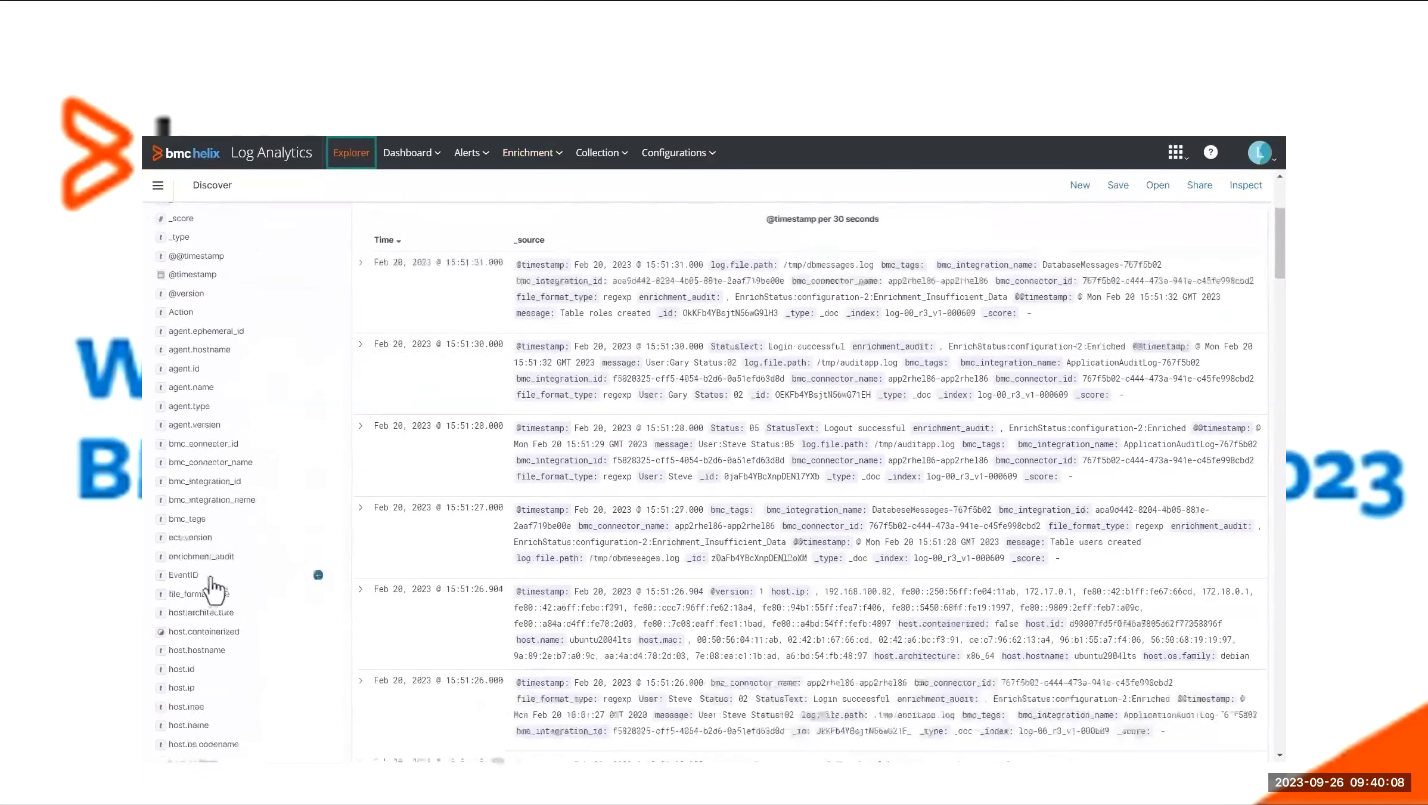
{"action": "left_click", "coordinate": [209, 501]}
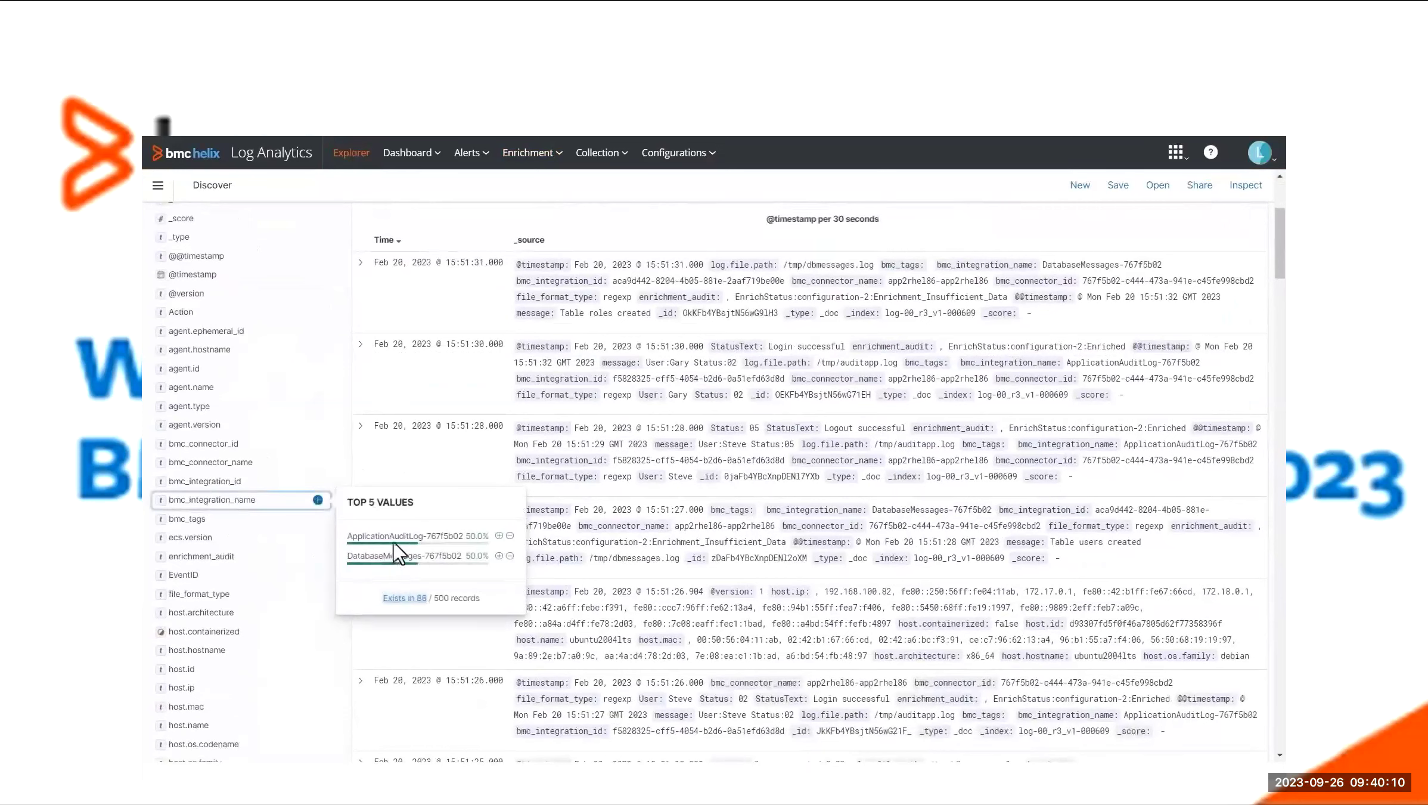
{"action": "left_click", "coordinate": [498, 534]}
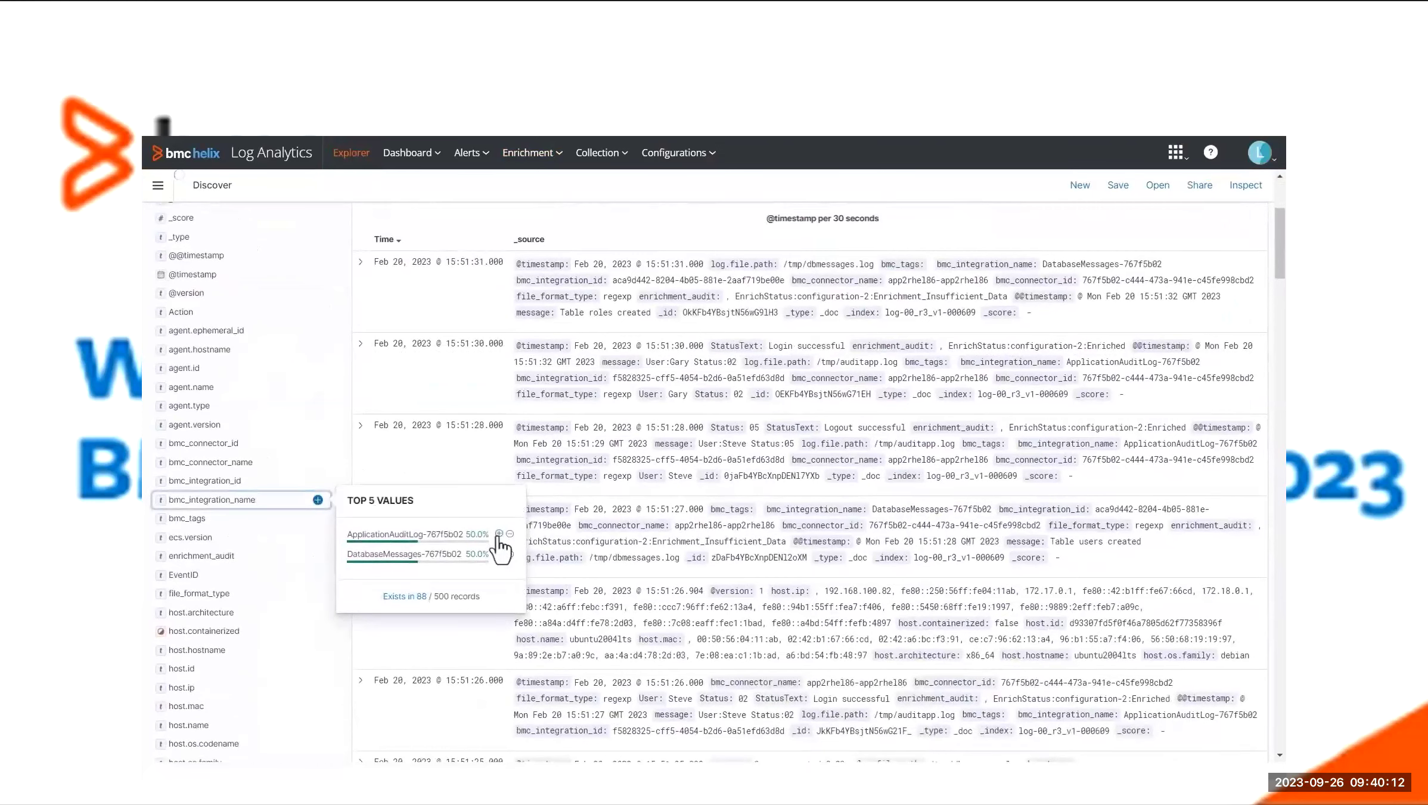
- Display the User, Status and StatusText fields as columns for the audit logs and review the enriched entries
{"action": "scroll", "coordinate": [283, 573], "scroll_direction": "down", "scroll_amount": 5}
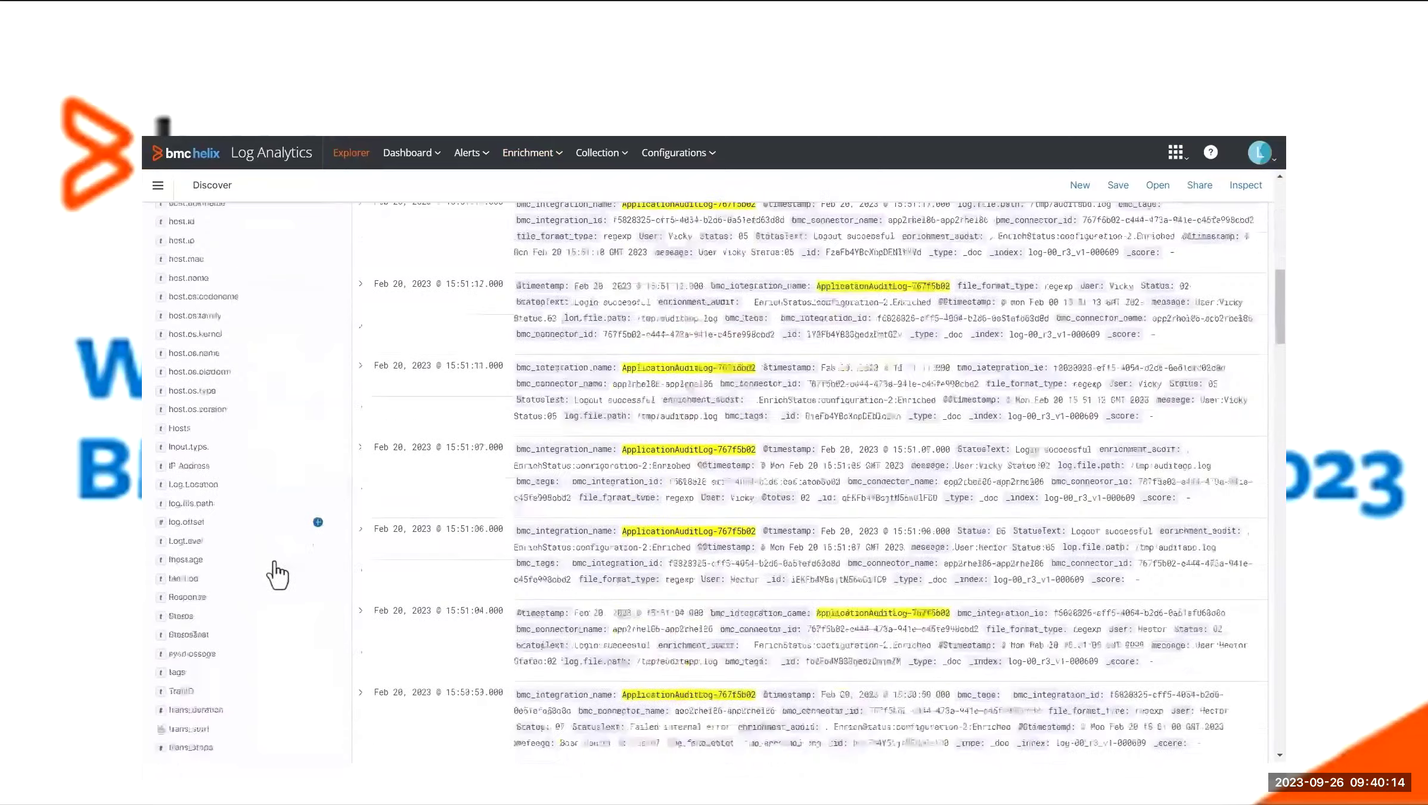
{"action": "scroll", "coordinate": [229, 574], "scroll_direction": "up", "scroll_amount": 2}
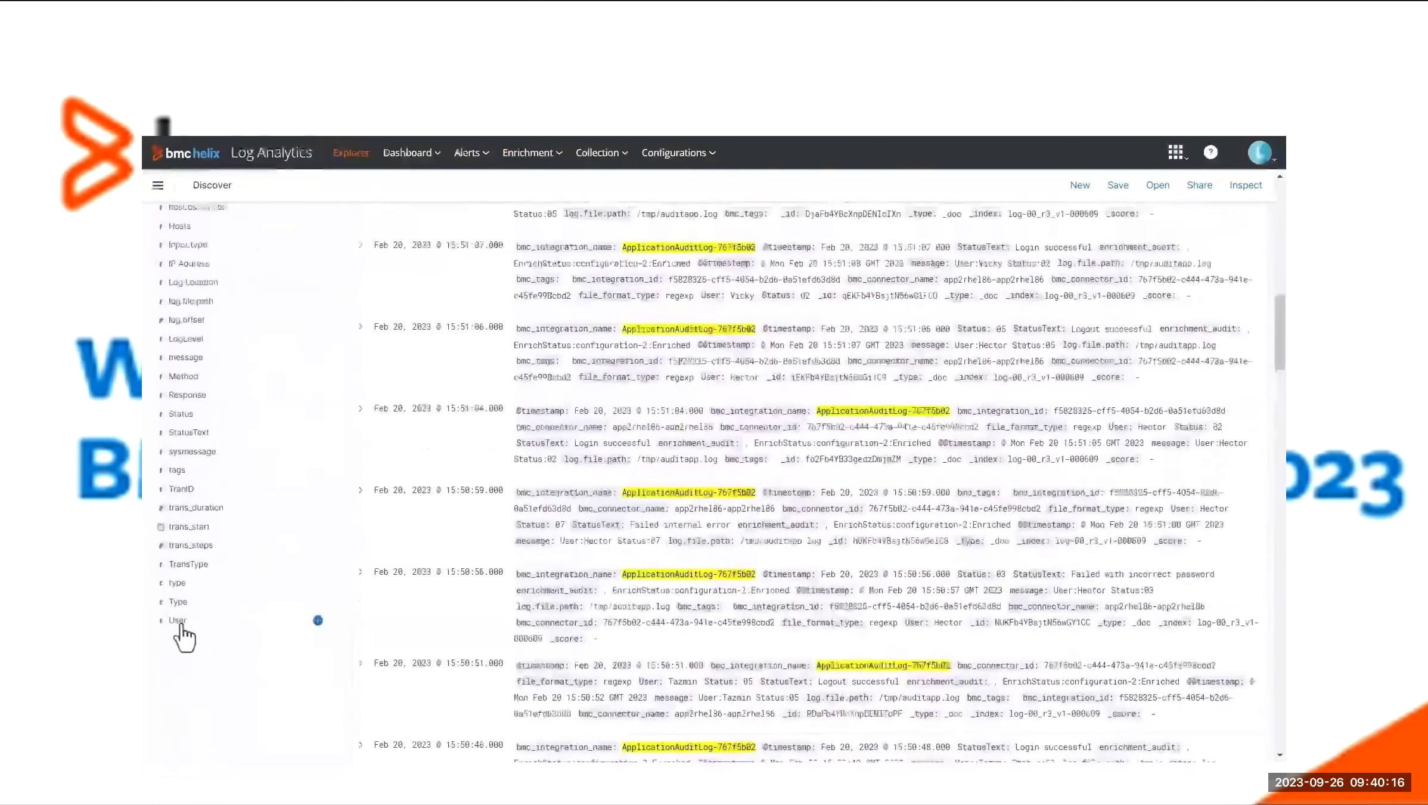
{"action": "left_click", "coordinate": [318, 619]}
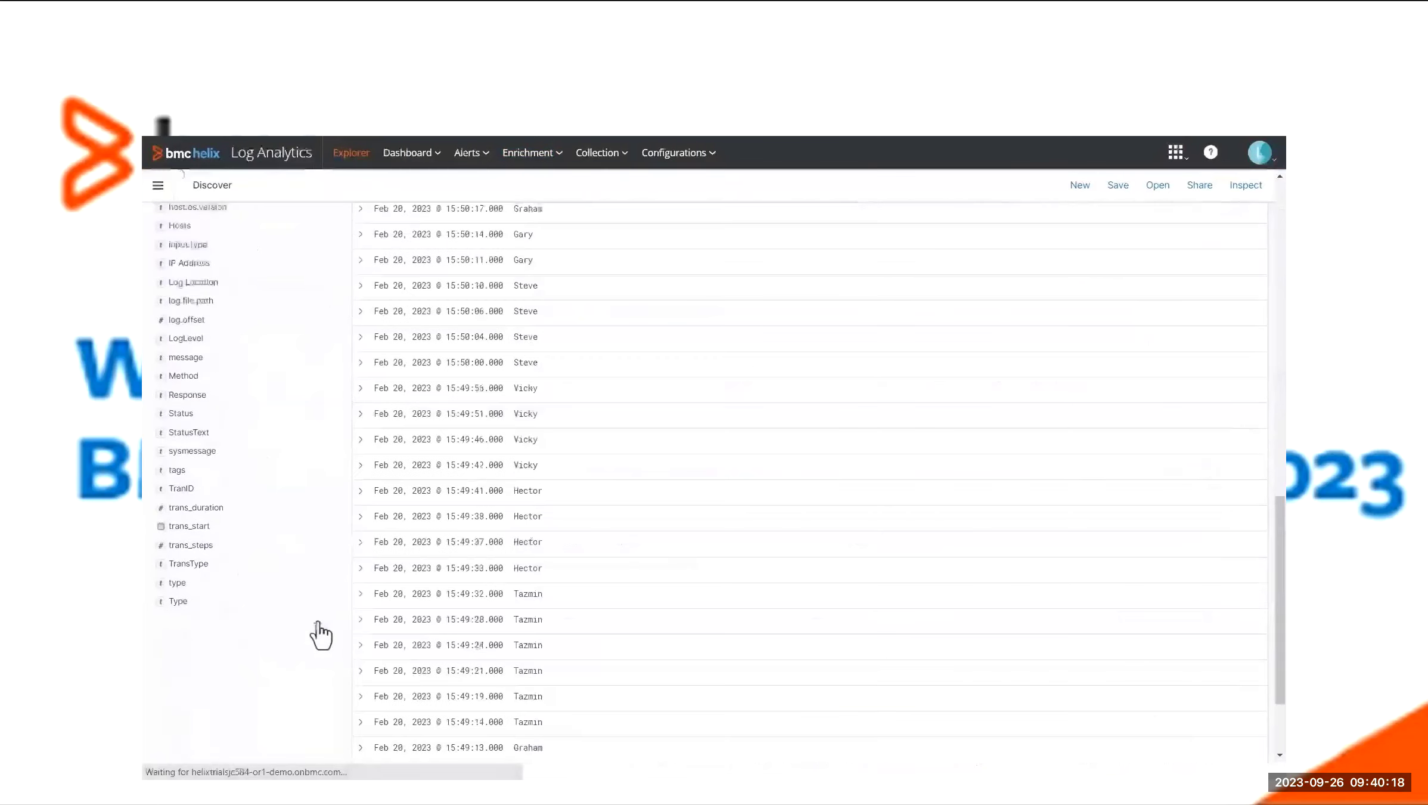
{"action": "mouse_move", "coordinate": [261, 414]}
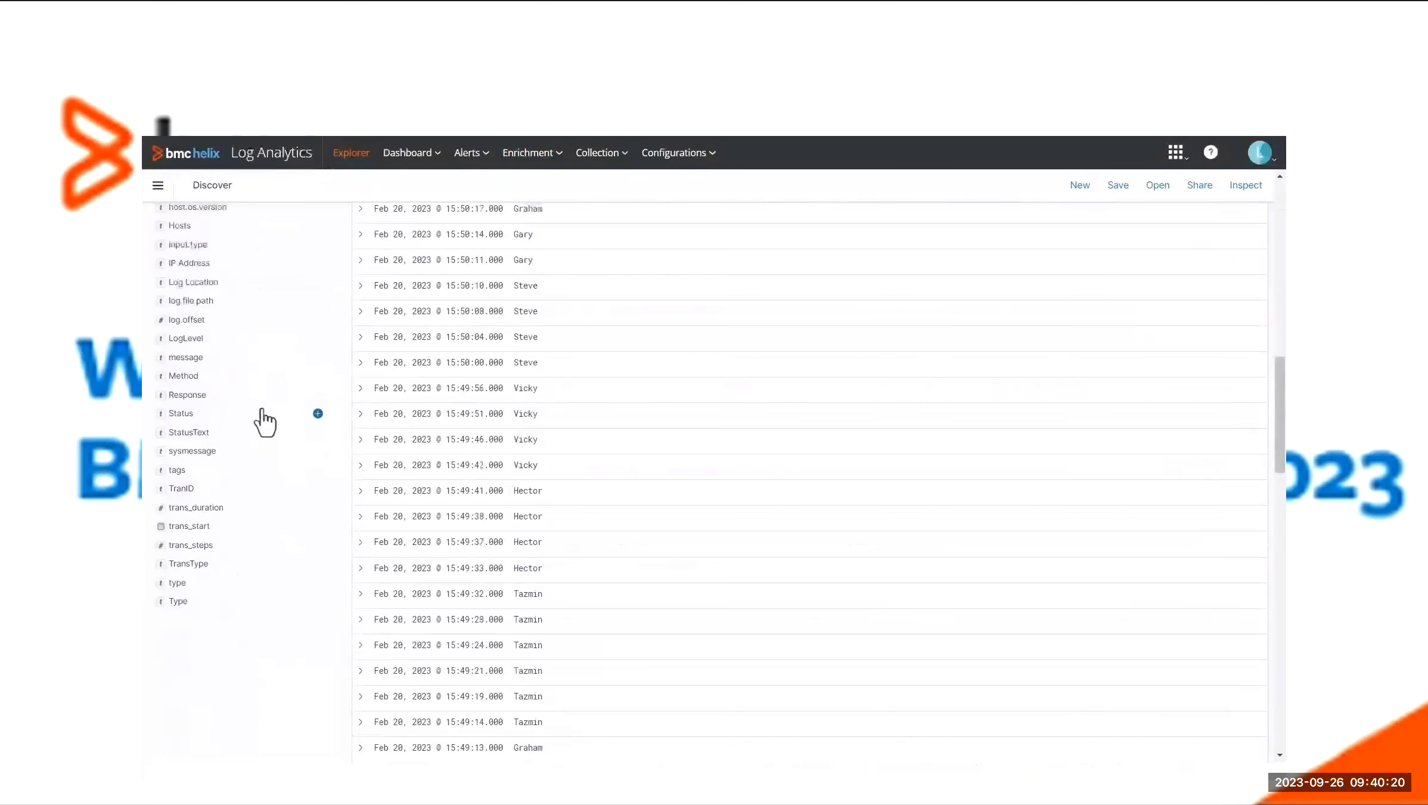
{"action": "left_click", "coordinate": [318, 414]}
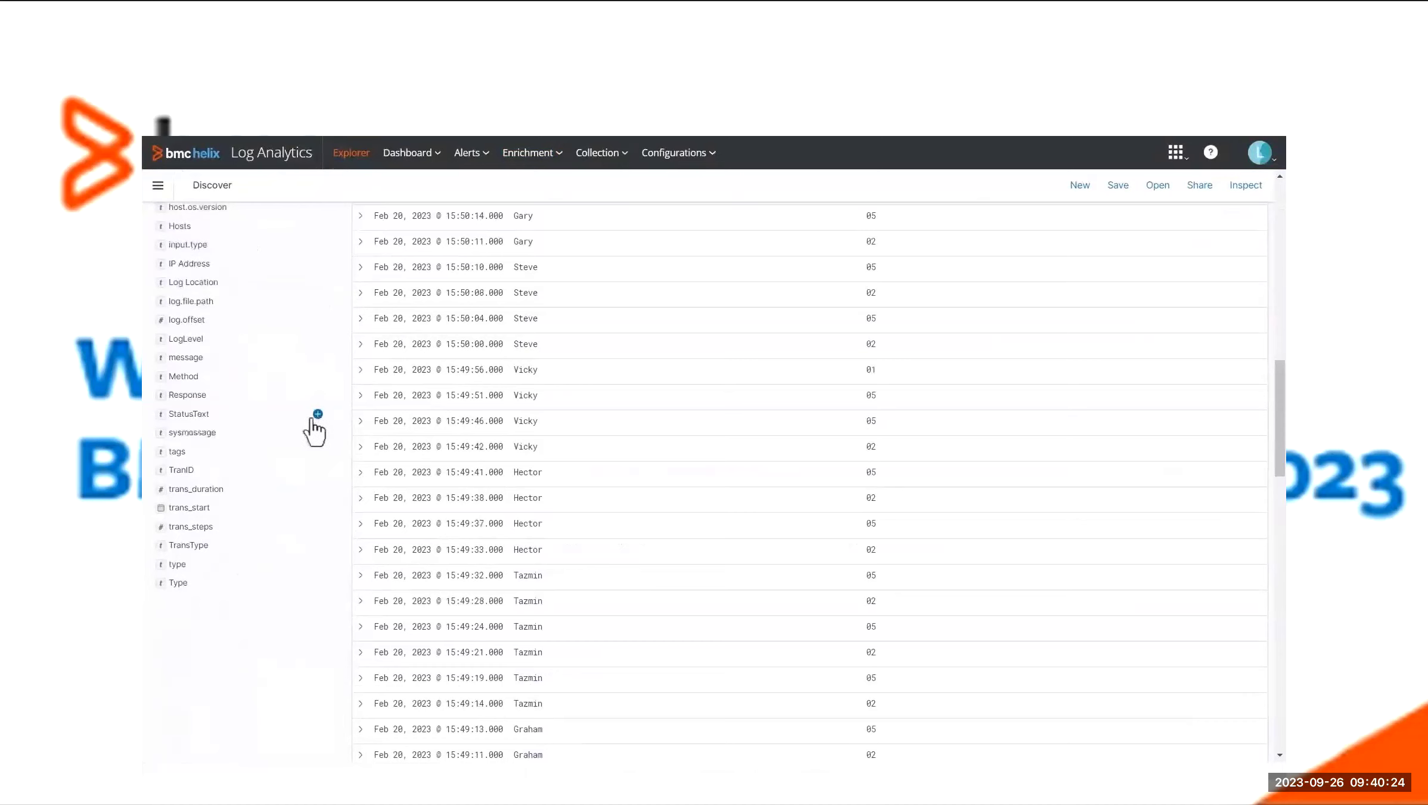
{"action": "left_click", "coordinate": [317, 414]}
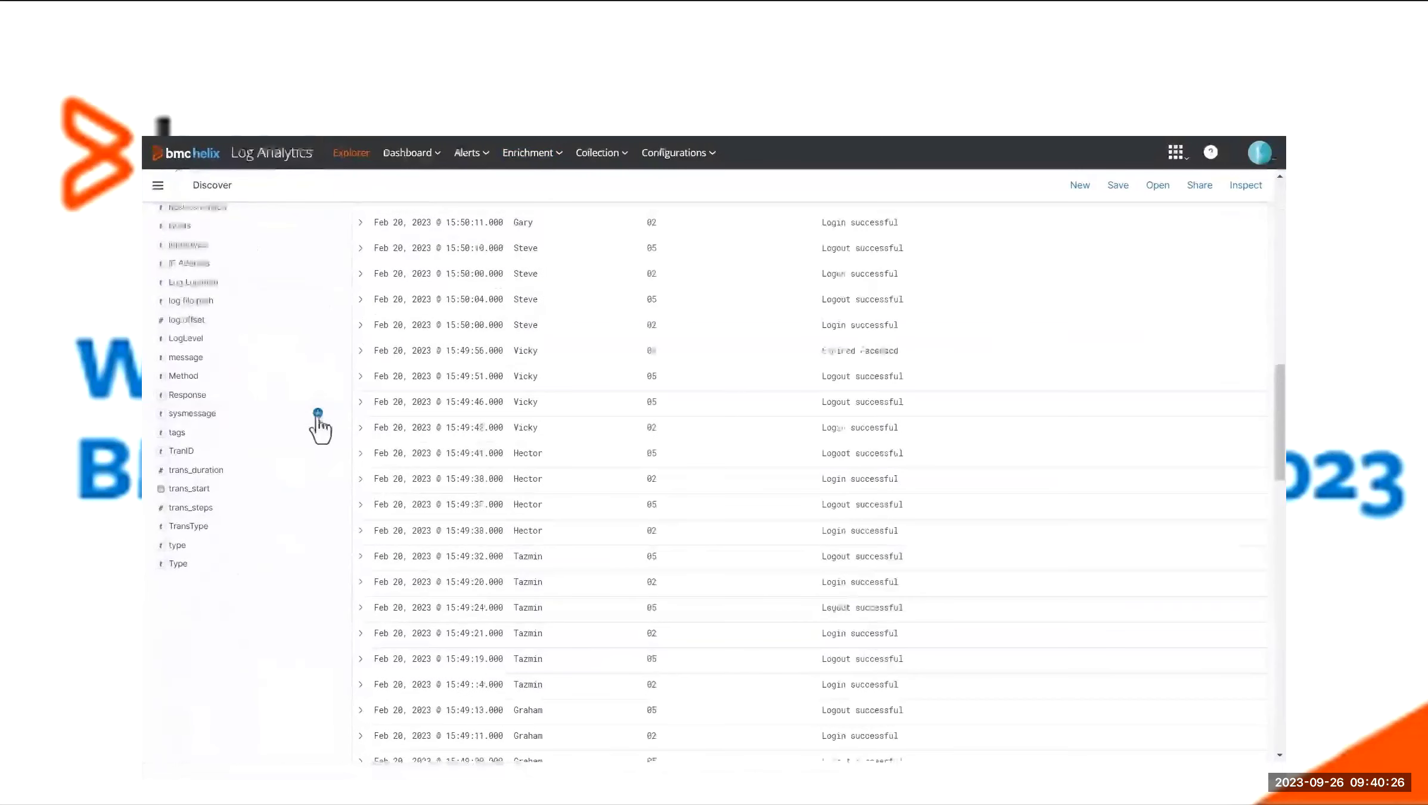
{"action": "scroll", "coordinate": [888, 414], "scroll_direction": "up", "scroll_amount": 10}
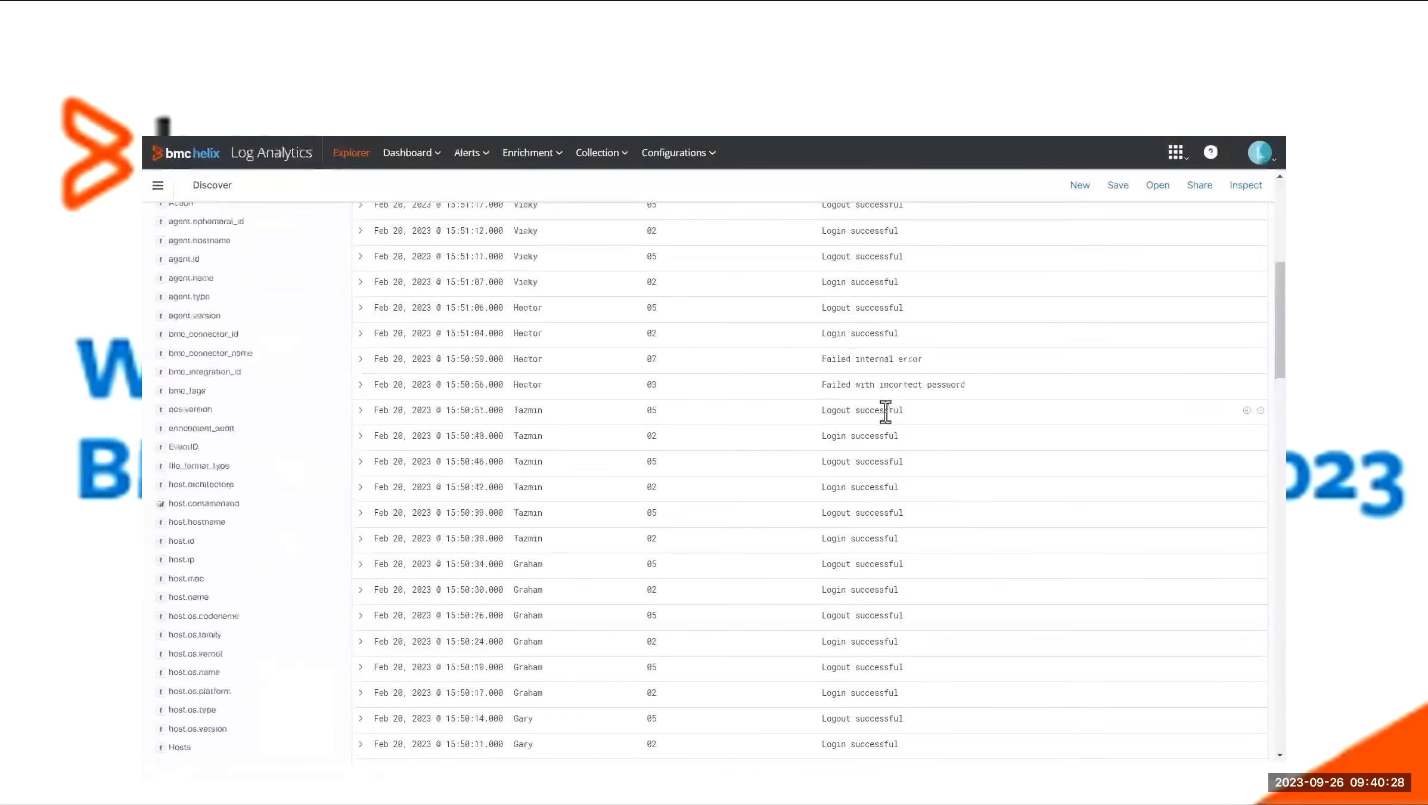
{"action": "scroll", "coordinate": [882, 411], "scroll_direction": "up", "scroll_amount": 2}
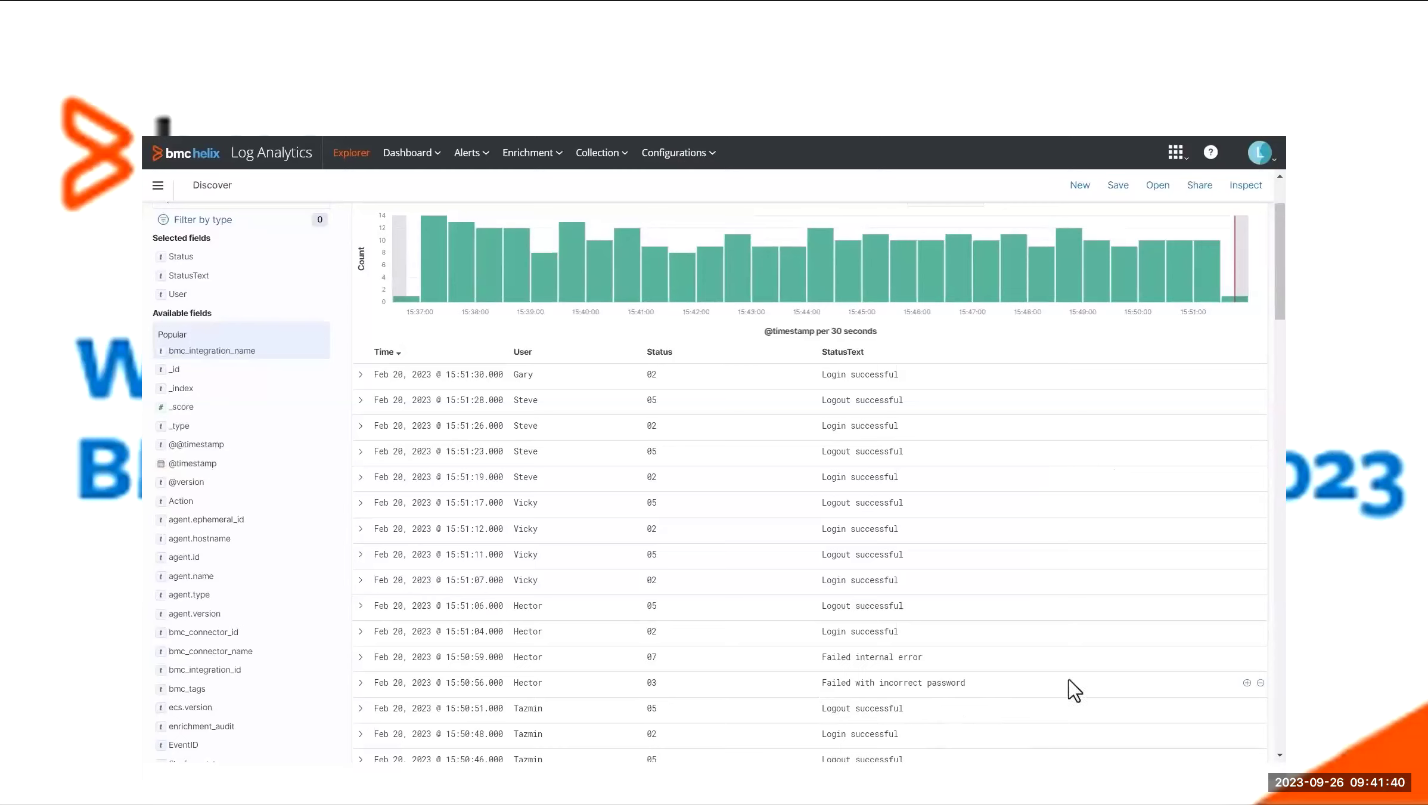
- Switch to BMC Helix Dashboards, open the recently viewed Log AuditApp dashboard, and examine its user breakdown and transaction type charts
{"action": "left_click", "coordinate": [1181, 155]}
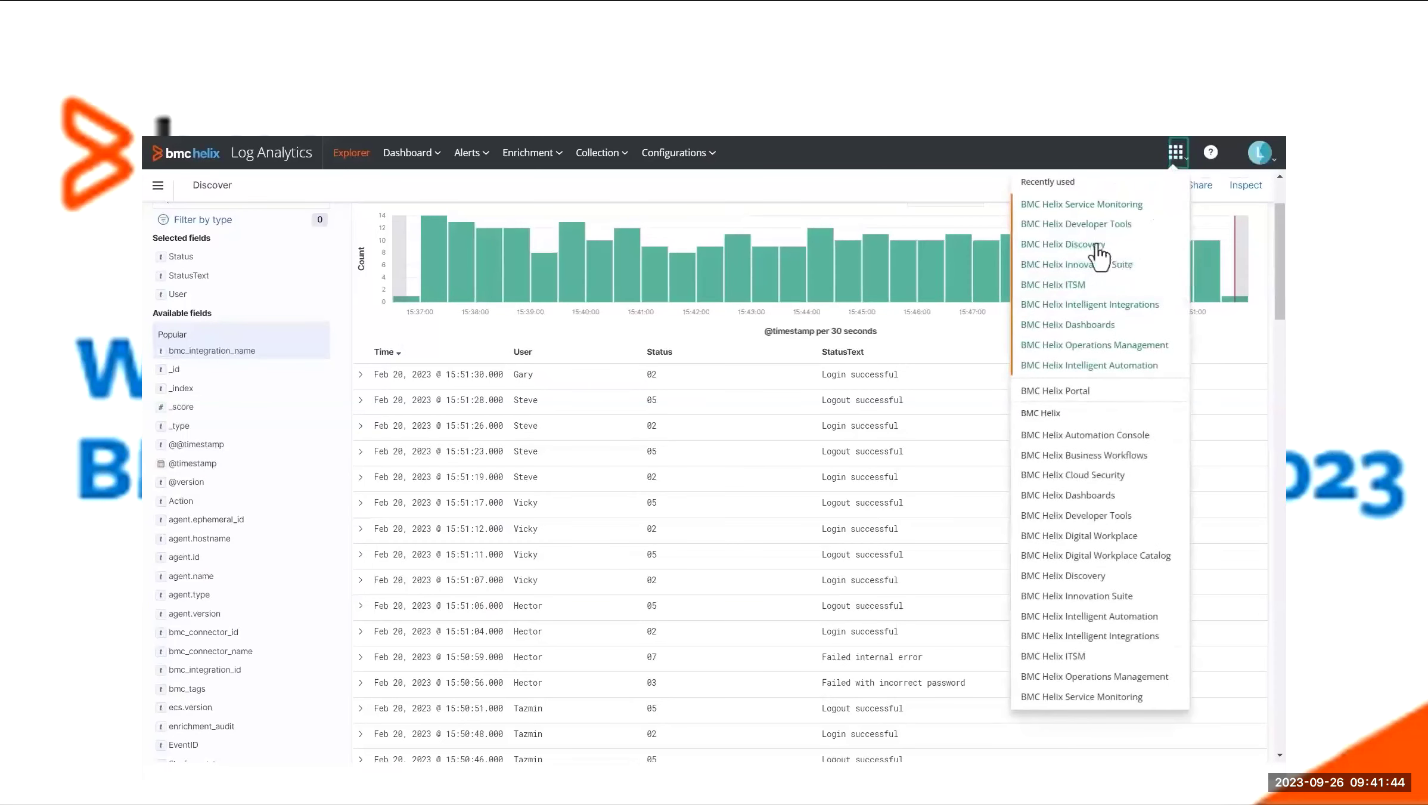
{"action": "left_click", "coordinate": [1074, 326]}
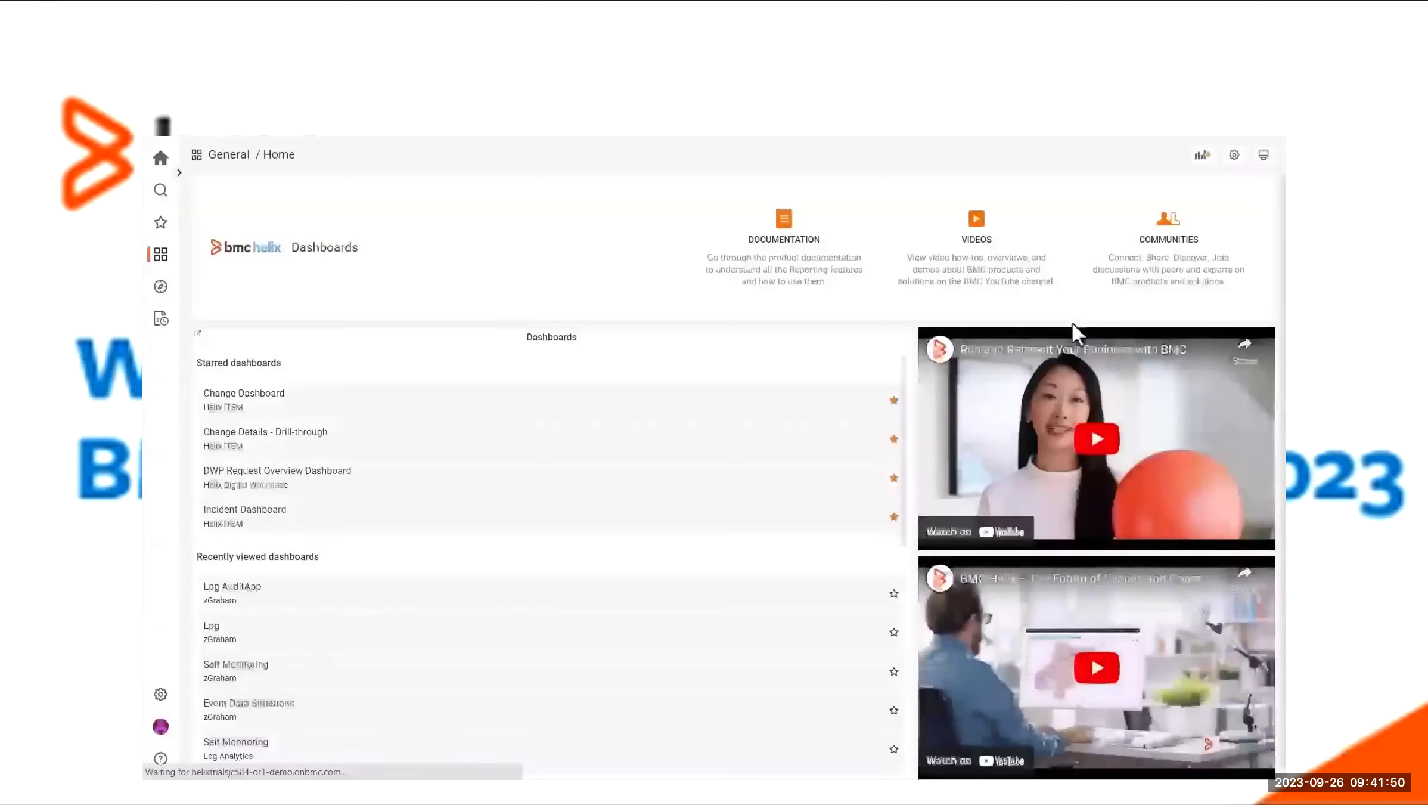
{"action": "left_click", "coordinate": [247, 596]}
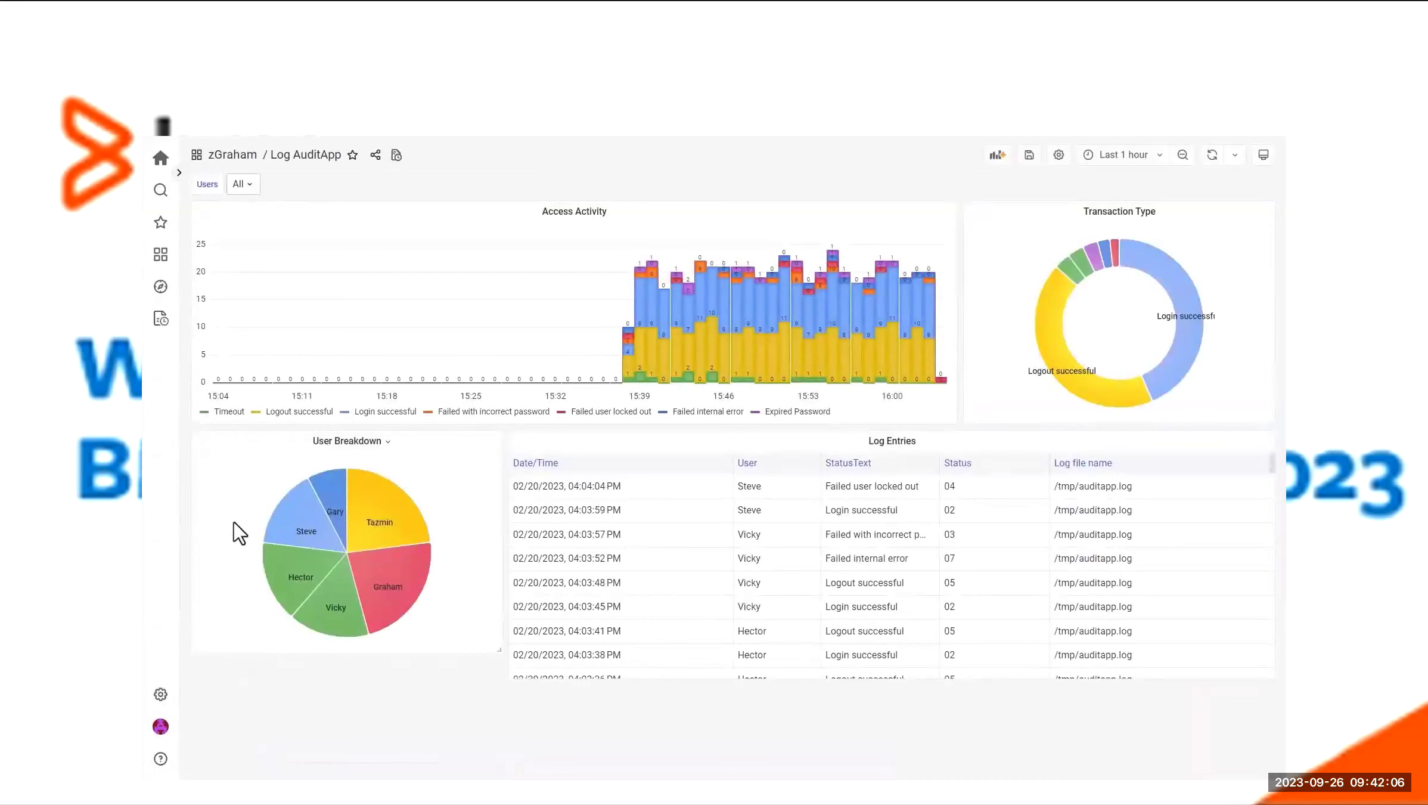
{"action": "mouse_move", "coordinate": [310, 491]}
{"action": "mouse_move", "coordinate": [355, 507]}
{"action": "mouse_move", "coordinate": [1086, 271]}
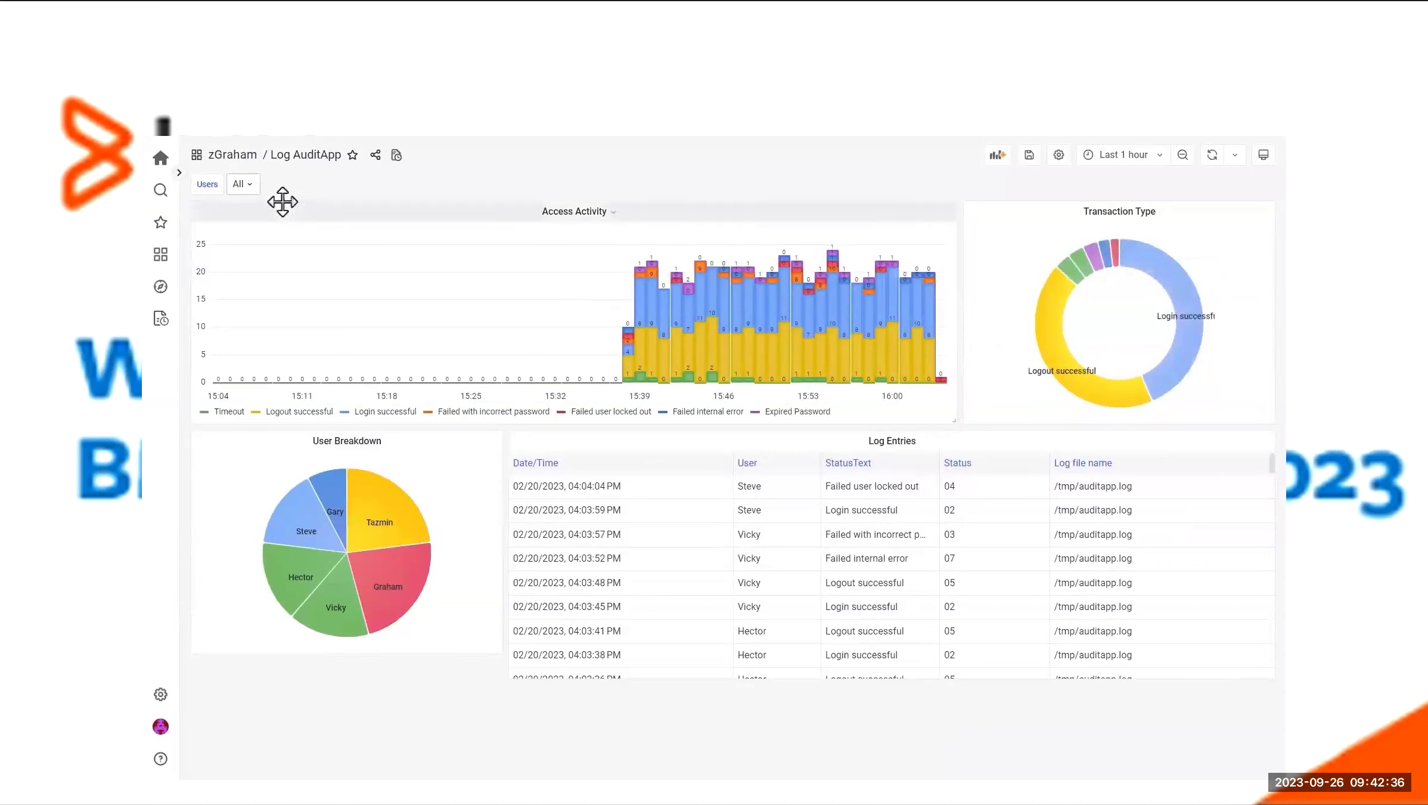
- Filter the Log AuditApp dashboard to only the second individual user in the Users variable
{"action": "left_click", "coordinate": [250, 187]}
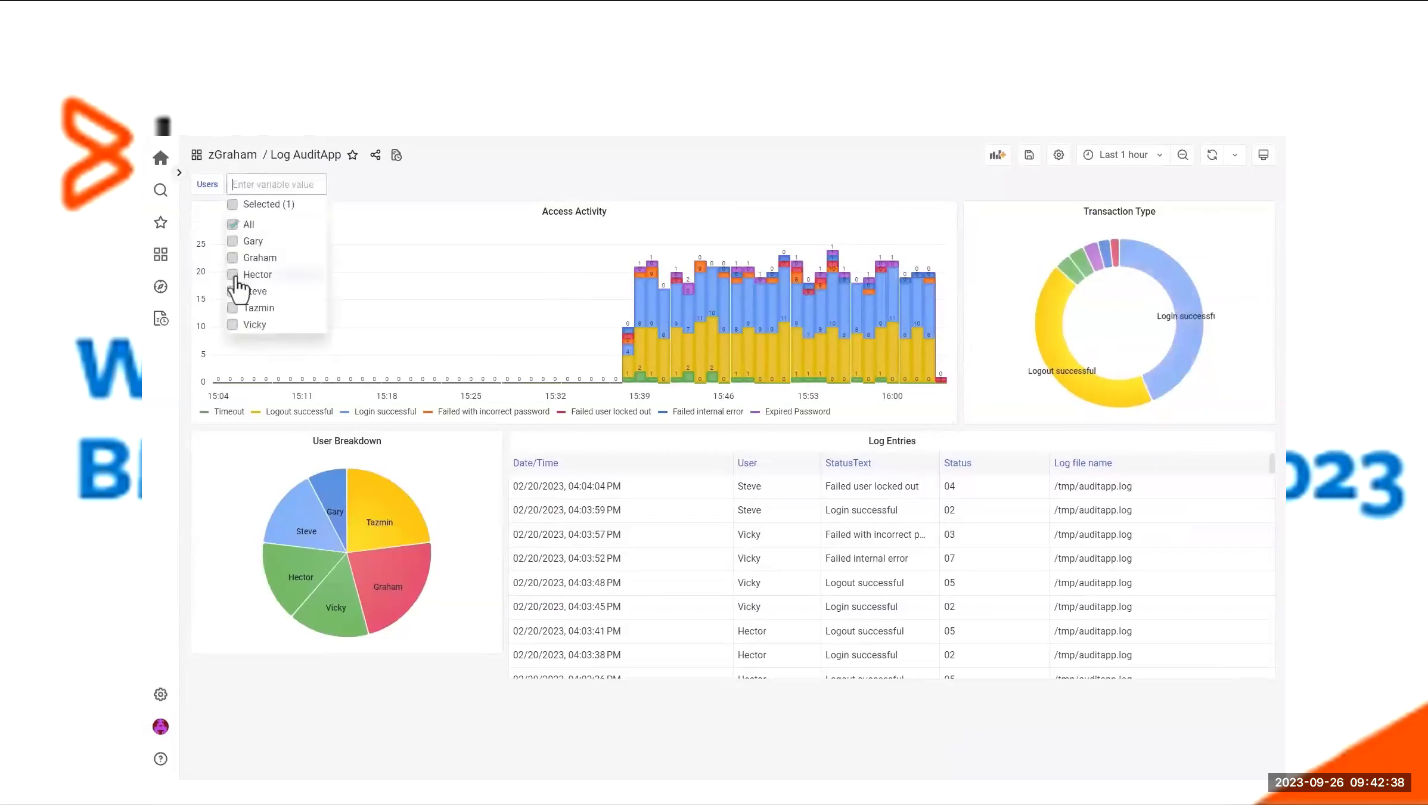
{"action": "left_click", "coordinate": [232, 258]}
{"action": "left_click", "coordinate": [451, 187]}
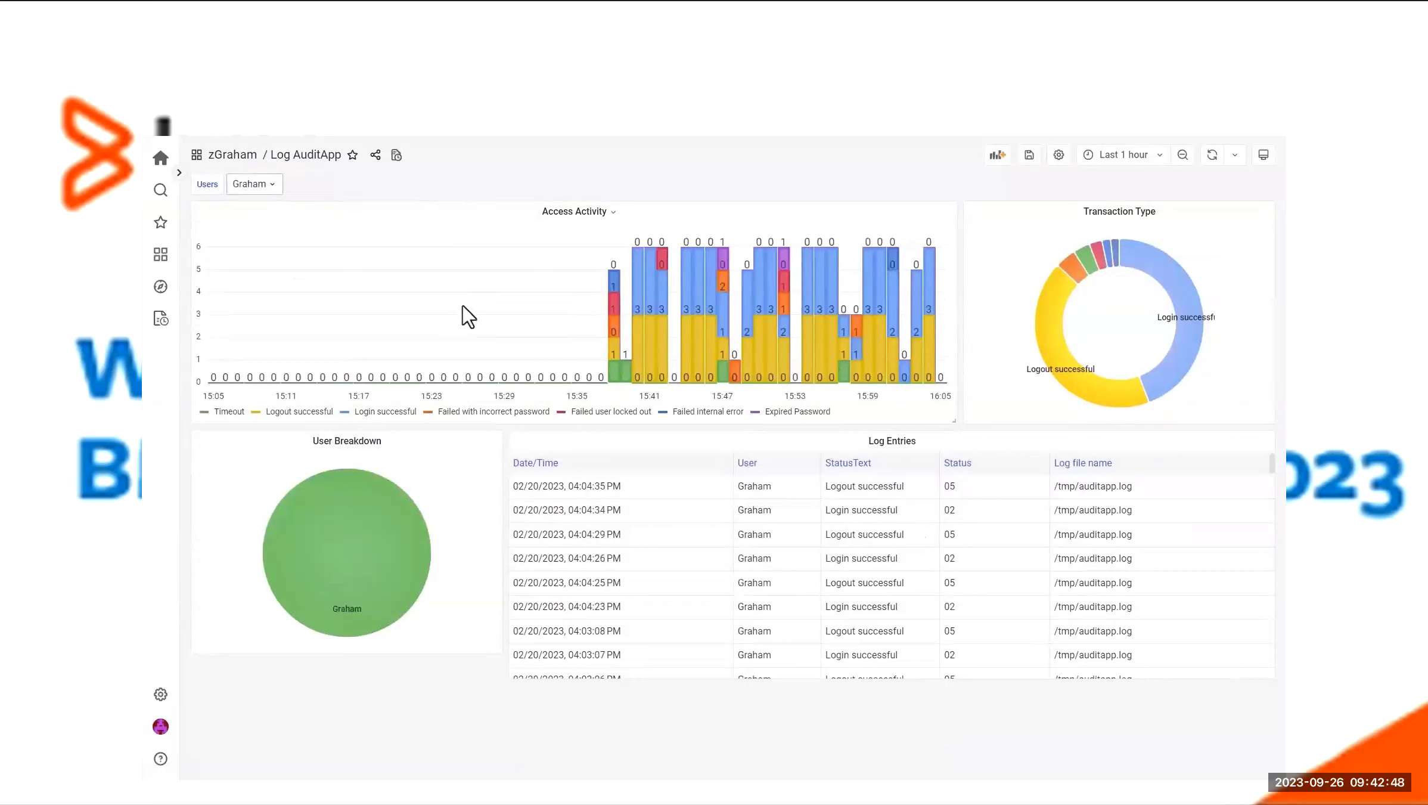
- Add the third and fourth individual users to the dashboard's Users filter, keeping the already selected one
{"action": "left_click", "coordinate": [270, 186]}
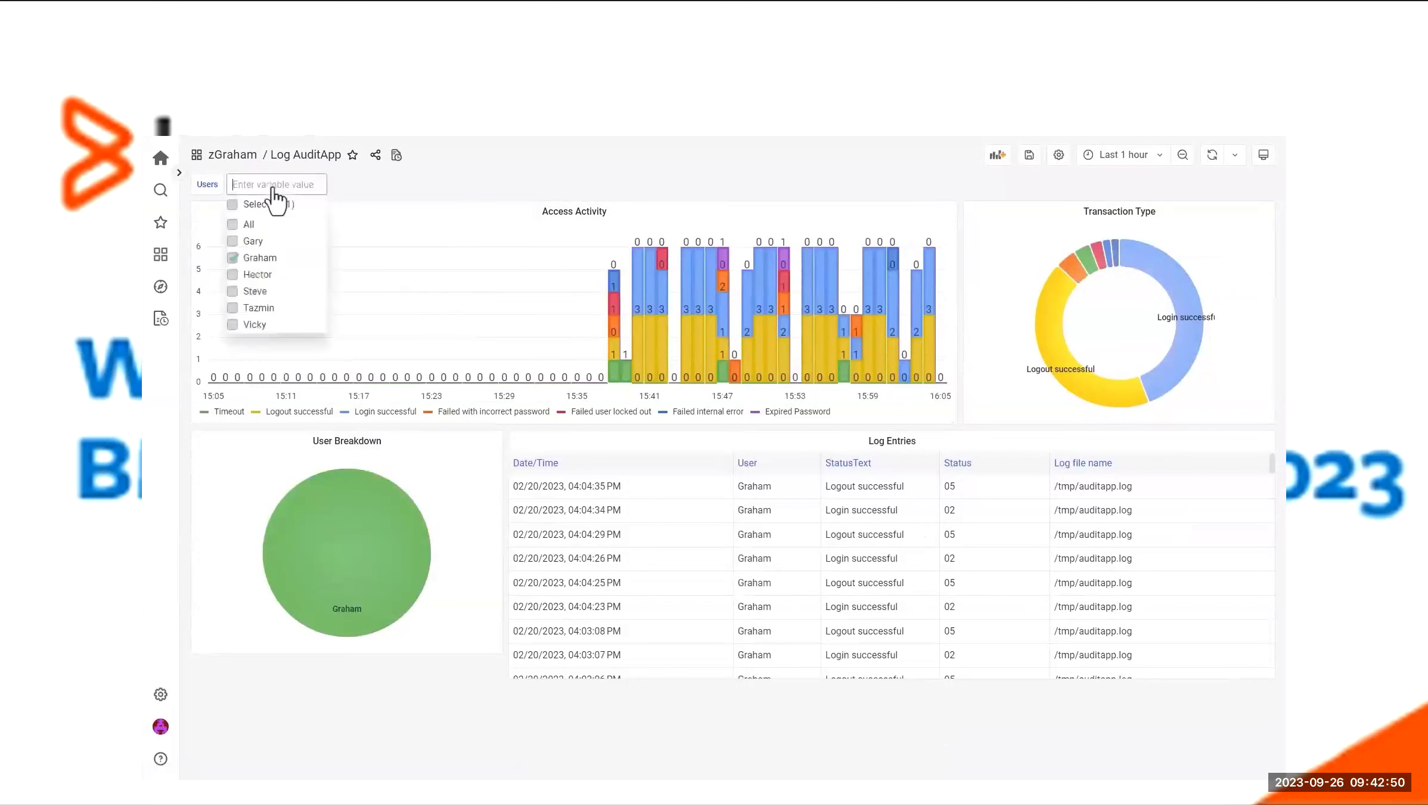
{"action": "left_click", "coordinate": [232, 274]}
{"action": "left_click", "coordinate": [232, 291]}
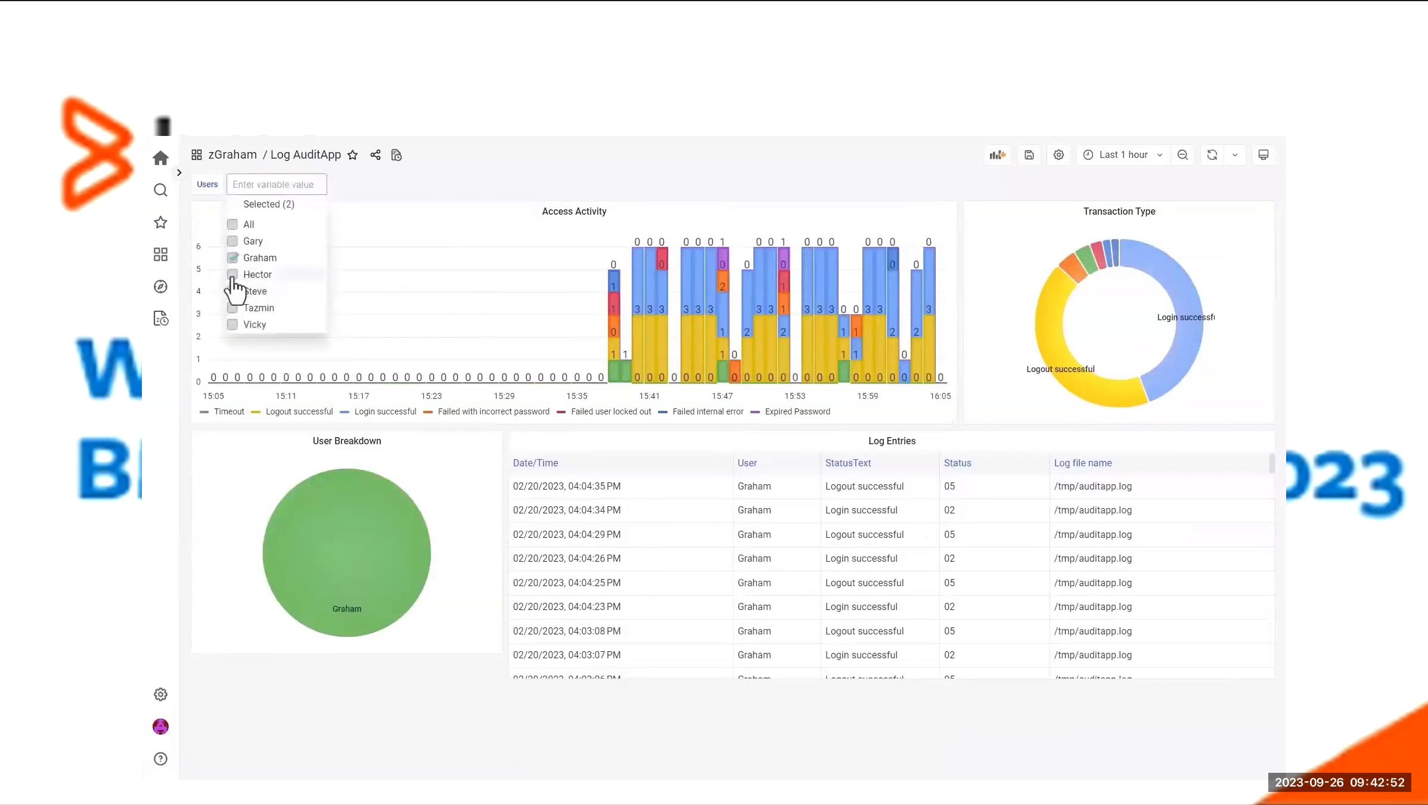
{"action": "left_click", "coordinate": [486, 189]}
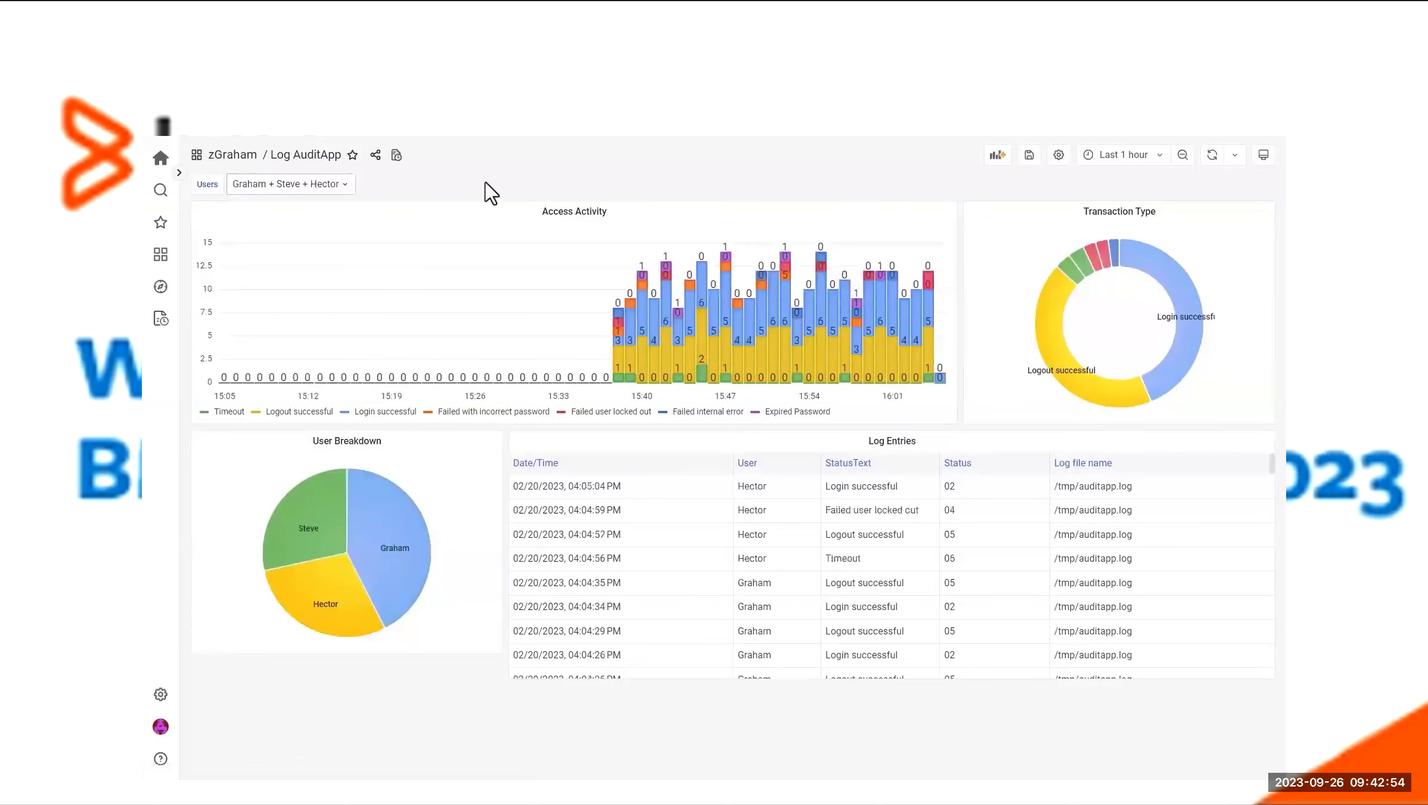